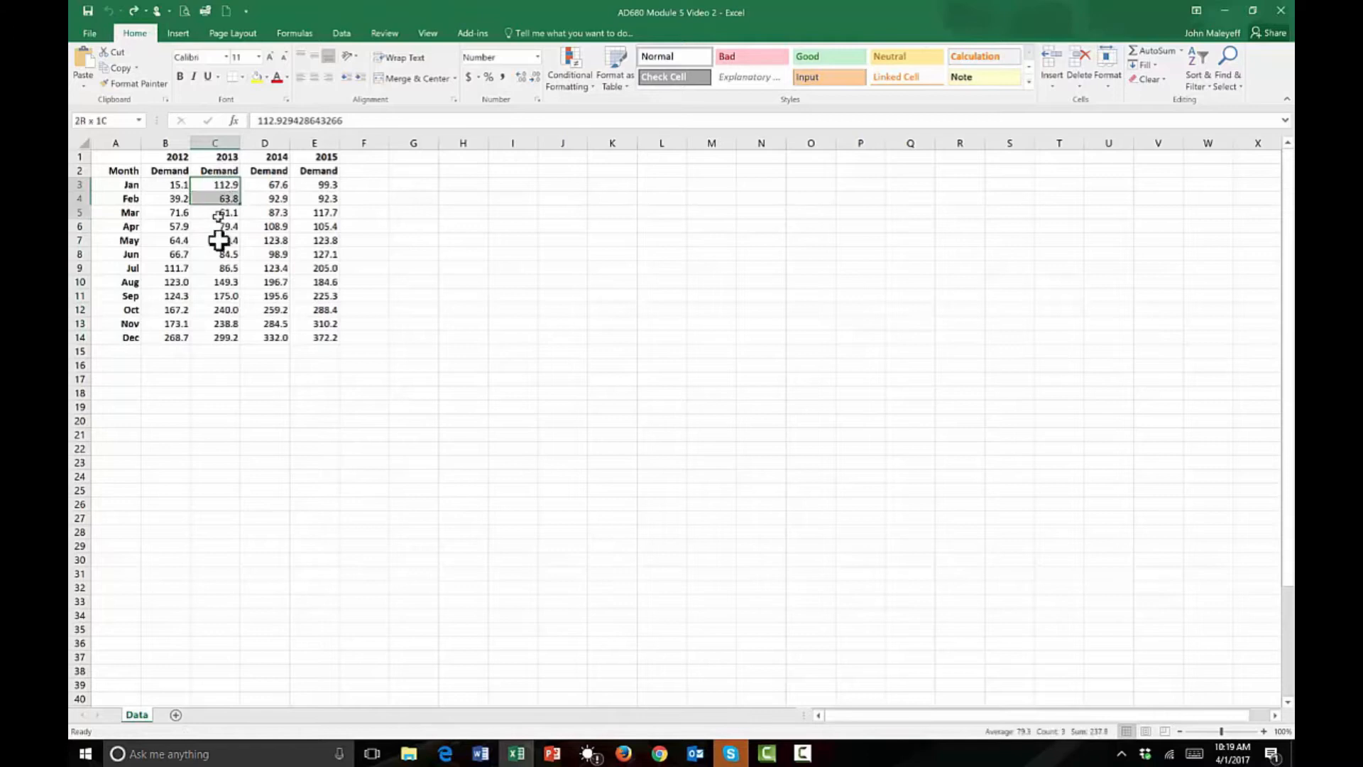
Move the 2013, 2014 and 2015 demand values beneath the 2012 values in column B, in year order.
drag(240, 273, 177, 432)
drag(268, 186, 276, 338)
drag(291, 283, 186, 625)
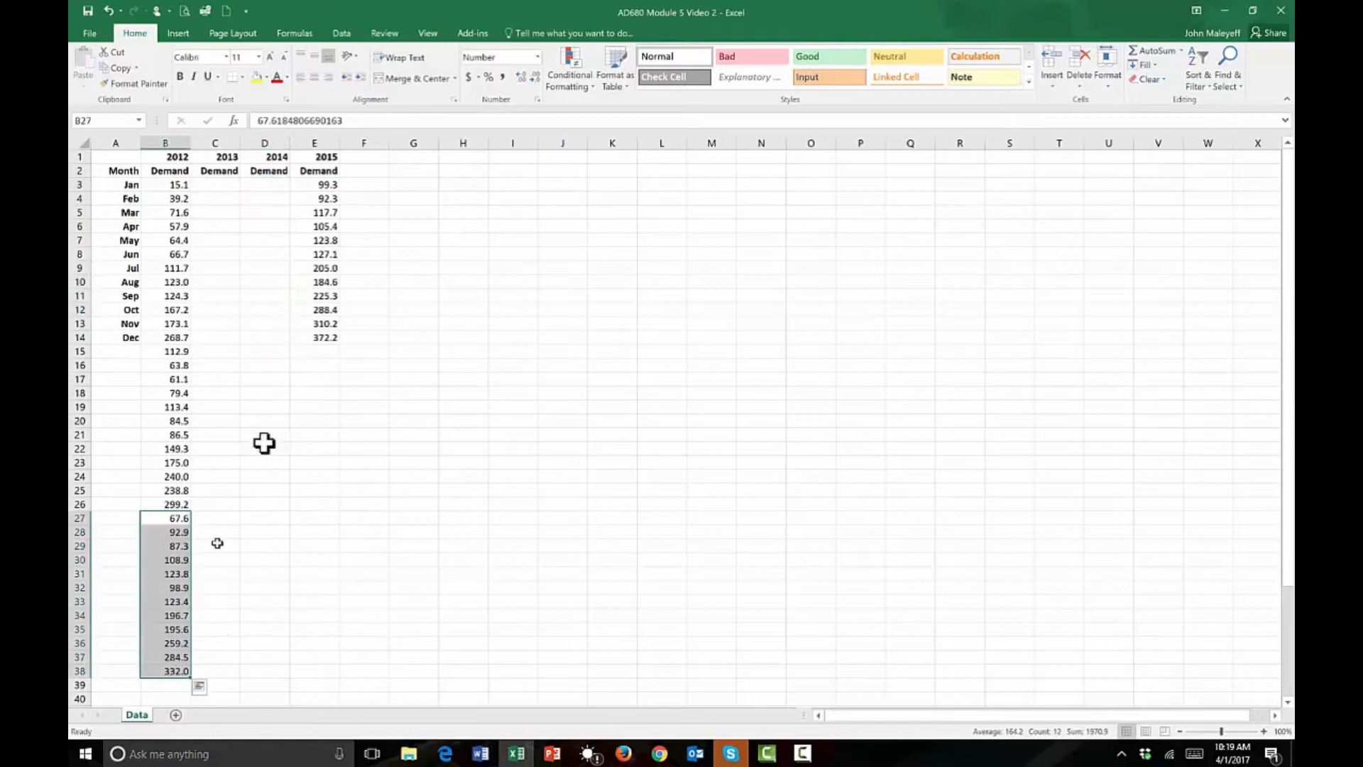
drag(323, 334, 183, 686)
Delete columns C to E and clear the 2012 label from cell B1.
drag(226, 143, 327, 150)
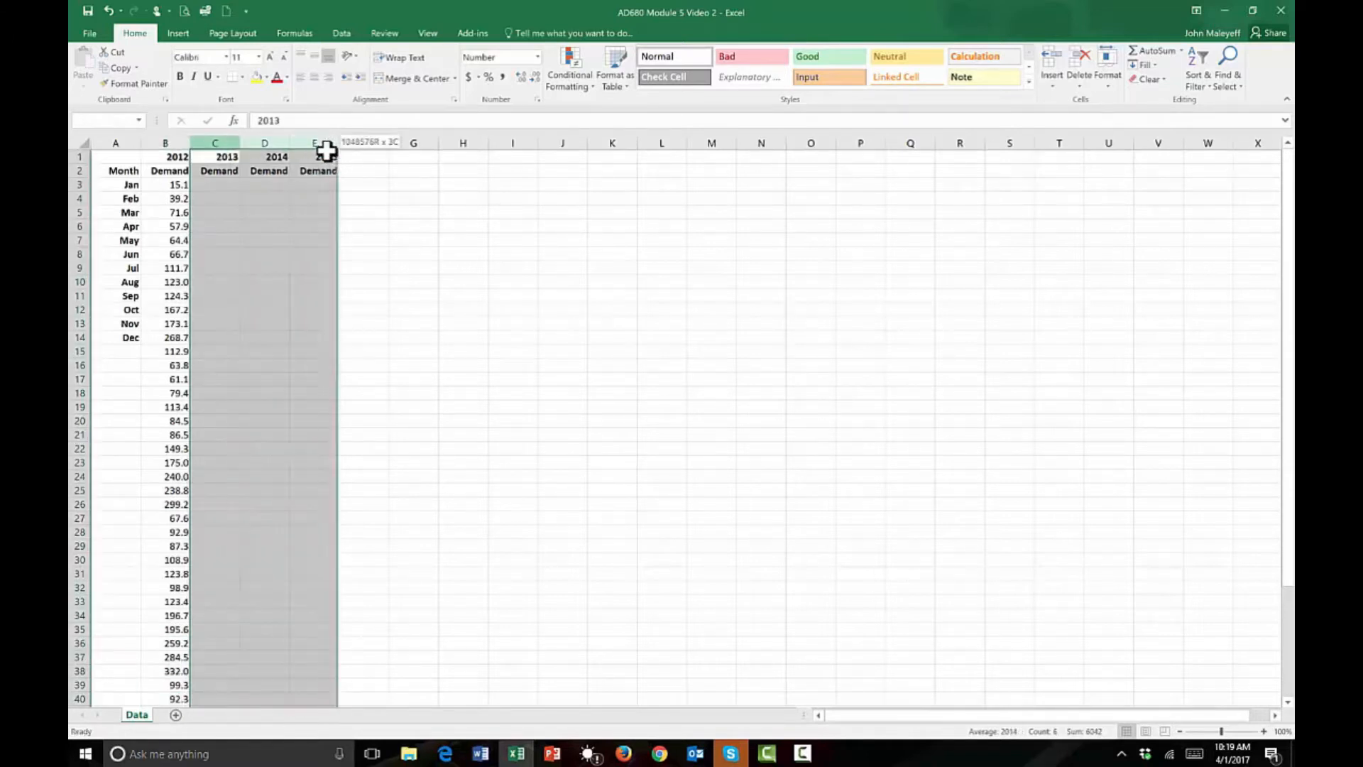
right_click(285, 213)
click(312, 334)
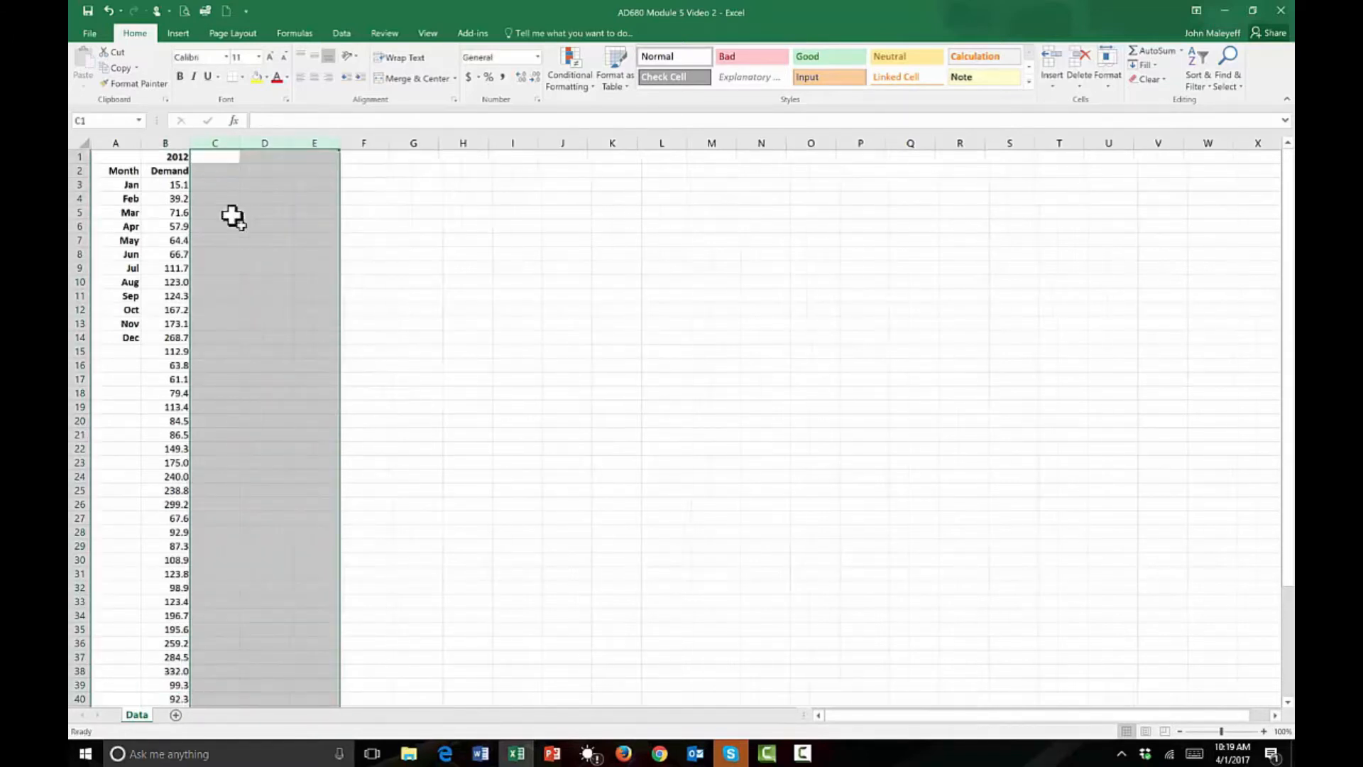
click(167, 160)
key(Delete)
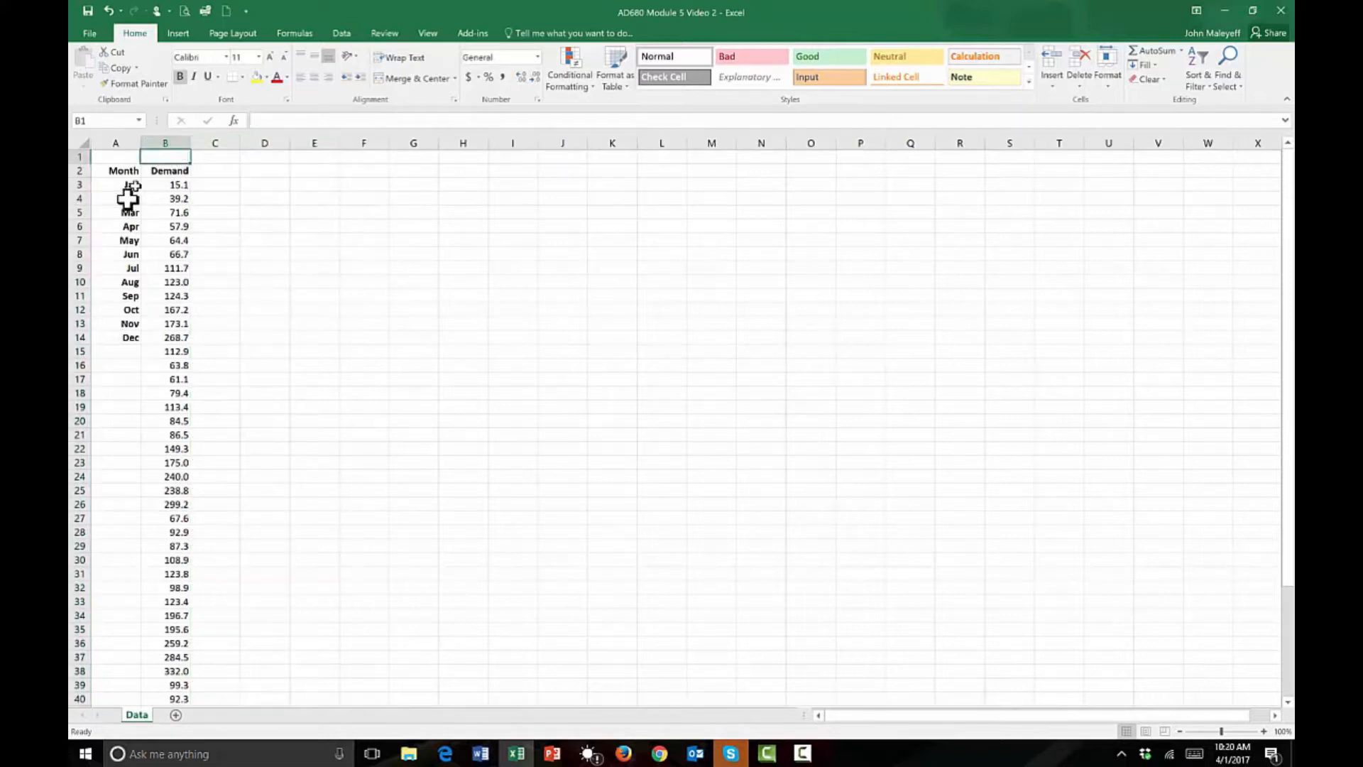
Fill the repeating month names down column A to row 50, alongside the last demand value.
drag(125, 325, 110, 681)
click(123, 329)
scroll(305, 448, up, 4)
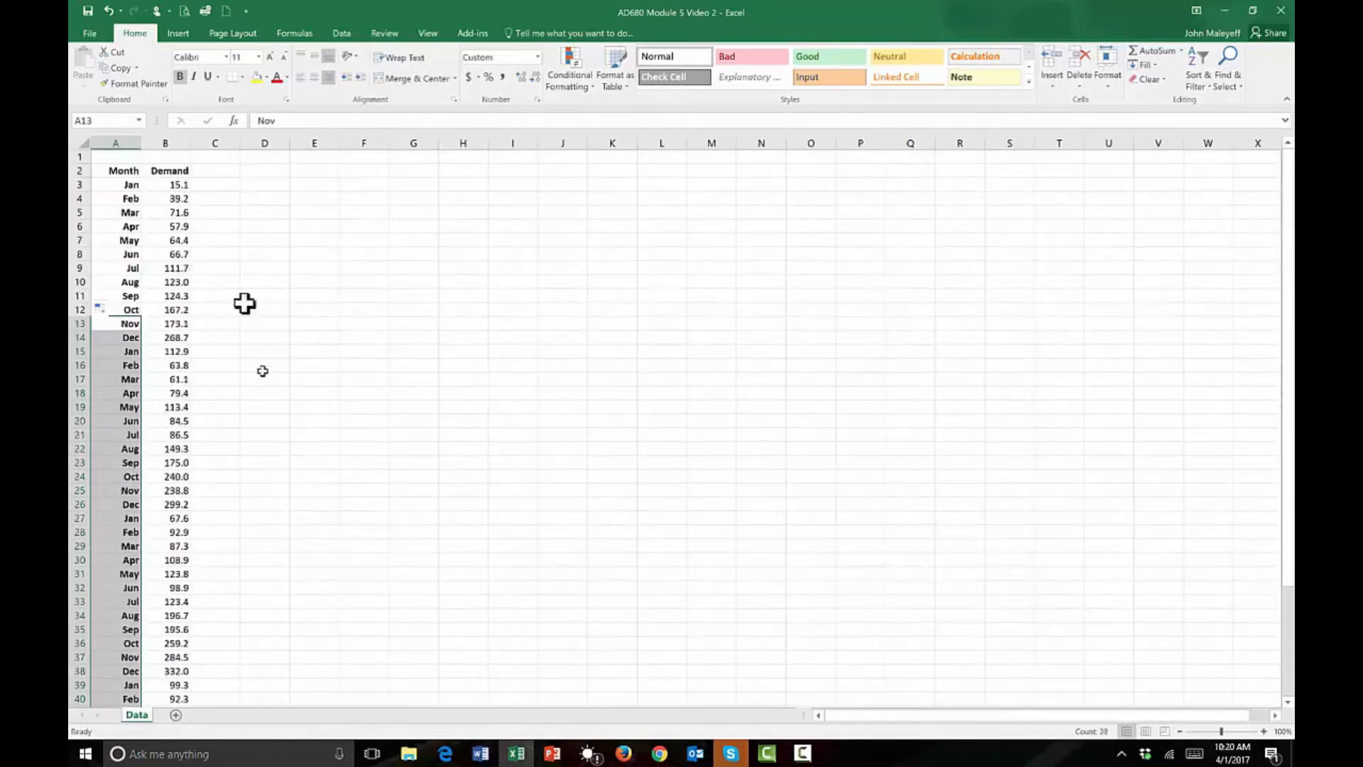
Insert a blank column before the Month column.
click(129, 141)
right_click(122, 174)
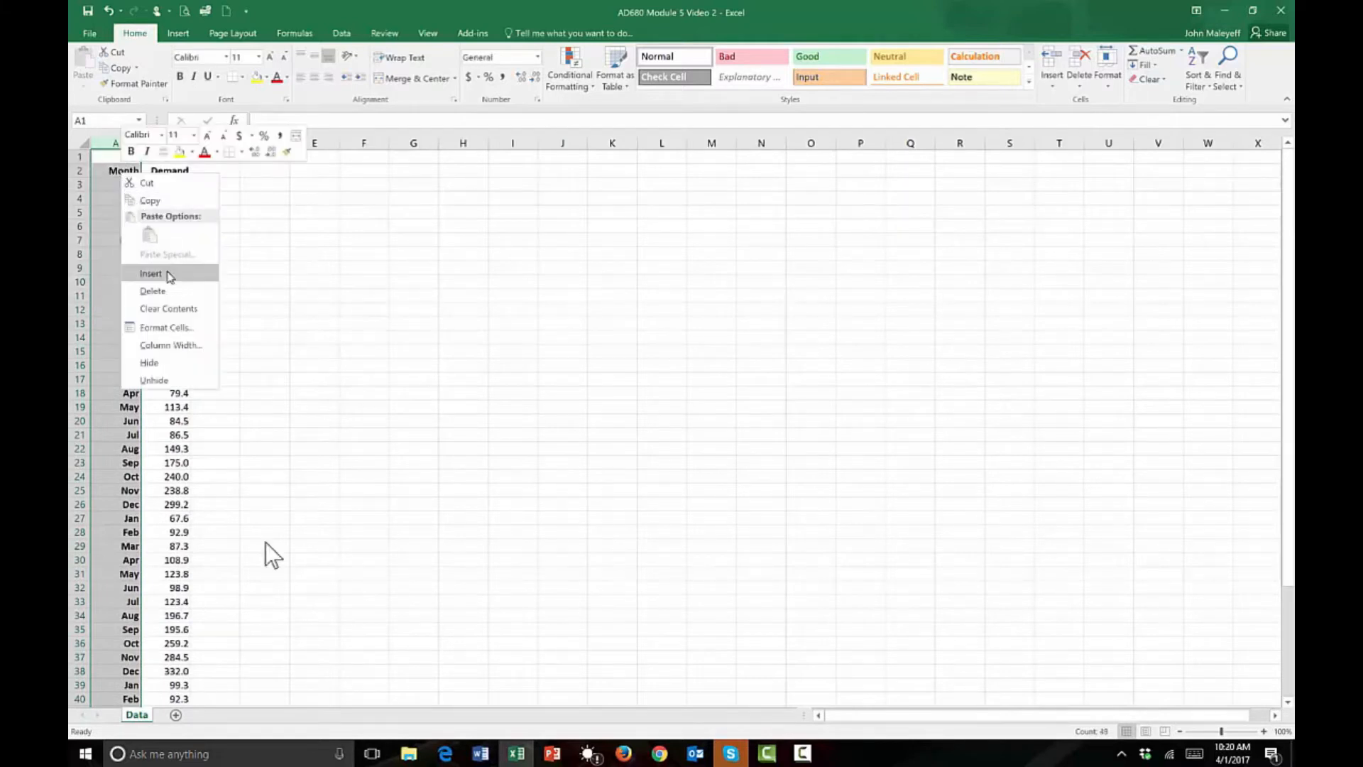
click(168, 275)
Enter the heading Year in A2 and format it as bold and right-aligned.
click(135, 173)
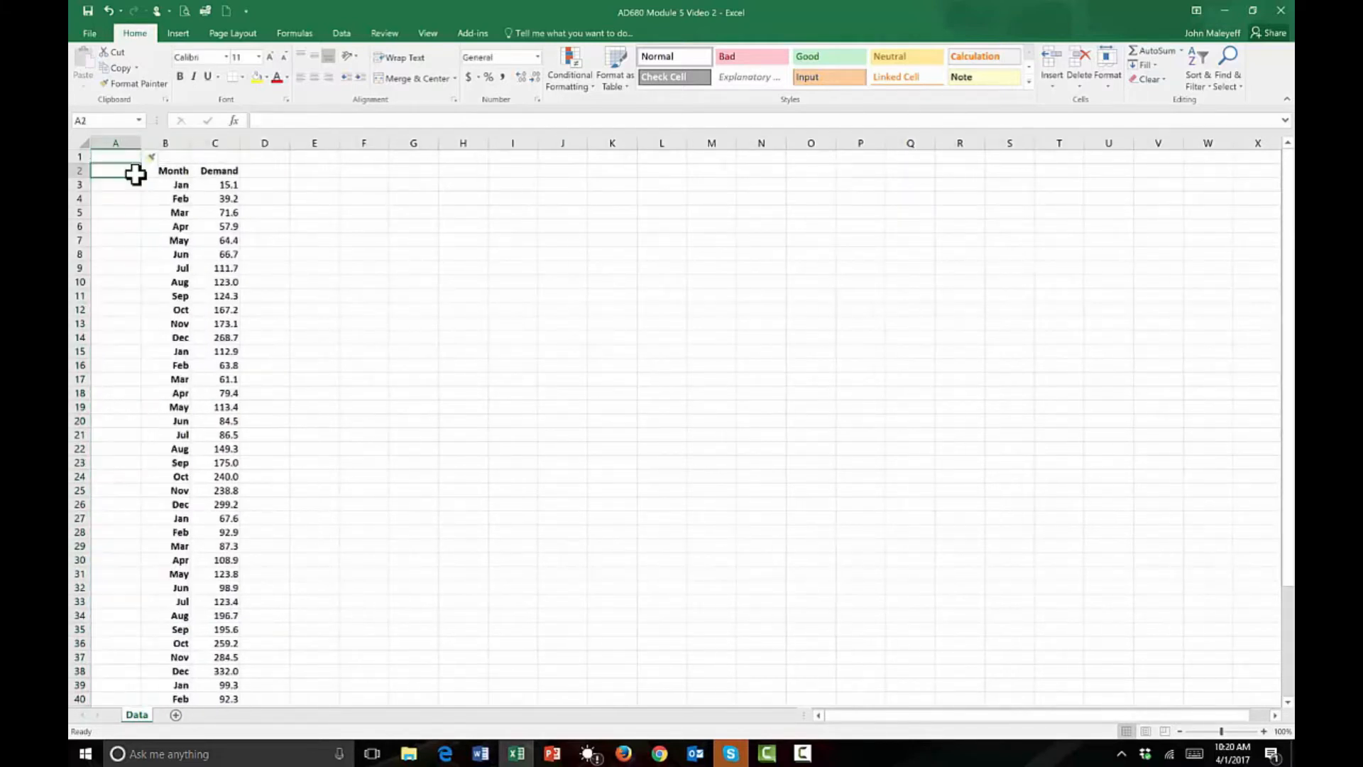
text(Year)
click(301, 236)
click(106, 170)
click(328, 77)
click(183, 77)
Enter 2012 in A3 and copy it down to A14 for the first twelve months.
click(128, 184)
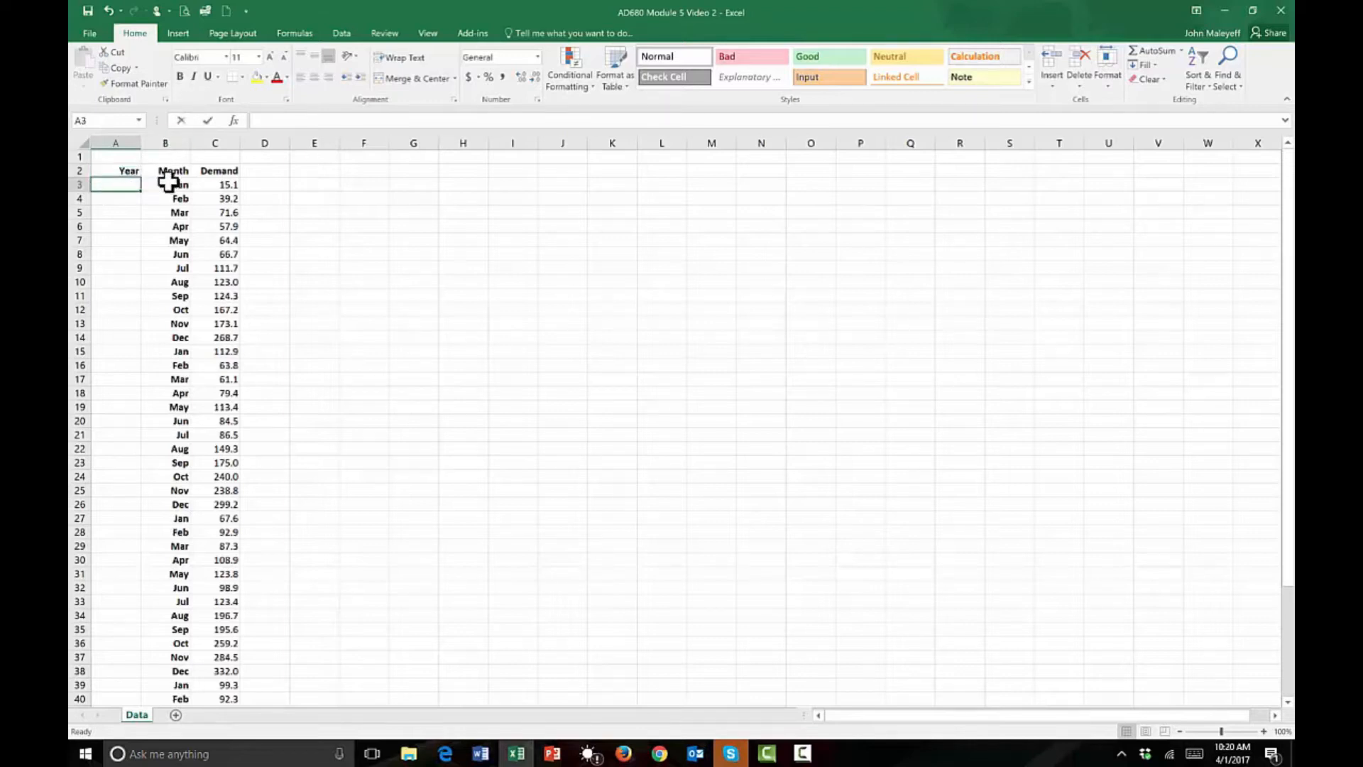
text(2012)
key(Return)
click(138, 186)
drag(141, 191, 134, 351)
Enter the formula =A14+1 in A15 to calculate the next year.
click(130, 351)
text(=)
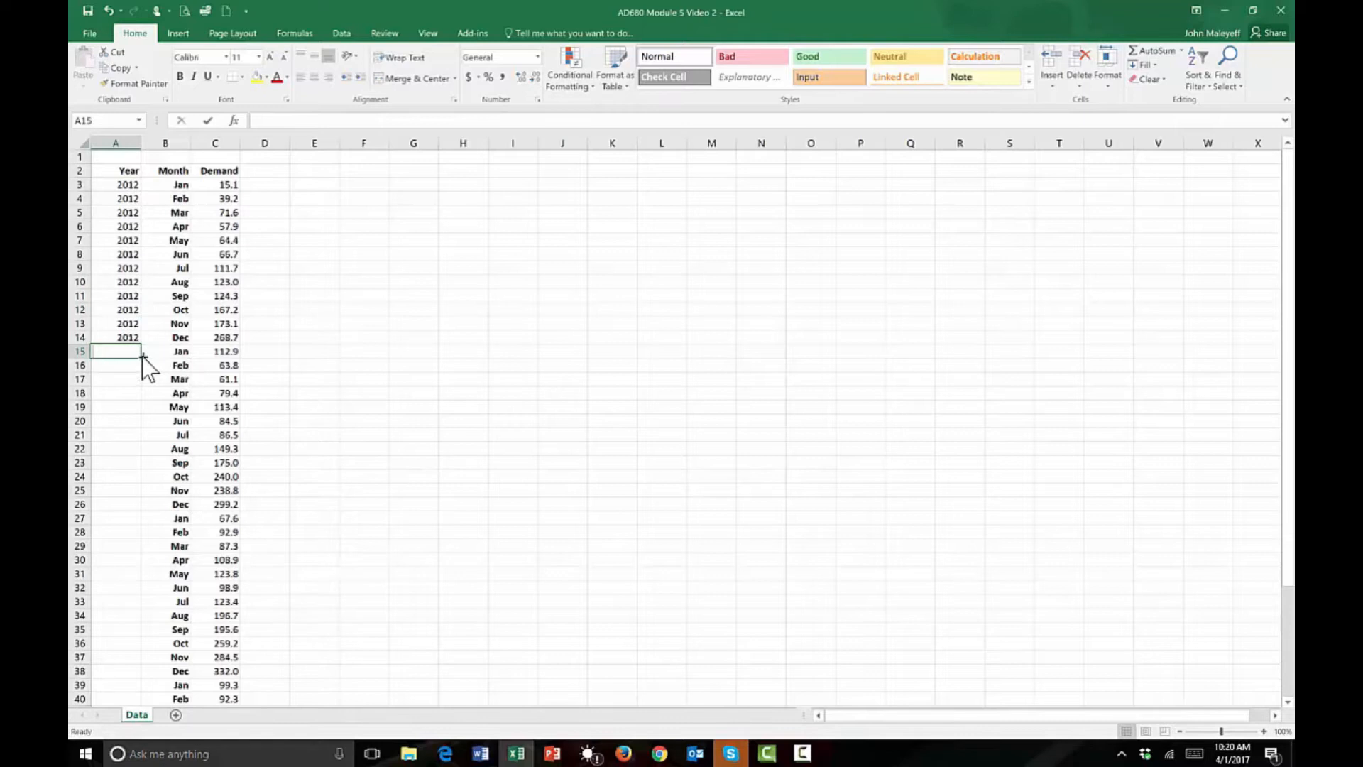
key(Up)
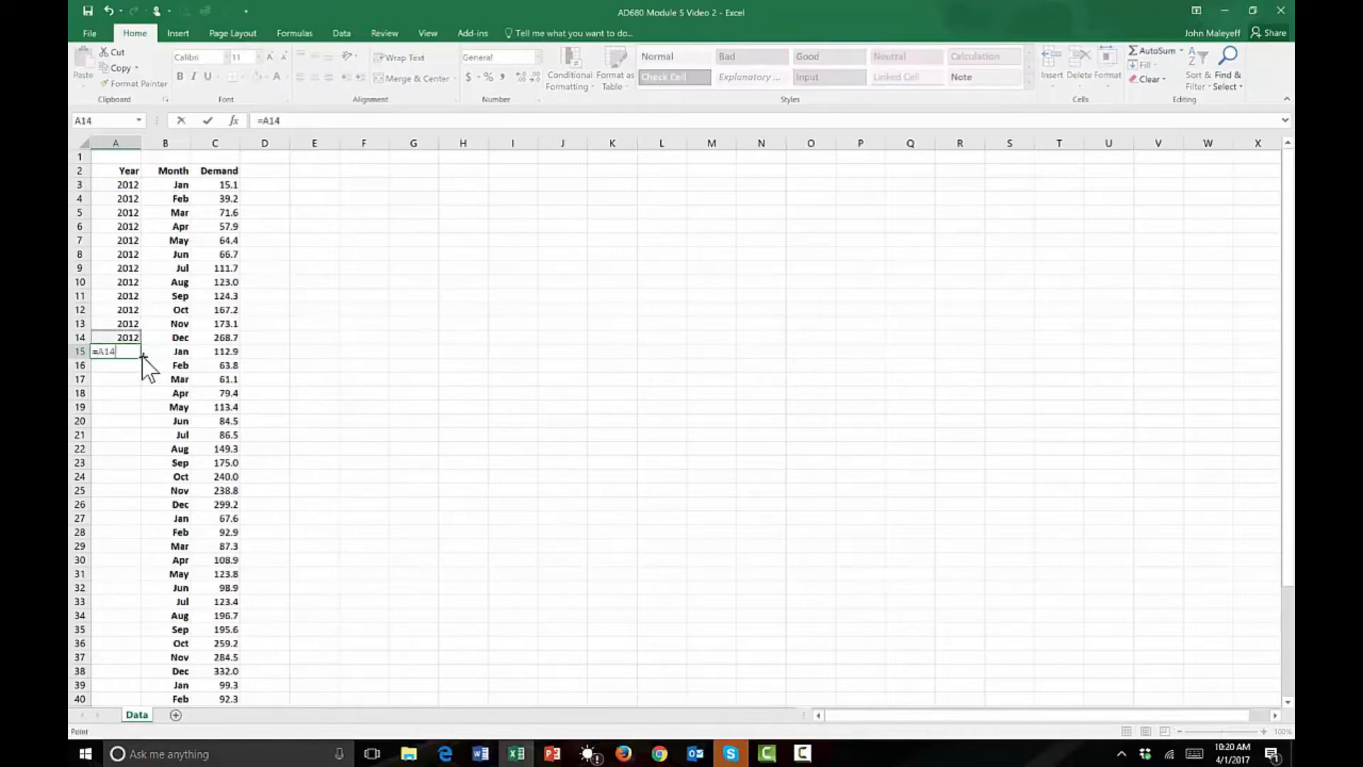
text(+1)
key(Return)
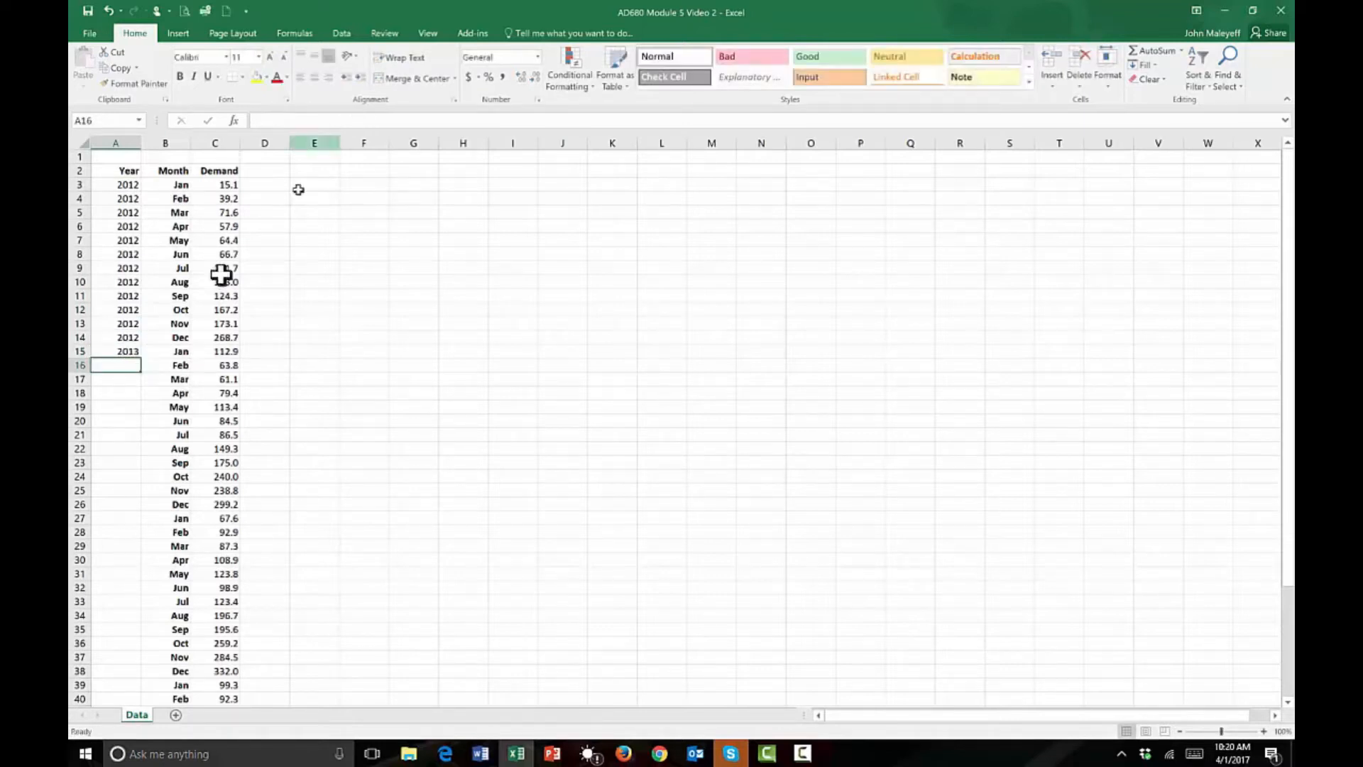
Fill the year formula from A15 down to row 50.
click(128, 348)
drag(140, 359, 146, 619)
scroll(213, 252, up, 4)
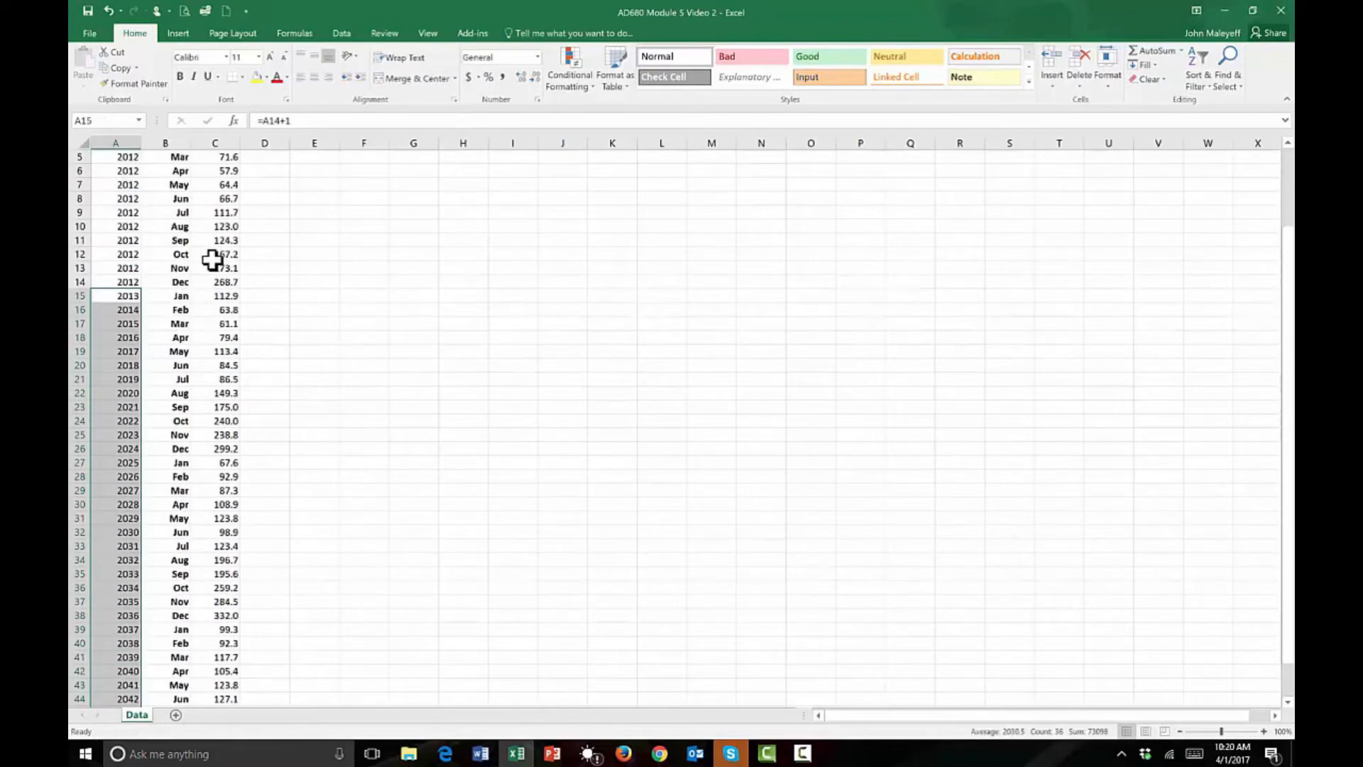
Convert the formula in A15 to the fixed value 2013 and fill it down to the end of the data.
click(135, 302)
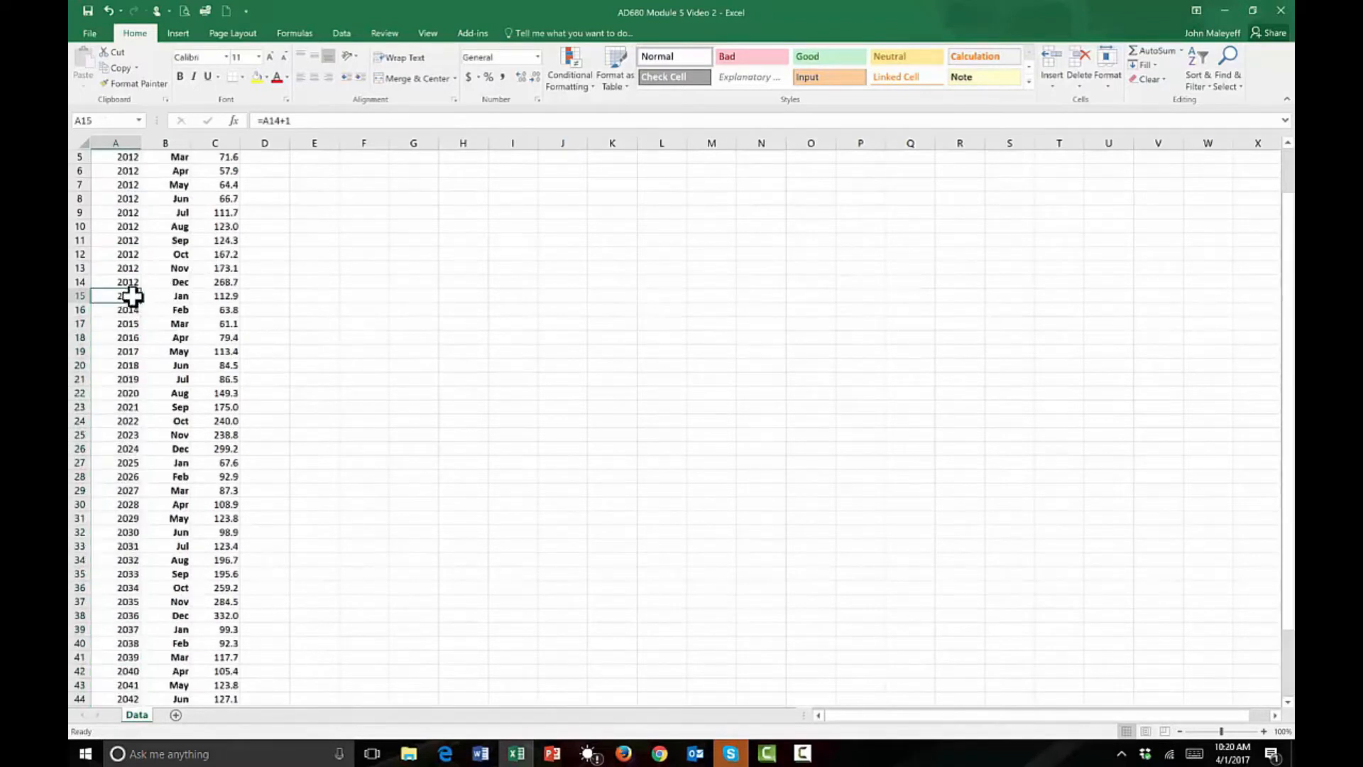
key(F2)
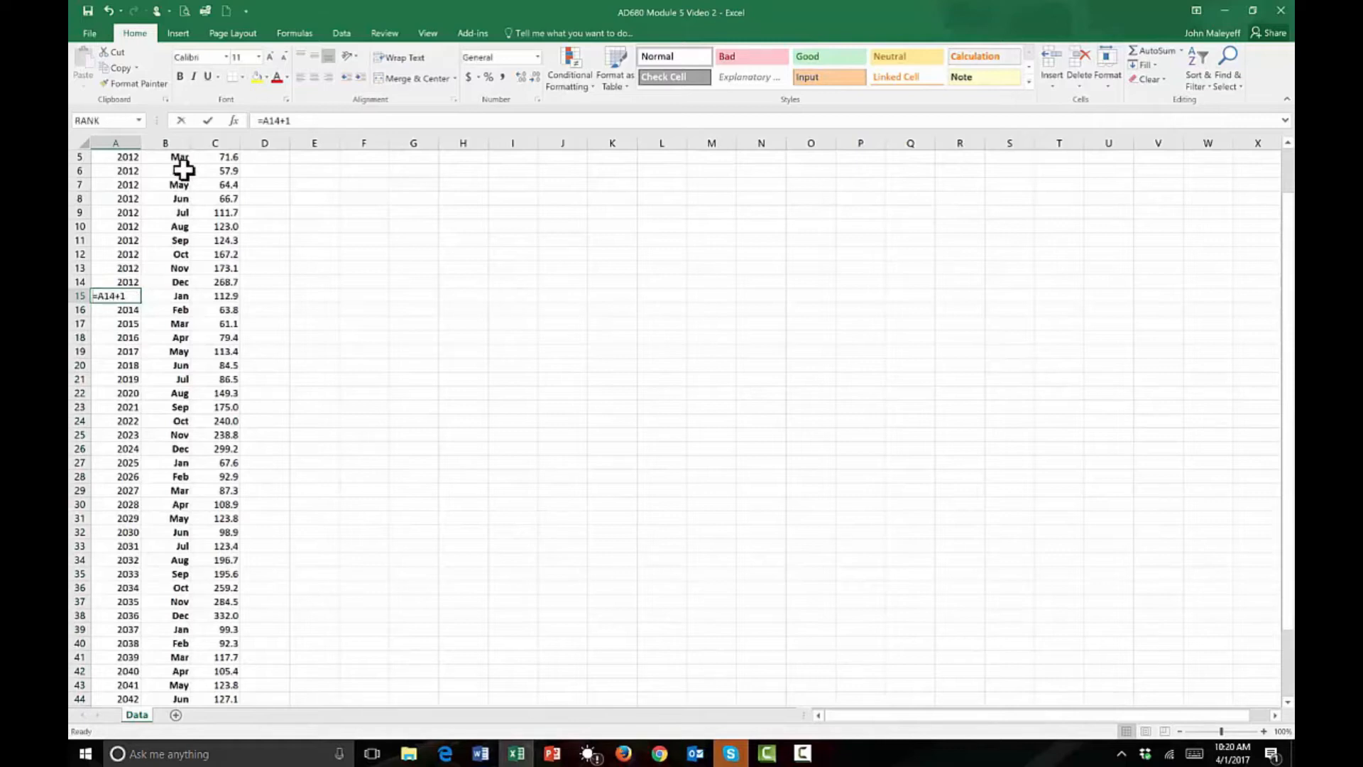
key(Return)
click(137, 295)
double_click(142, 303)
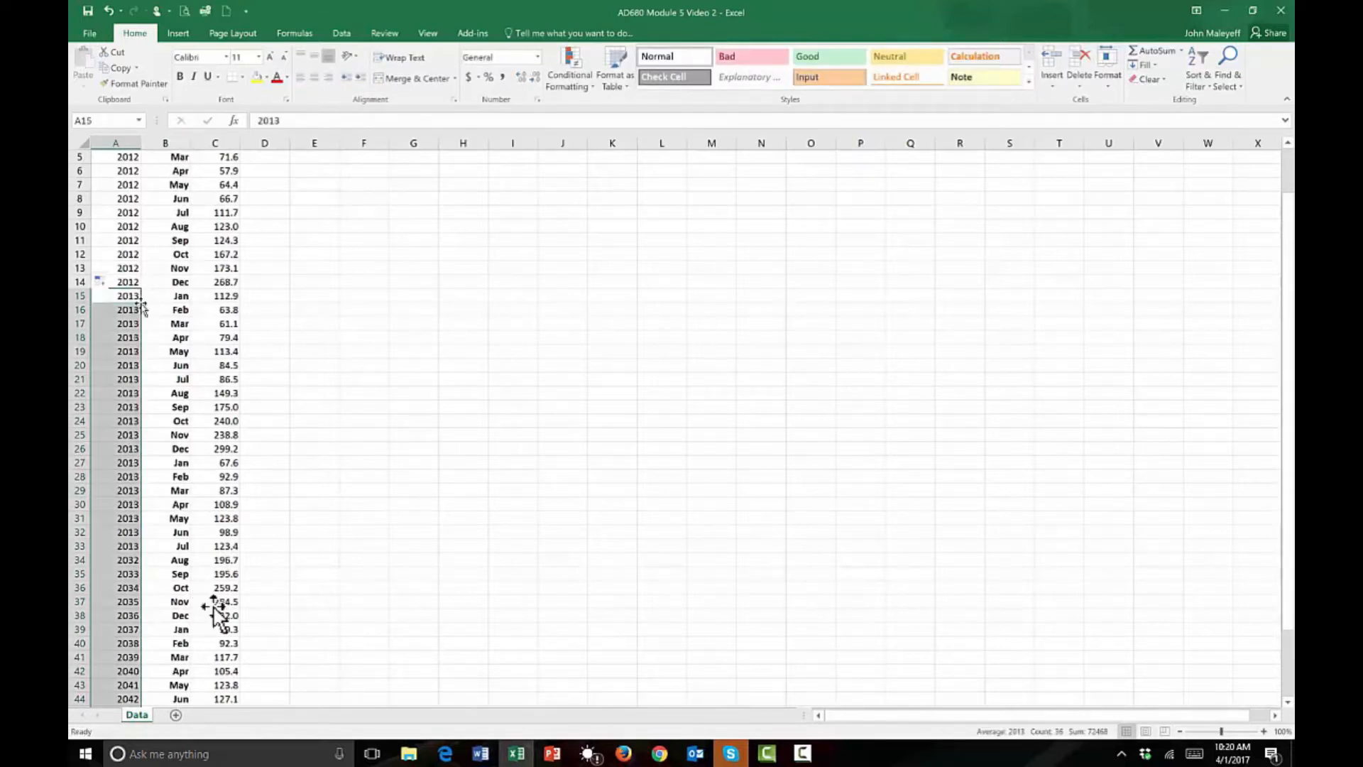
Enter 2014 in A27 and fill it down to the end of the data.
click(121, 462)
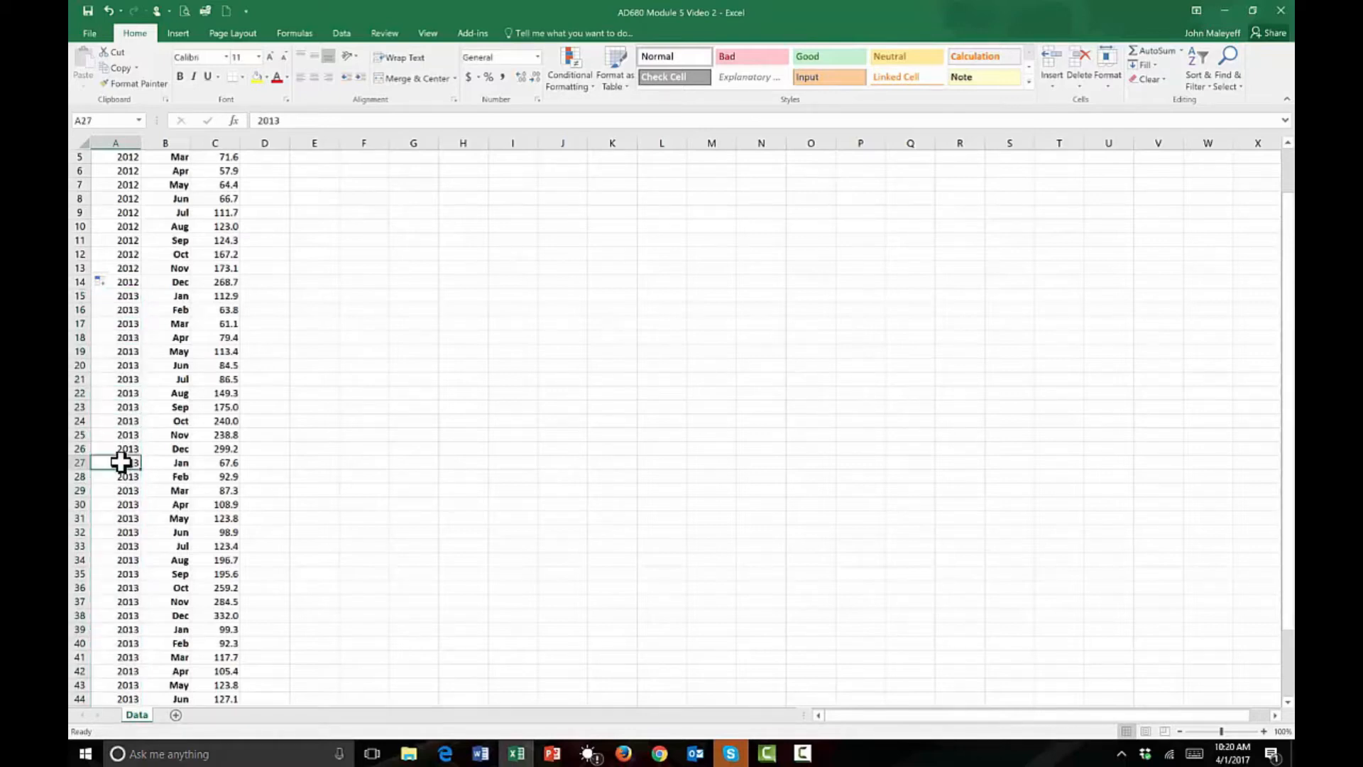
text(201)
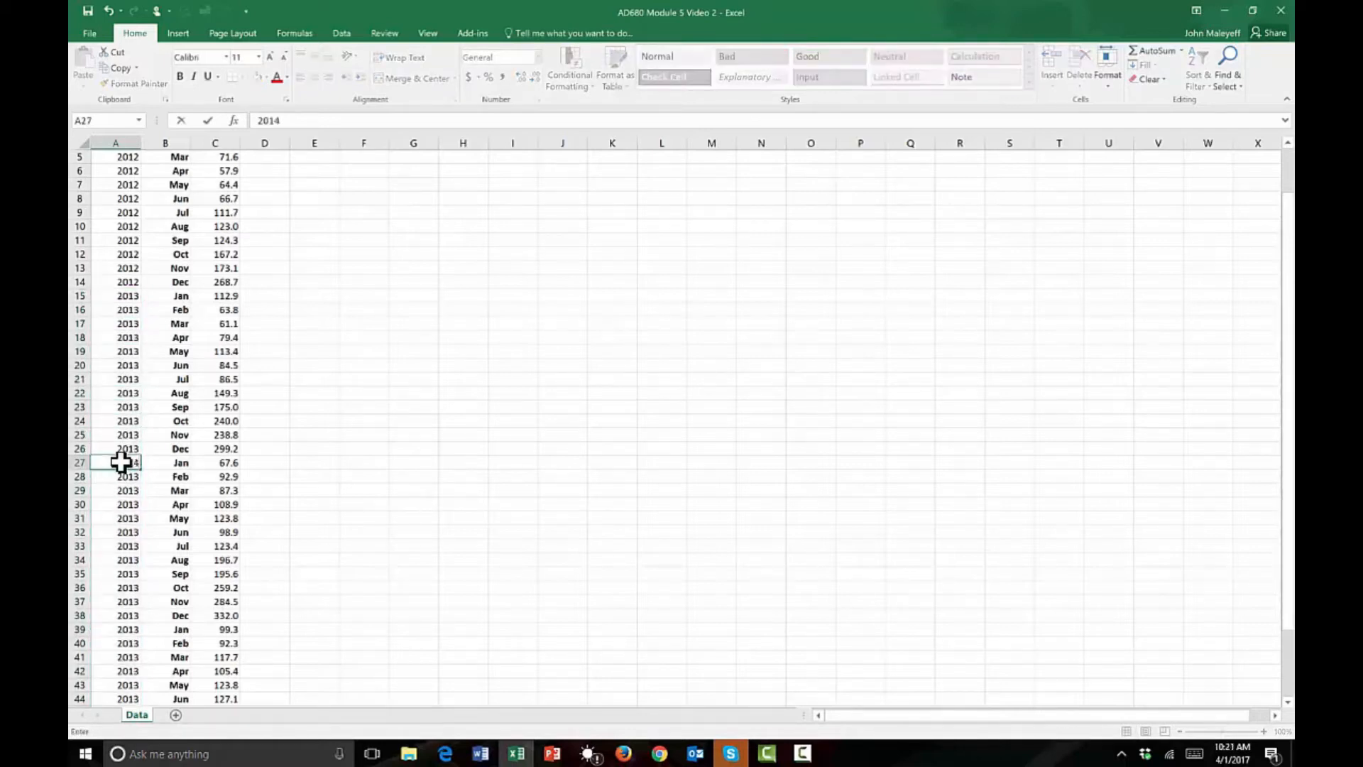
key(Return)
click(114, 462)
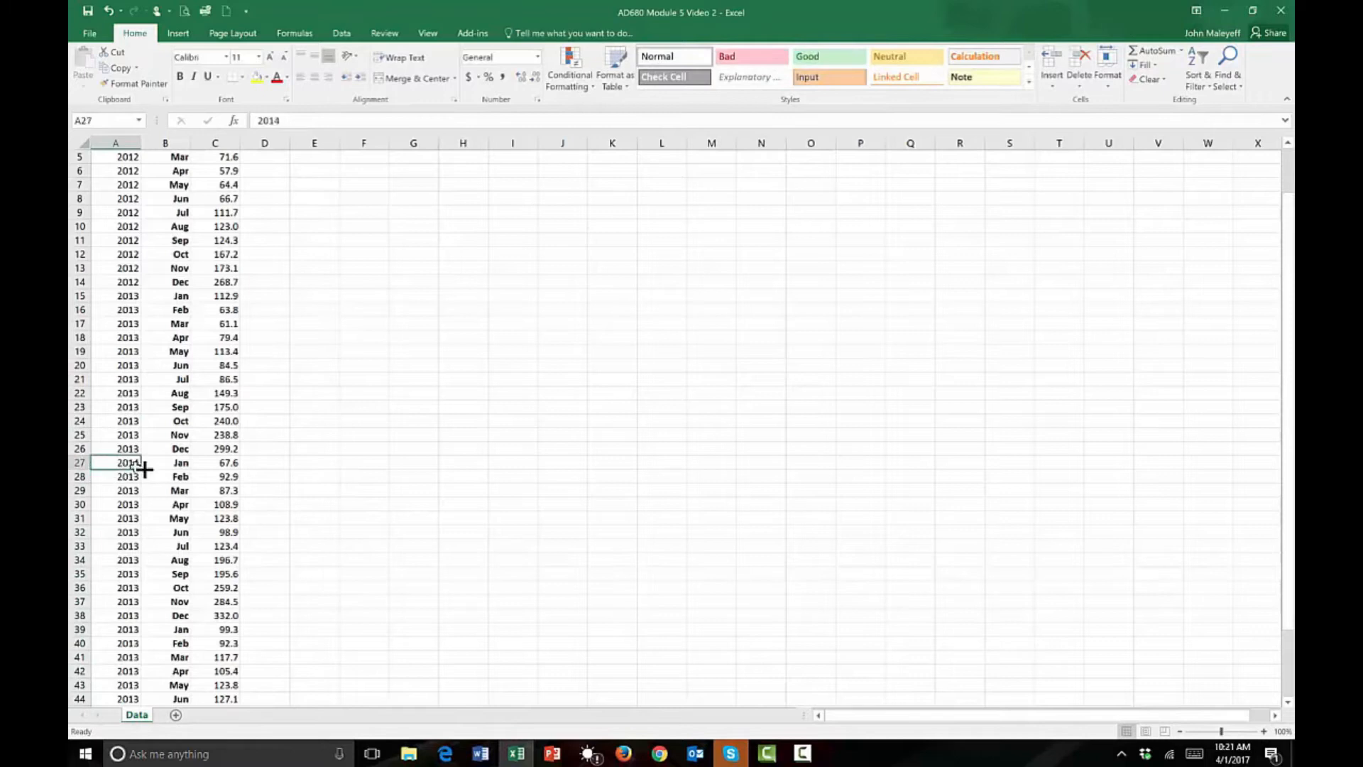
double_click(142, 469)
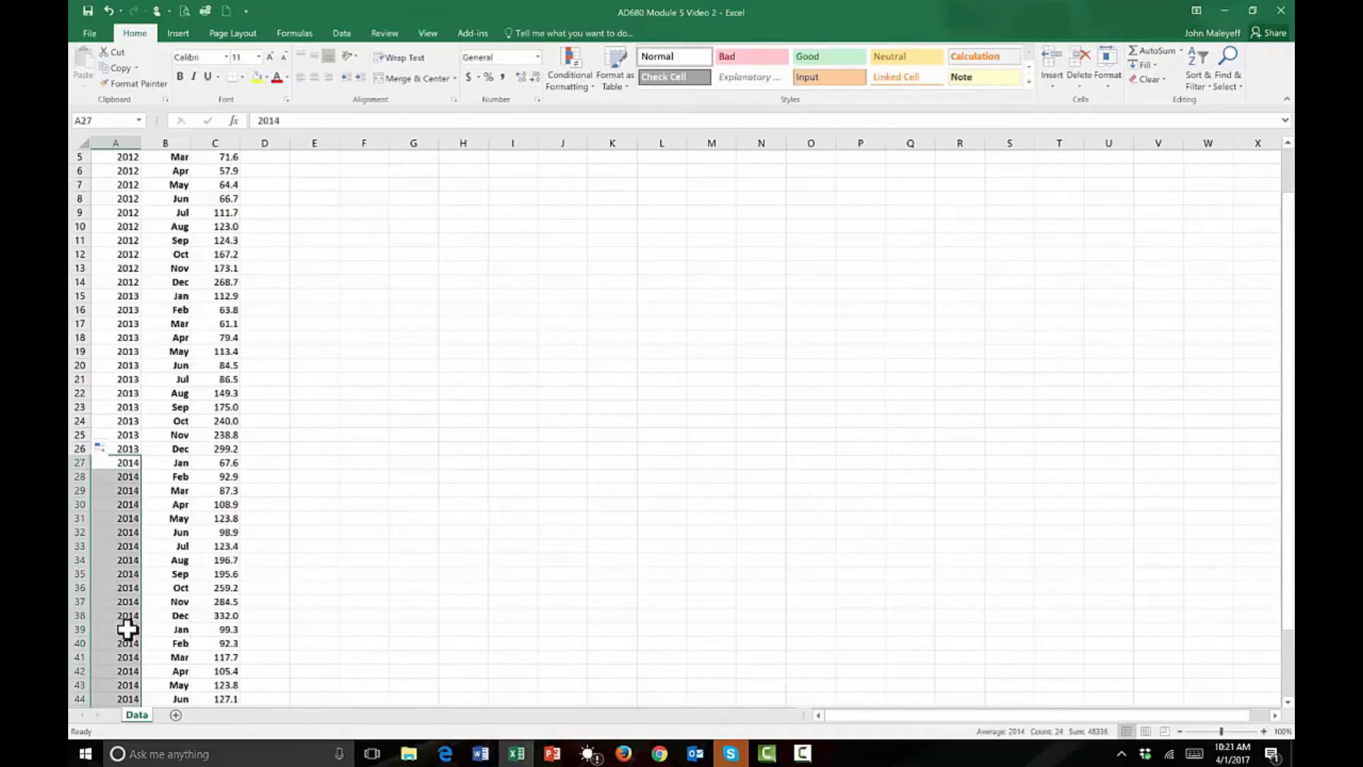
Enter 2015 in A39 and fill it down to the end of the data.
click(126, 629)
text(201)
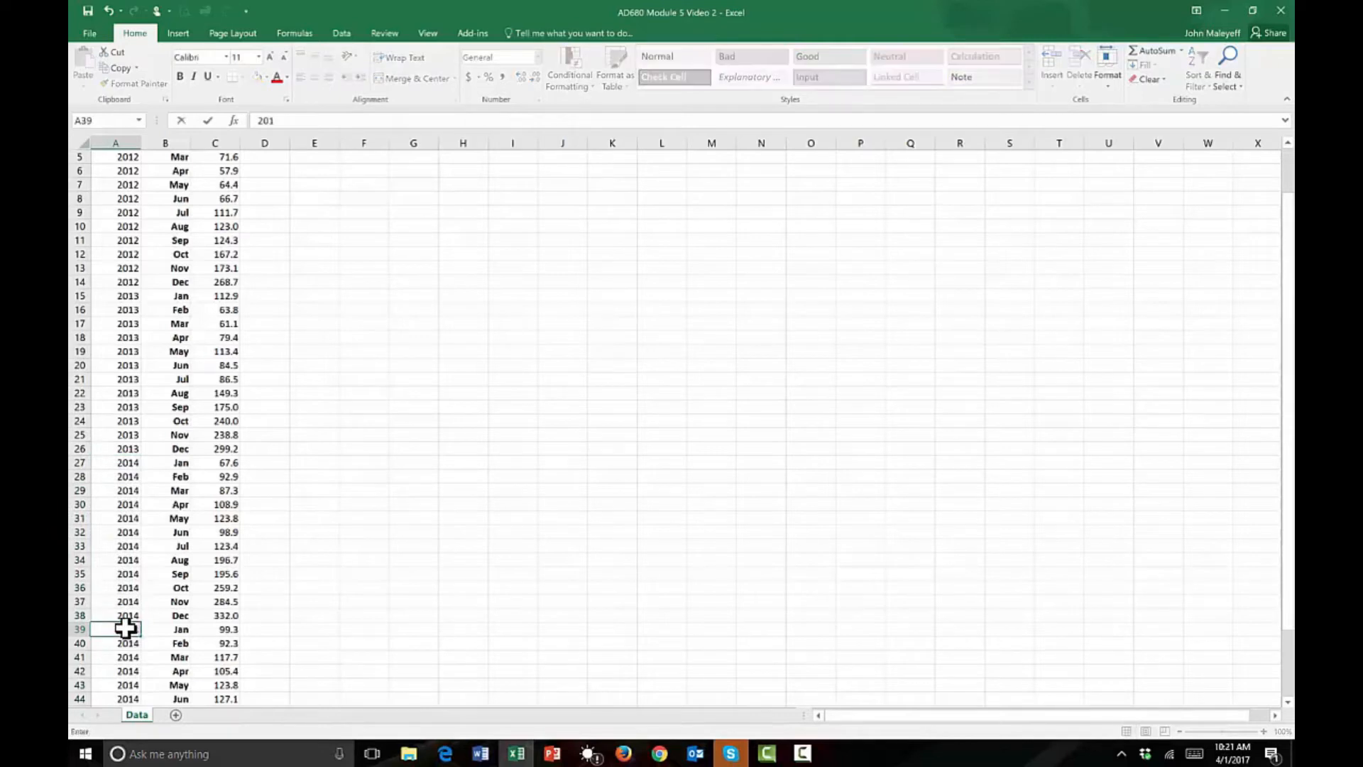
text(5)
key(ctrl+Return)
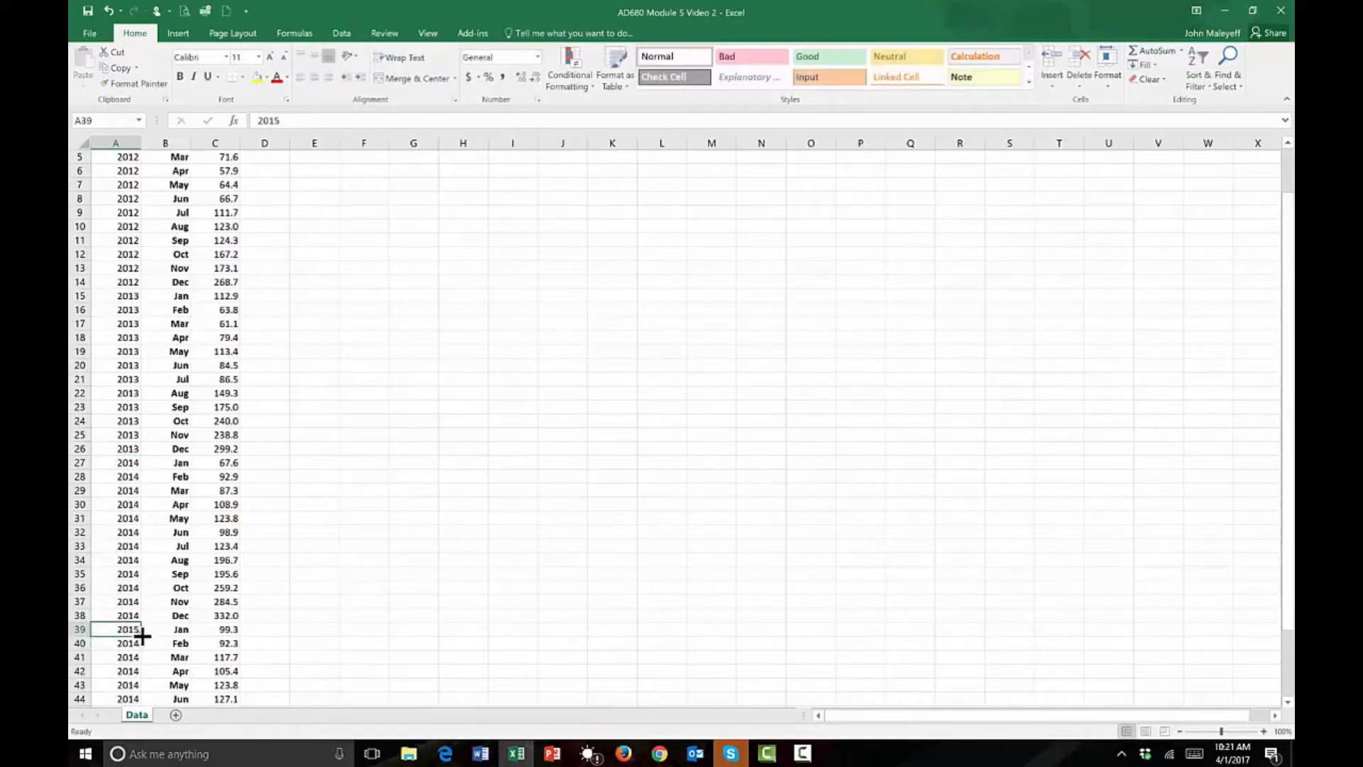
double_click(142, 637)
scroll(181, 183, up, 2)
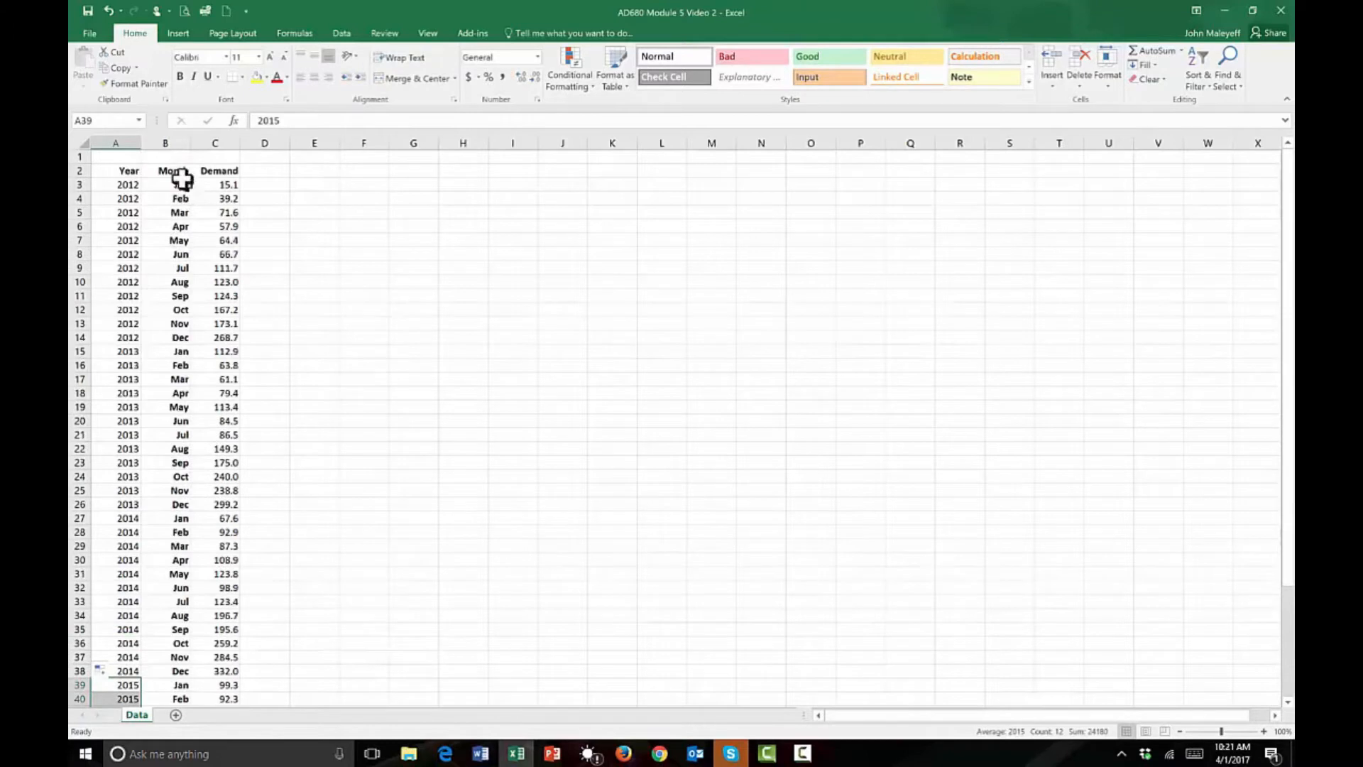
Remove the bold formatting from the month names in B3:B50.
drag(181, 337, 178, 710)
scroll(133, 457, down, 3)
click(174, 656)
drag(175, 657, 175, 186)
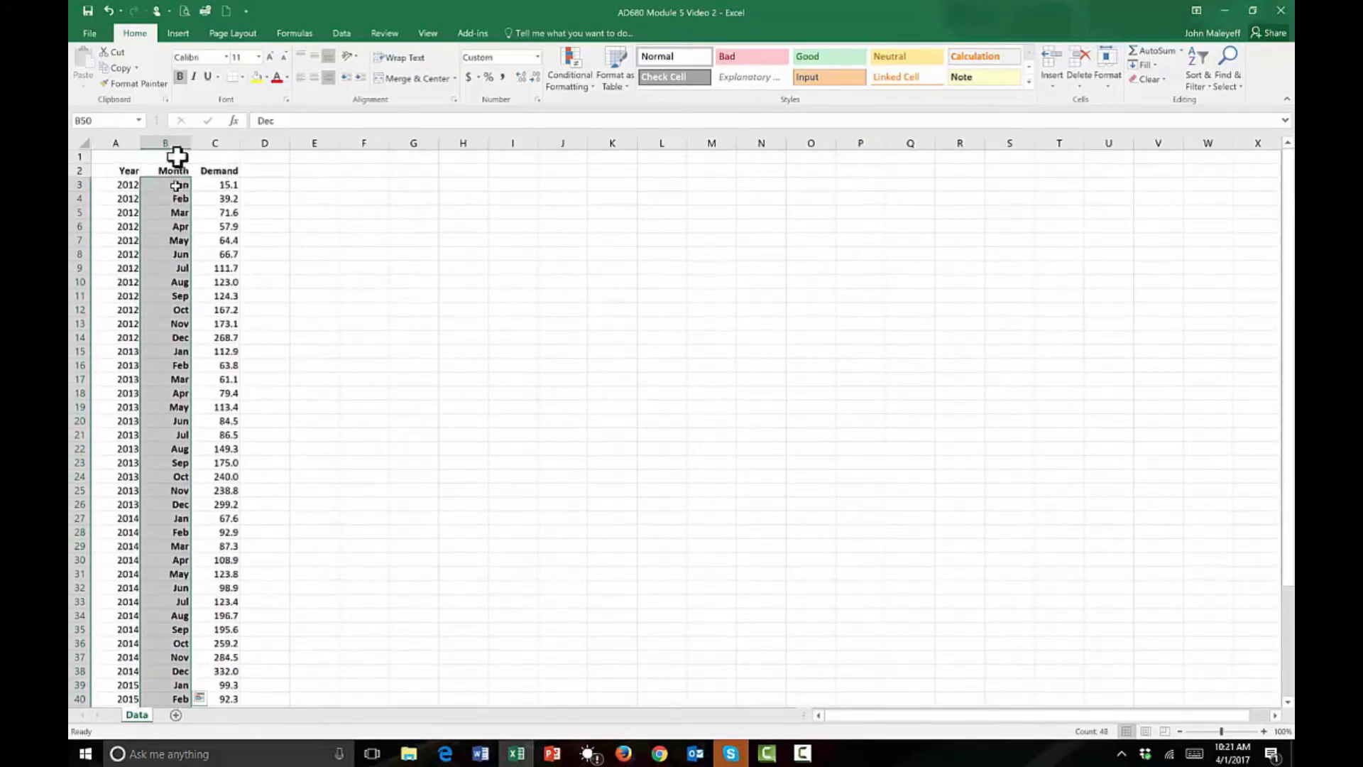
click(181, 76)
scroll(280, 206, down, 10)
scroll(334, 327, up, 10)
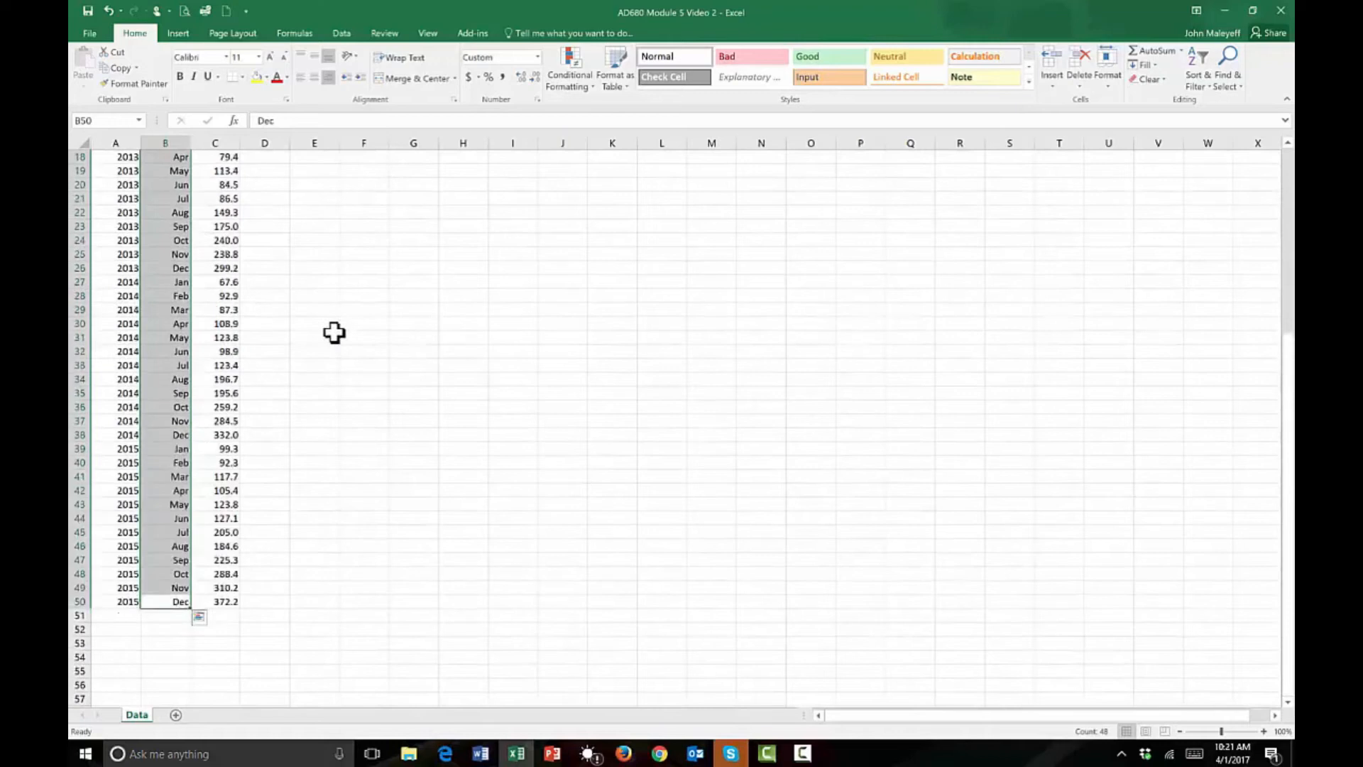
Enter the heading Deason in D2, next to the Demand heading.
click(249, 195)
click(255, 174)
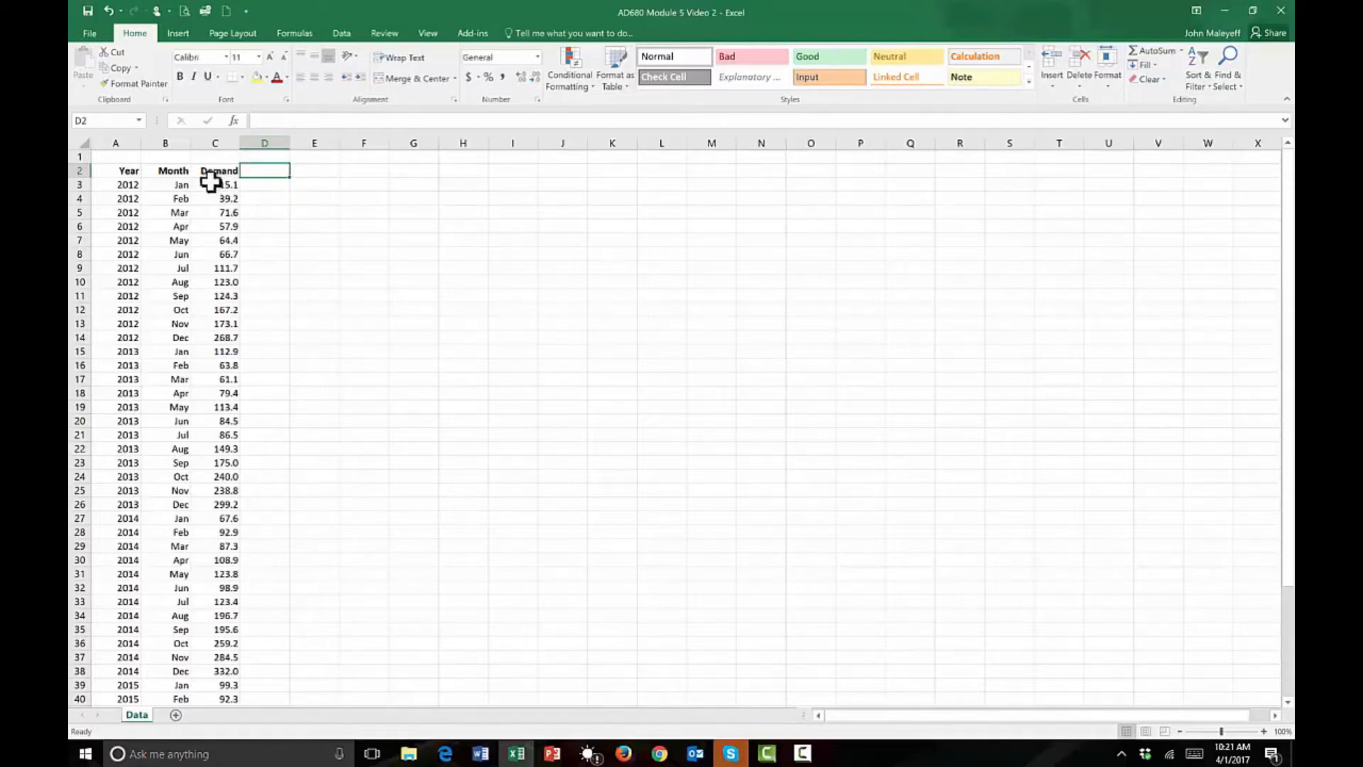
drag(177, 188, 204, 337)
click(323, 307)
click(268, 171)
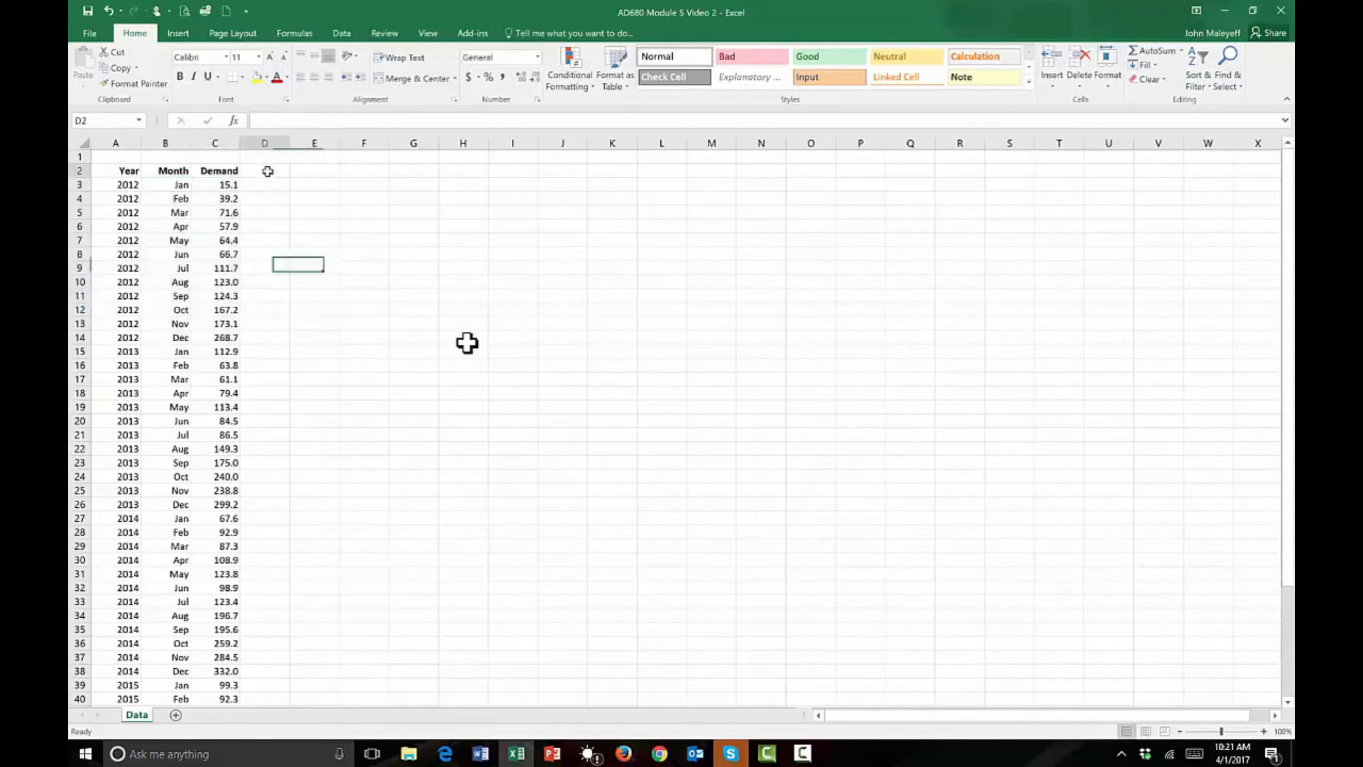
text(Deason)
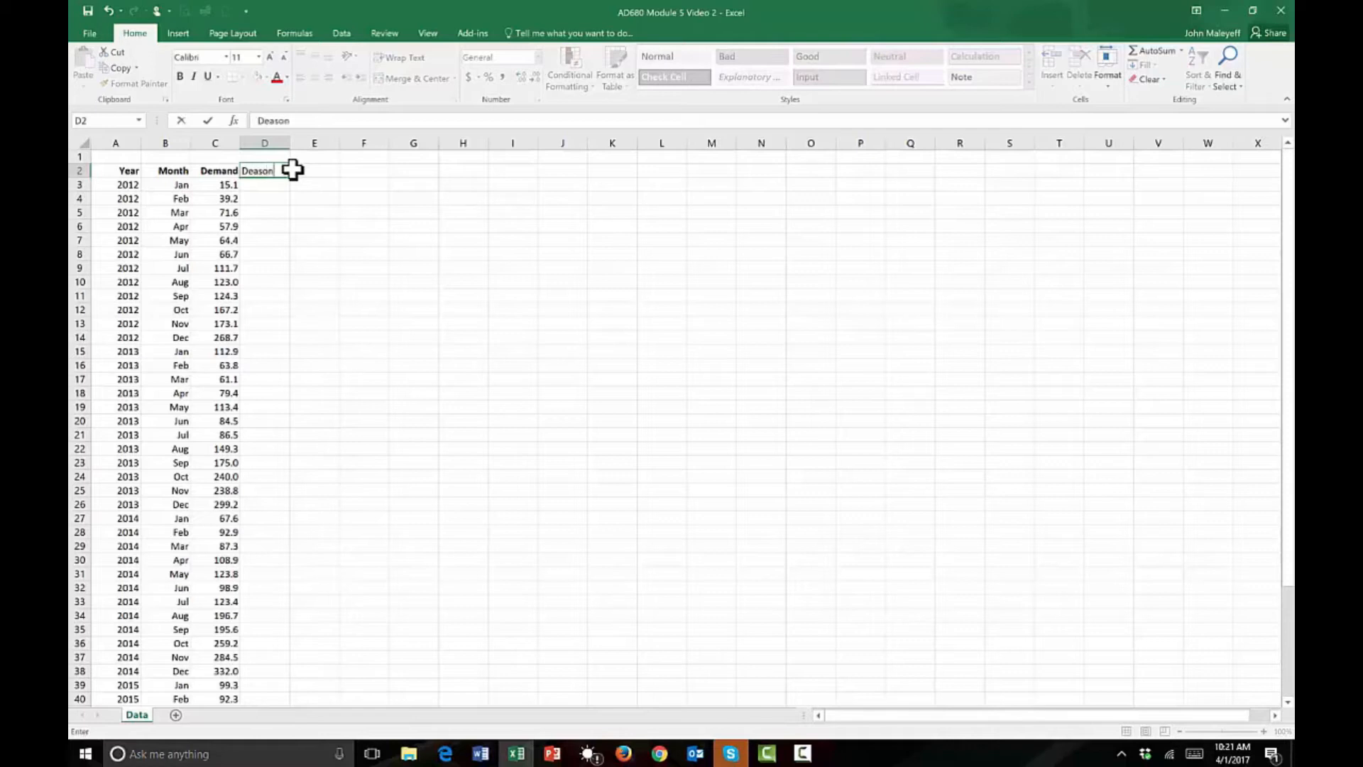
key(Return)
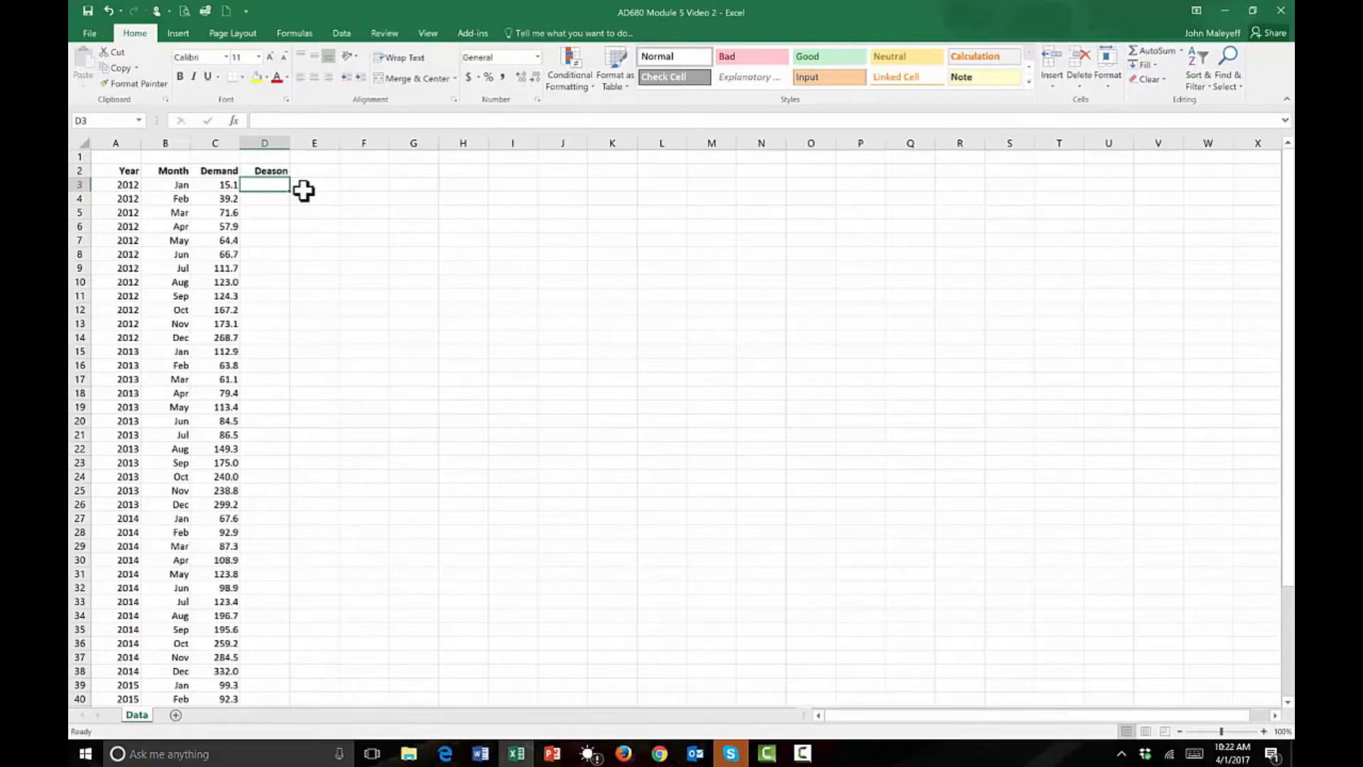
key(Down)
key(Down)
key(Down)
key(Down)
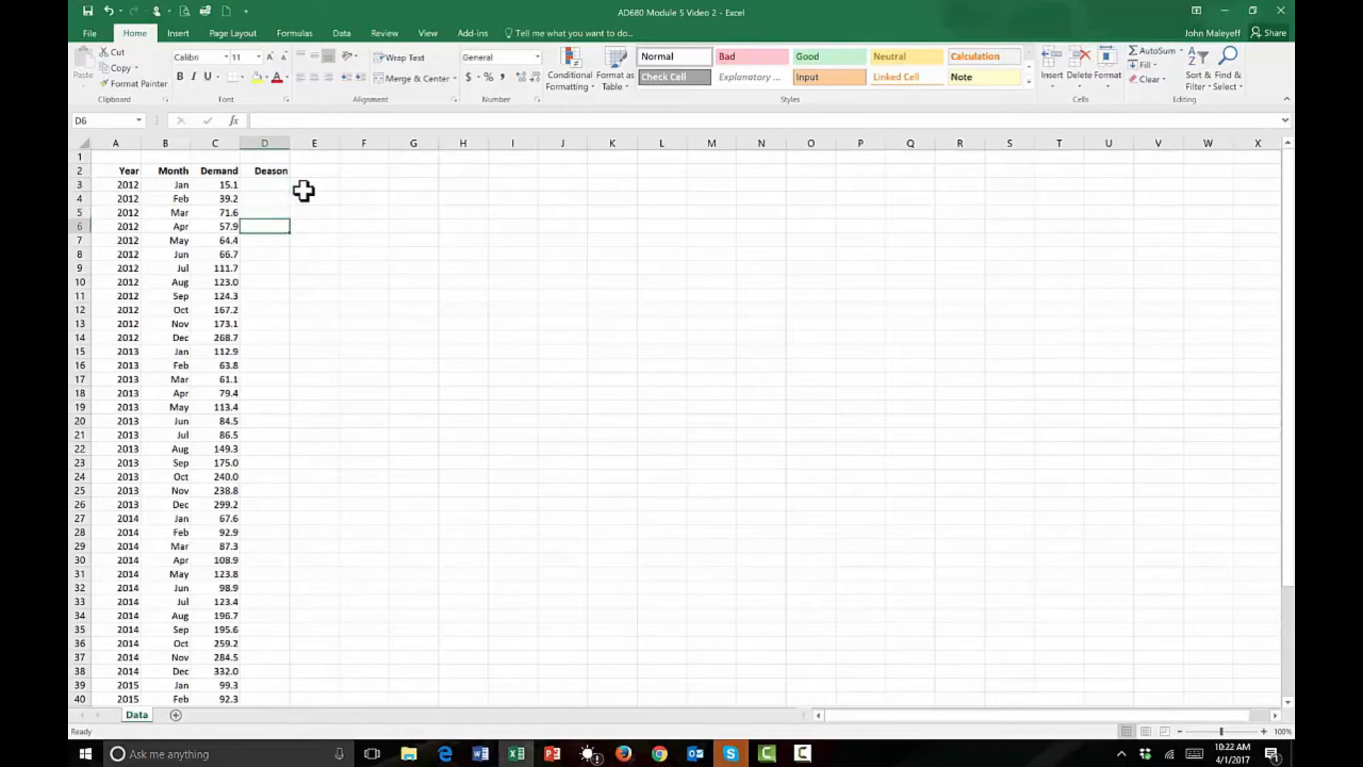
key(Down)
key(Up)
key(Up)
key(Up)
key(Up)
key(Up)
Start the centred moving-average formula in D9, beside July 2012, with =(C3+2*.
key(Down)
key(Down)
key(Down)
key(Down)
key(Down)
key(Down)
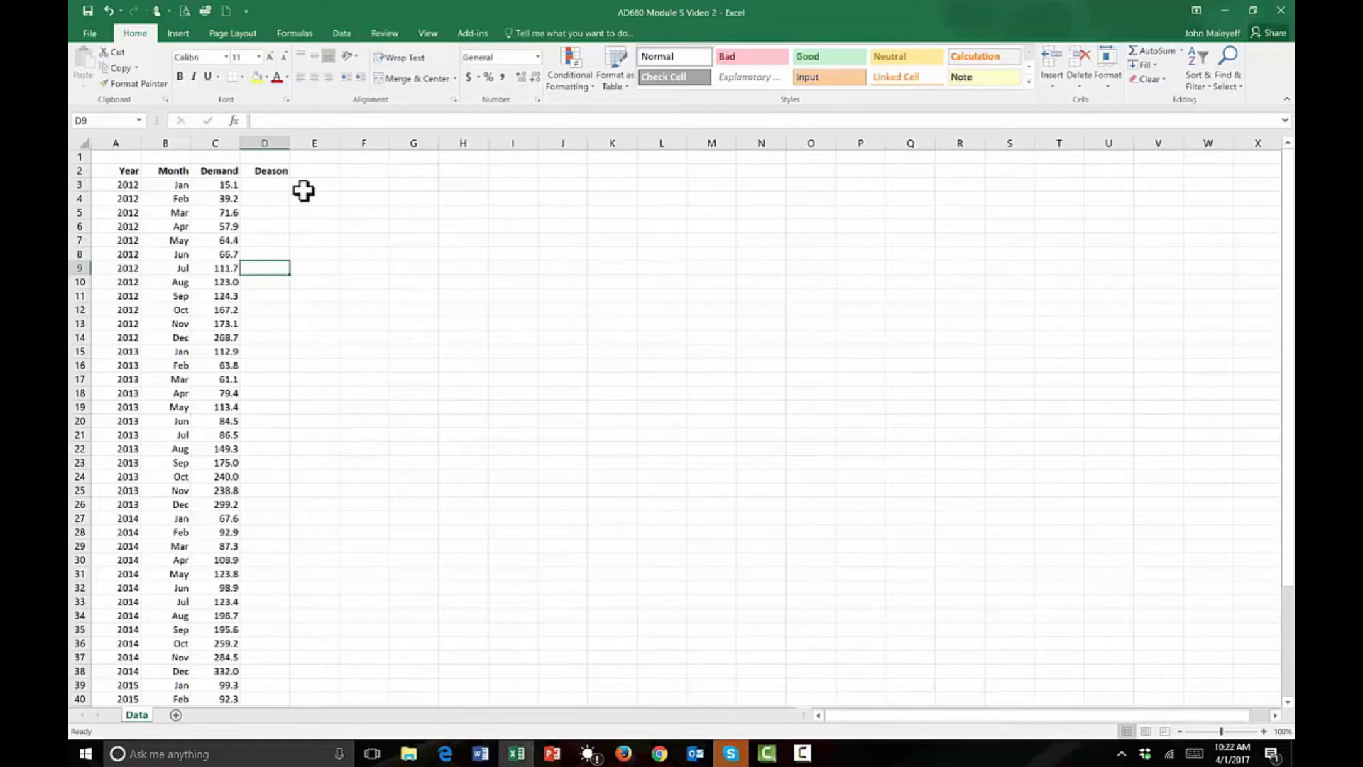
text(=)
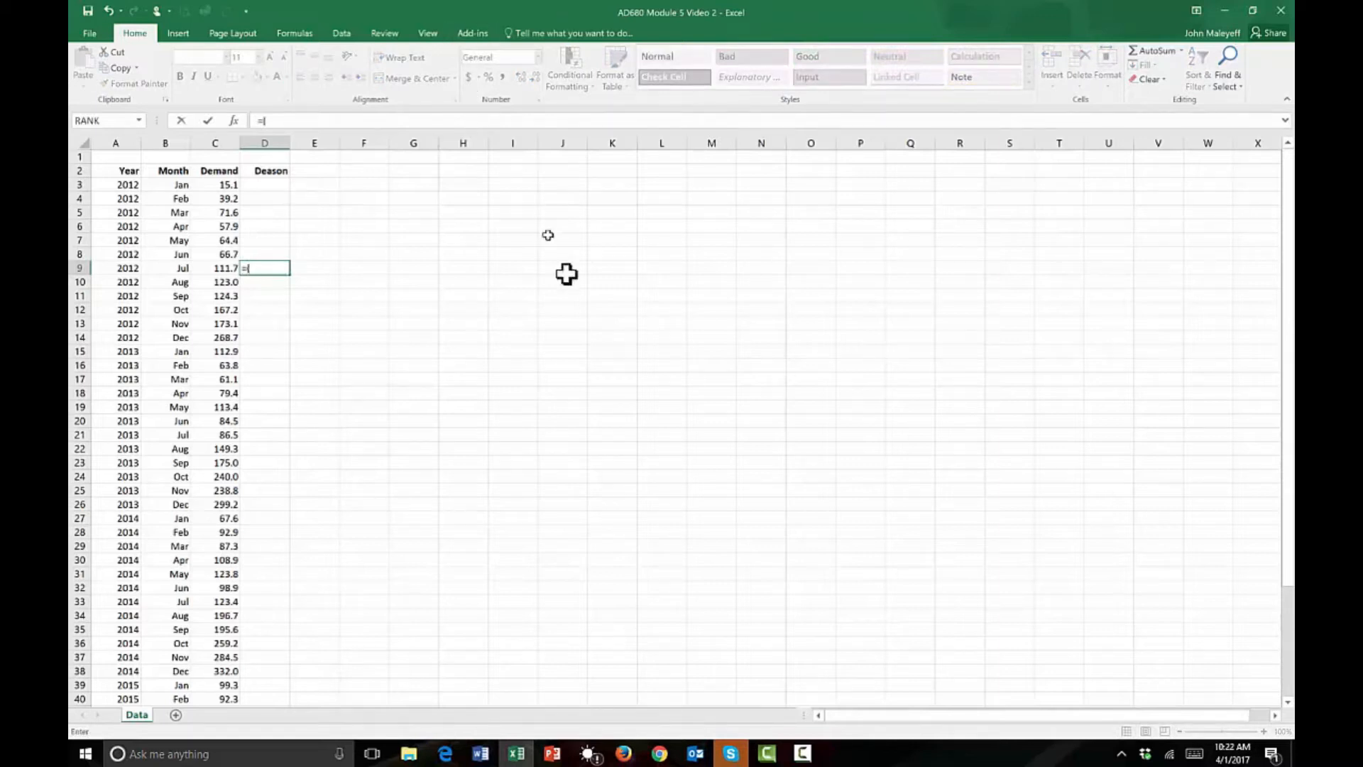
text(()
click(228, 185)
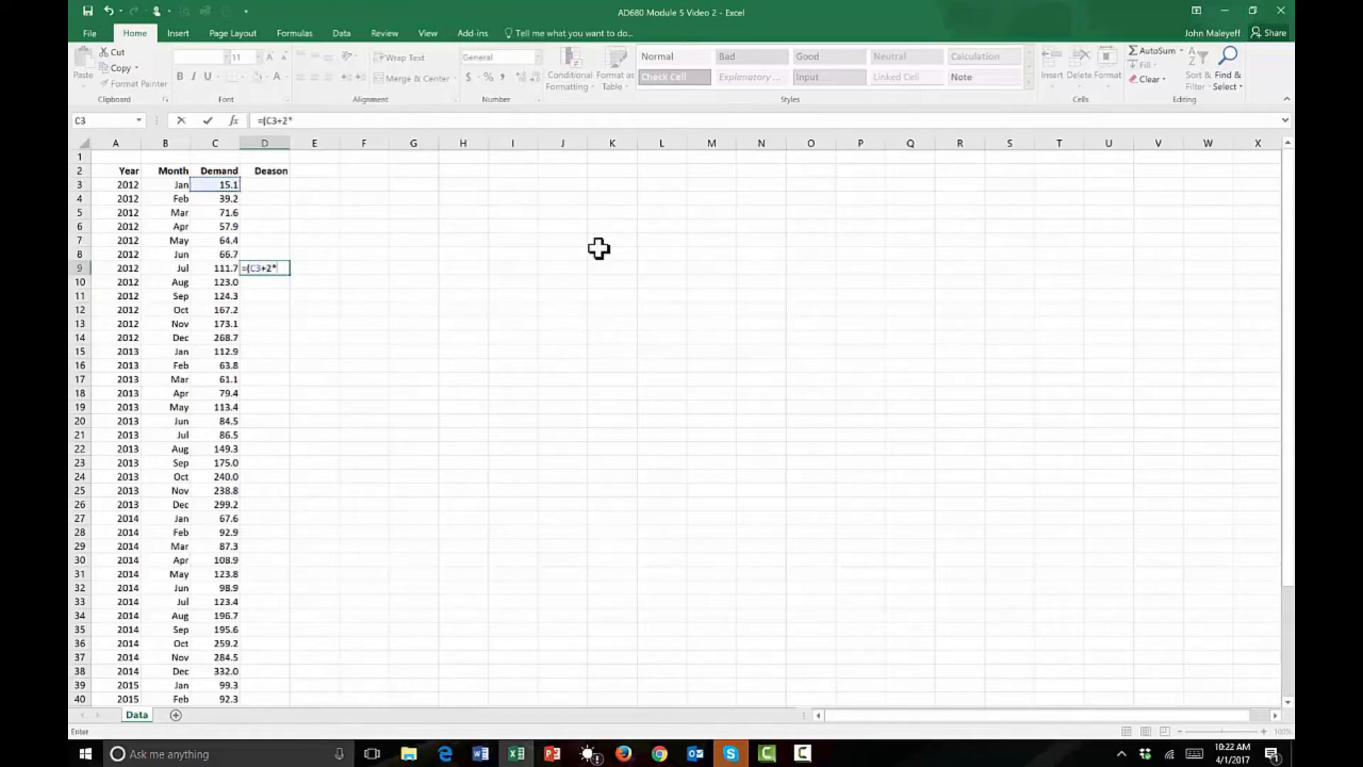
click(228, 198)
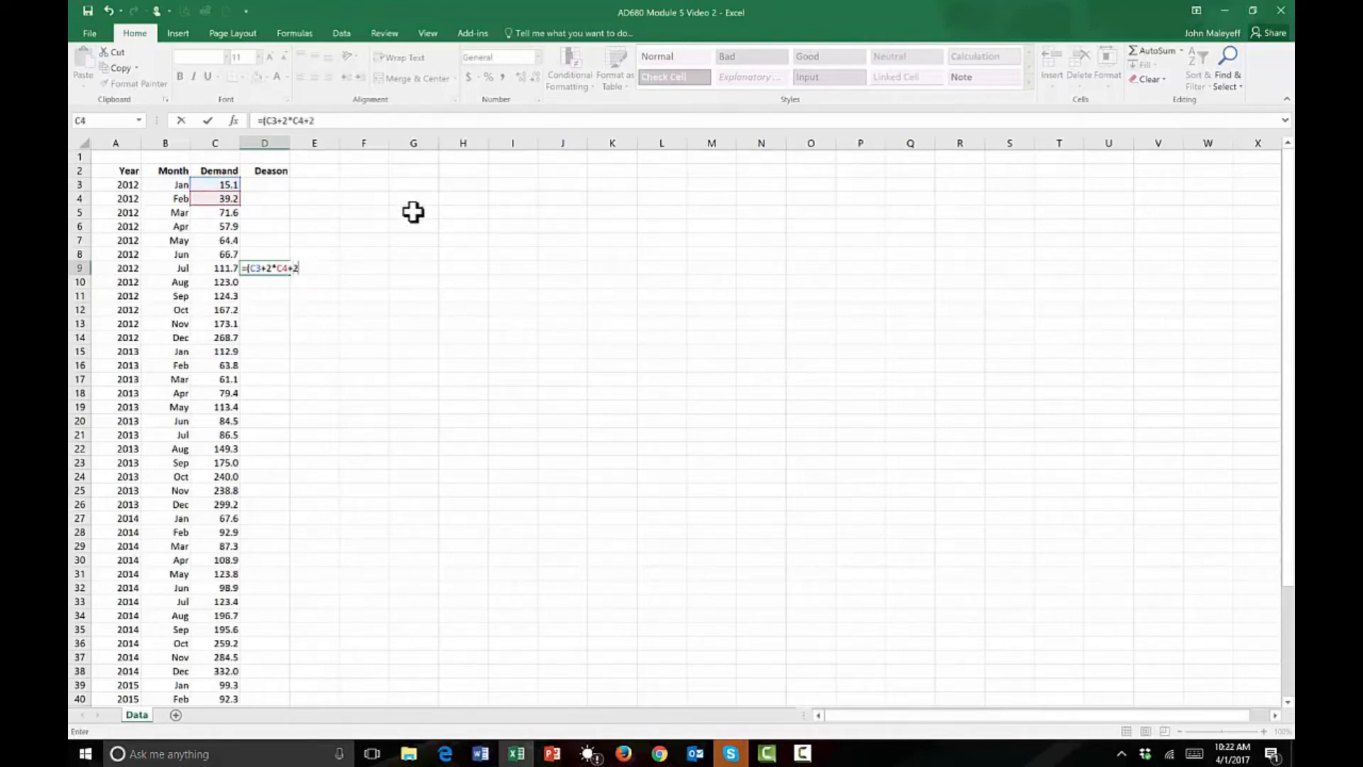
click(229, 212)
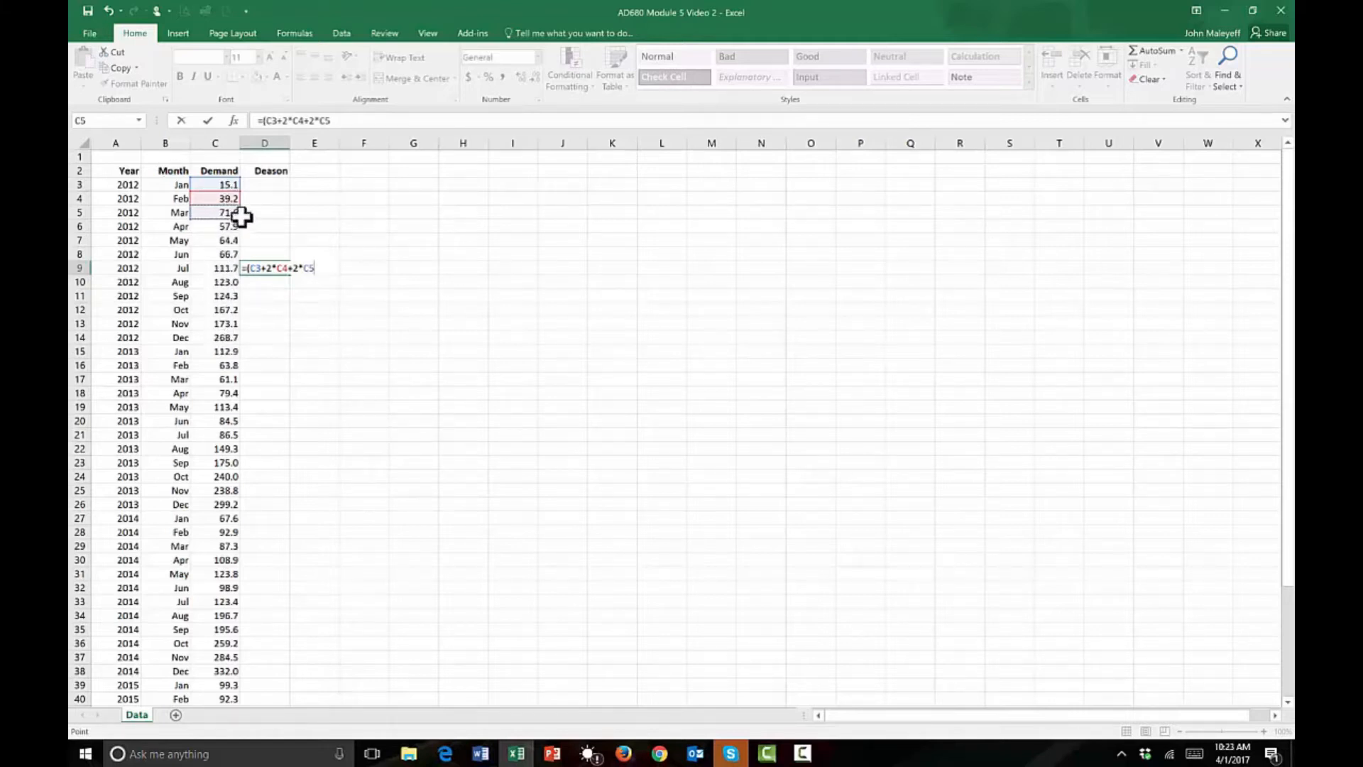
click(334, 120)
key(BackSpace)
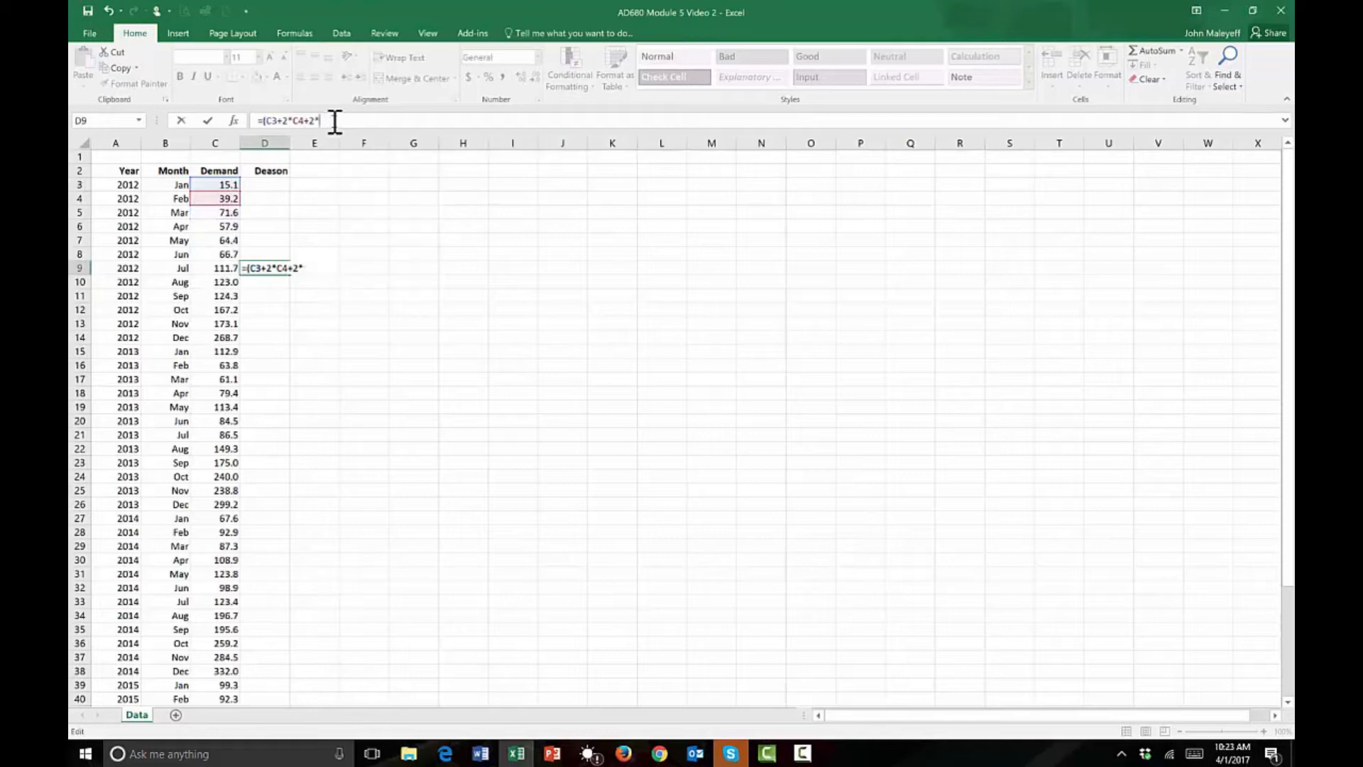
Complete the formula in D9 as =(C3+2*SUM(C4:C14)+C15)/24.
text(sum()
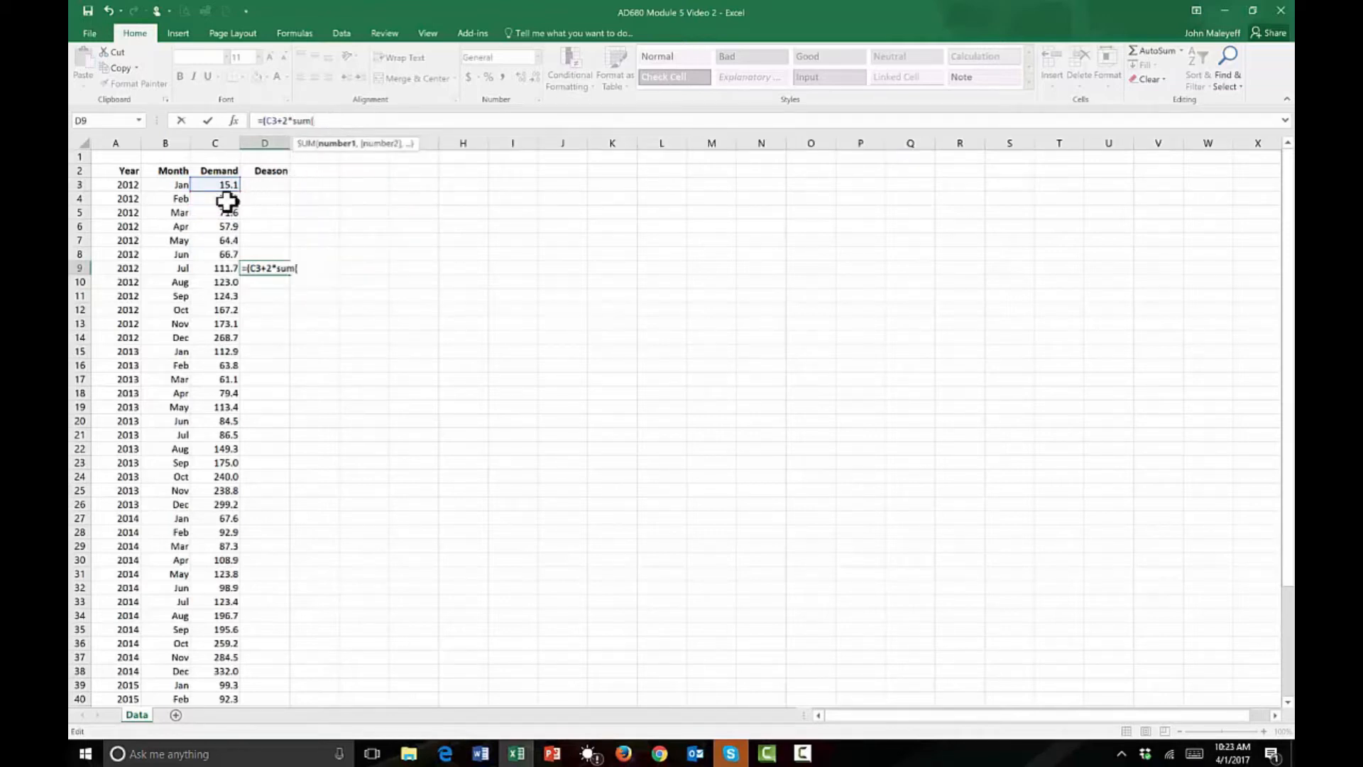
drag(229, 201, 216, 343)
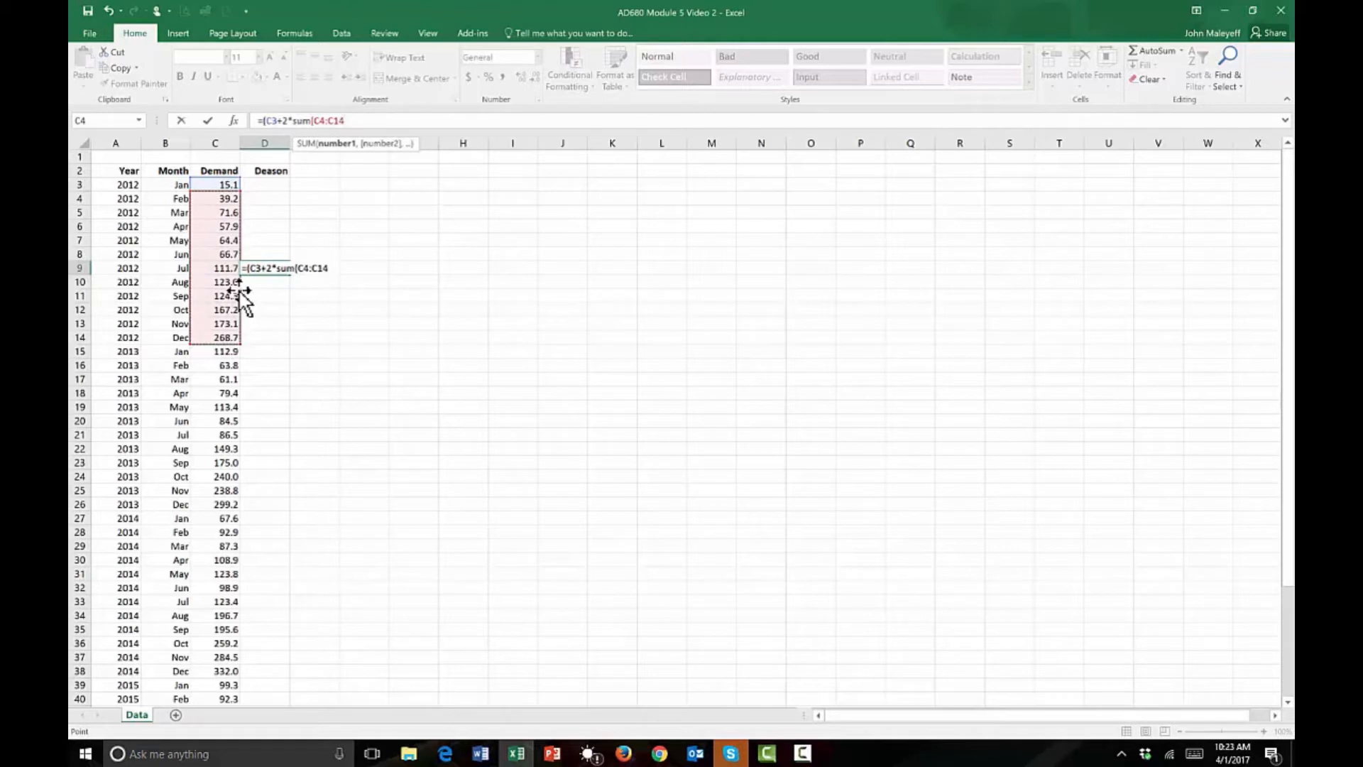
text()+)
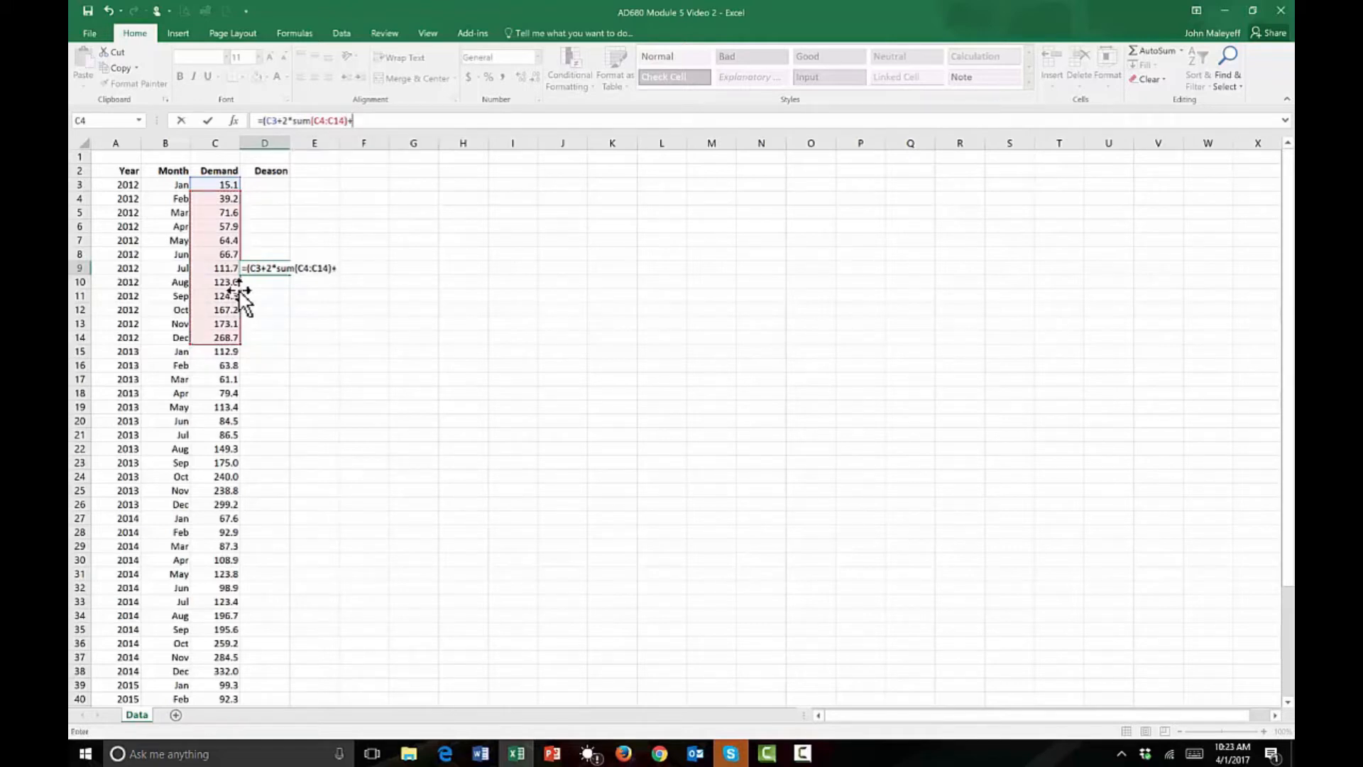
click(222, 351)
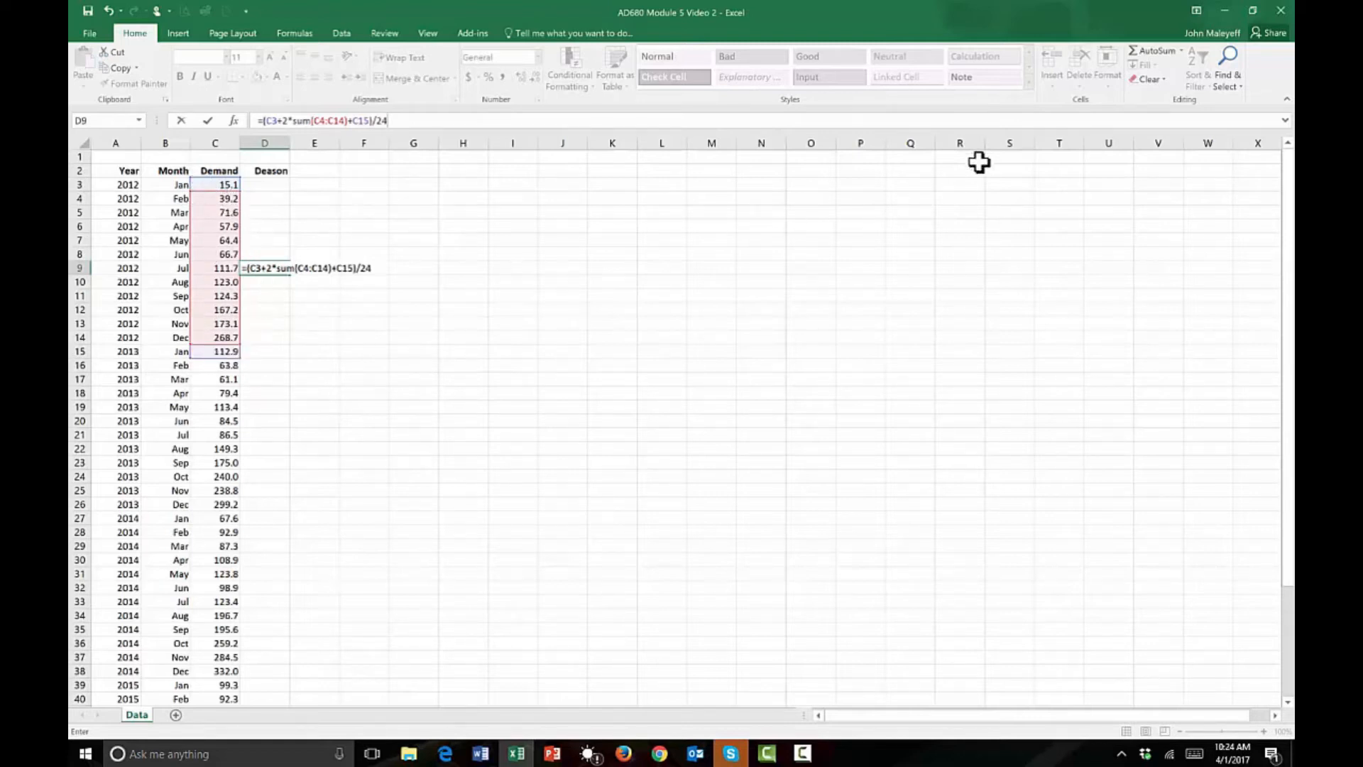
key(ctrl+Return)
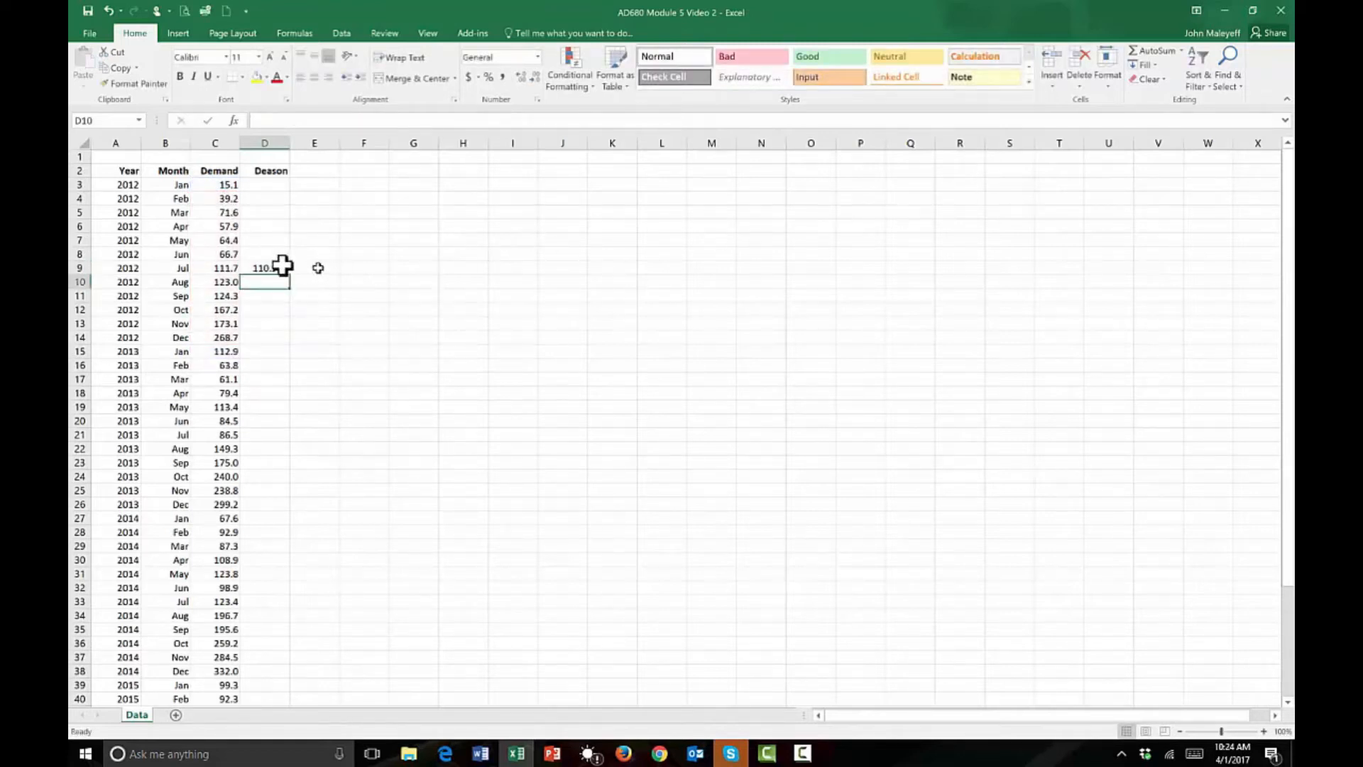
Format D9 to one decimal place and fill its formula down to D50.
click(533, 77)
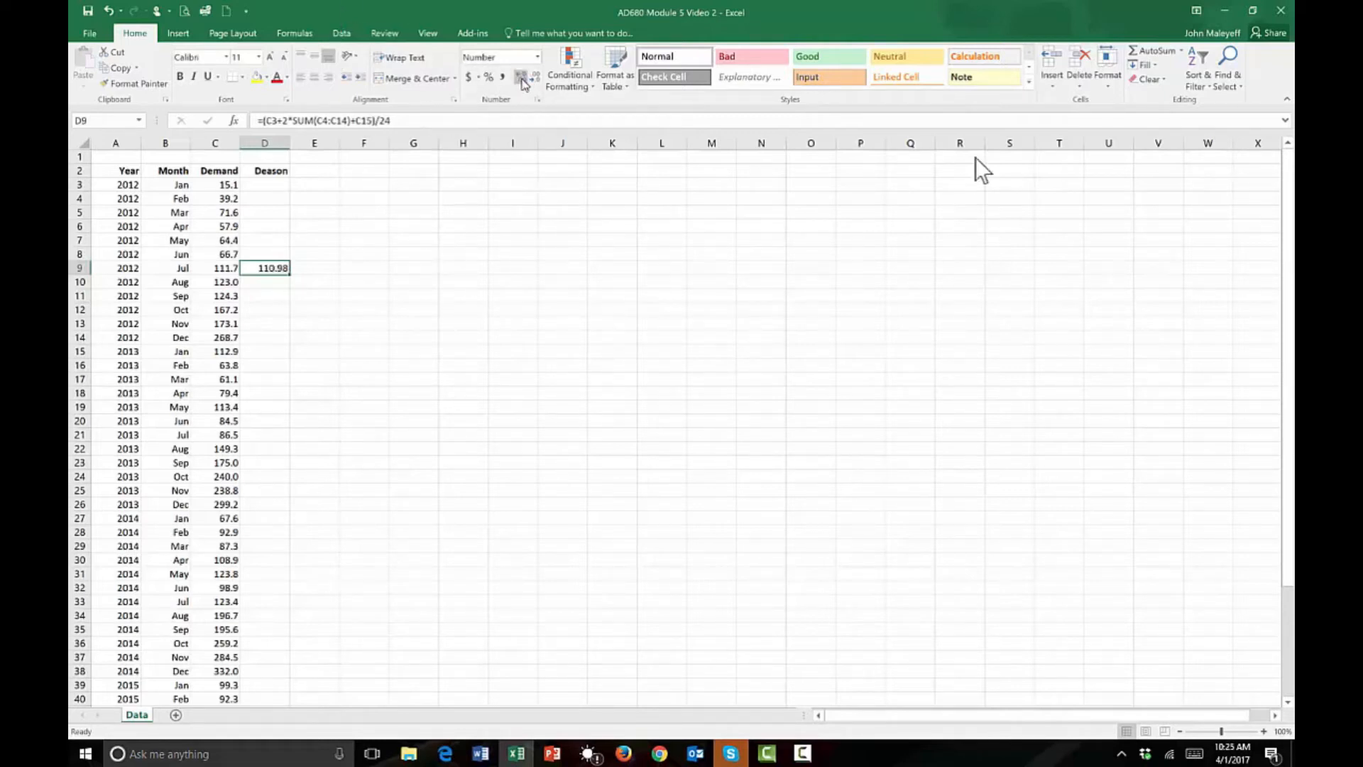
click(534, 77)
drag(293, 278, 284, 609)
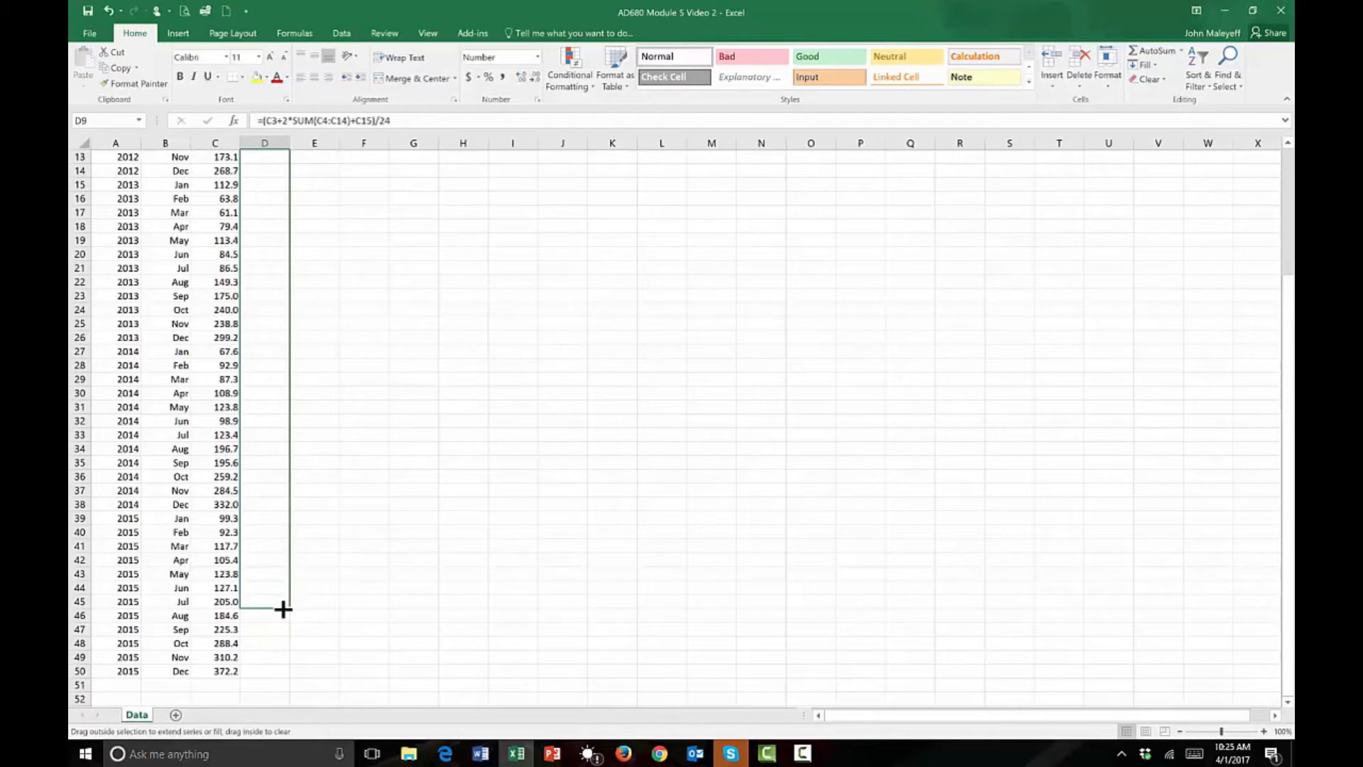
drag(284, 608, 281, 676)
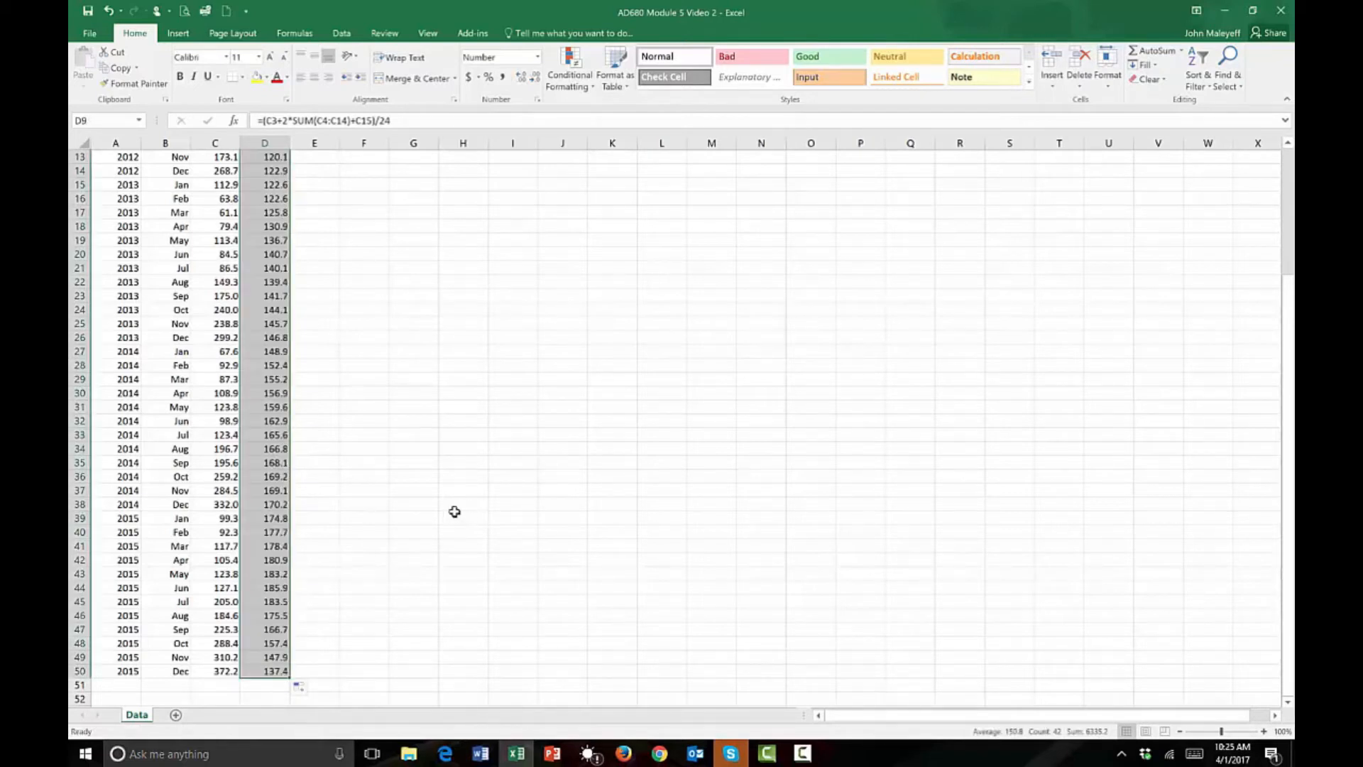
click(454, 513)
Examine which demand cells the formulas in D50, D42 and D44 reference to find the last month with a full averaging range.
scroll(351, 499, down, 1)
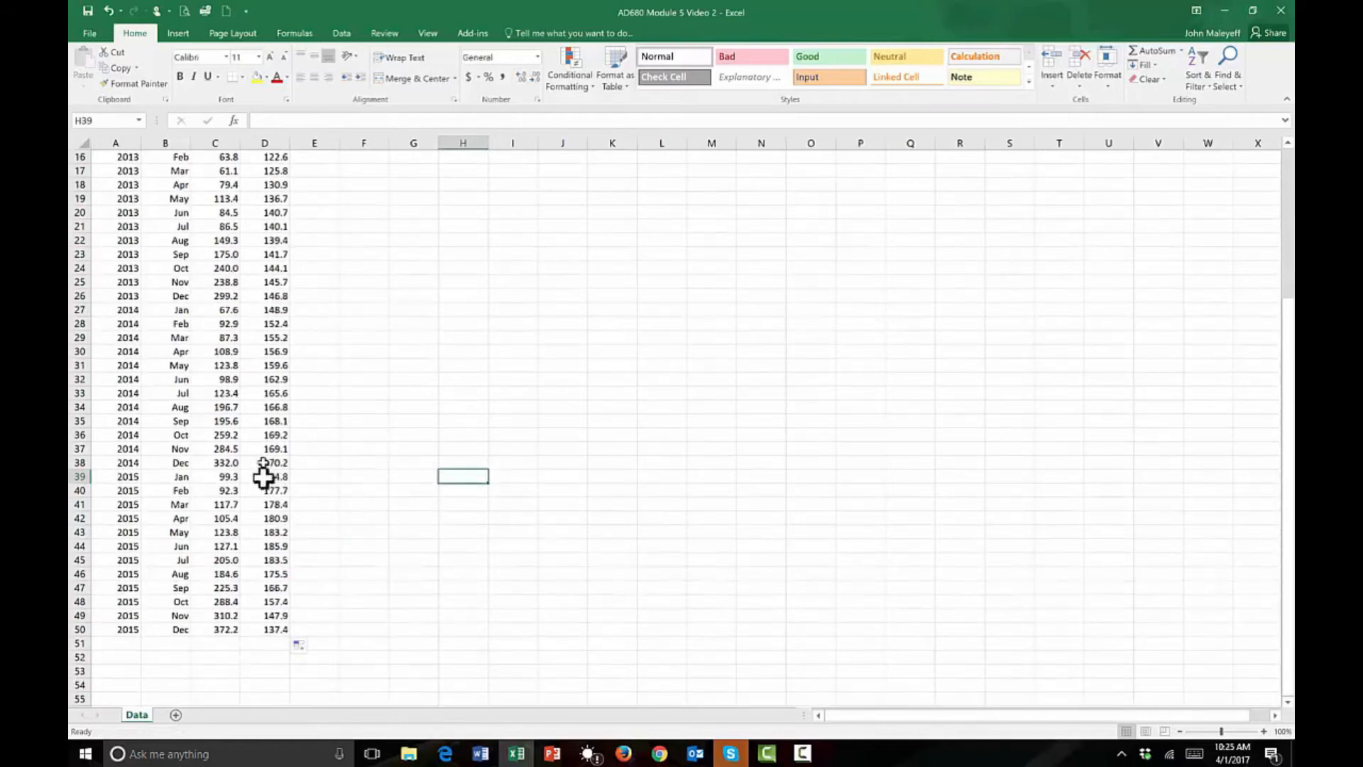
click(273, 631)
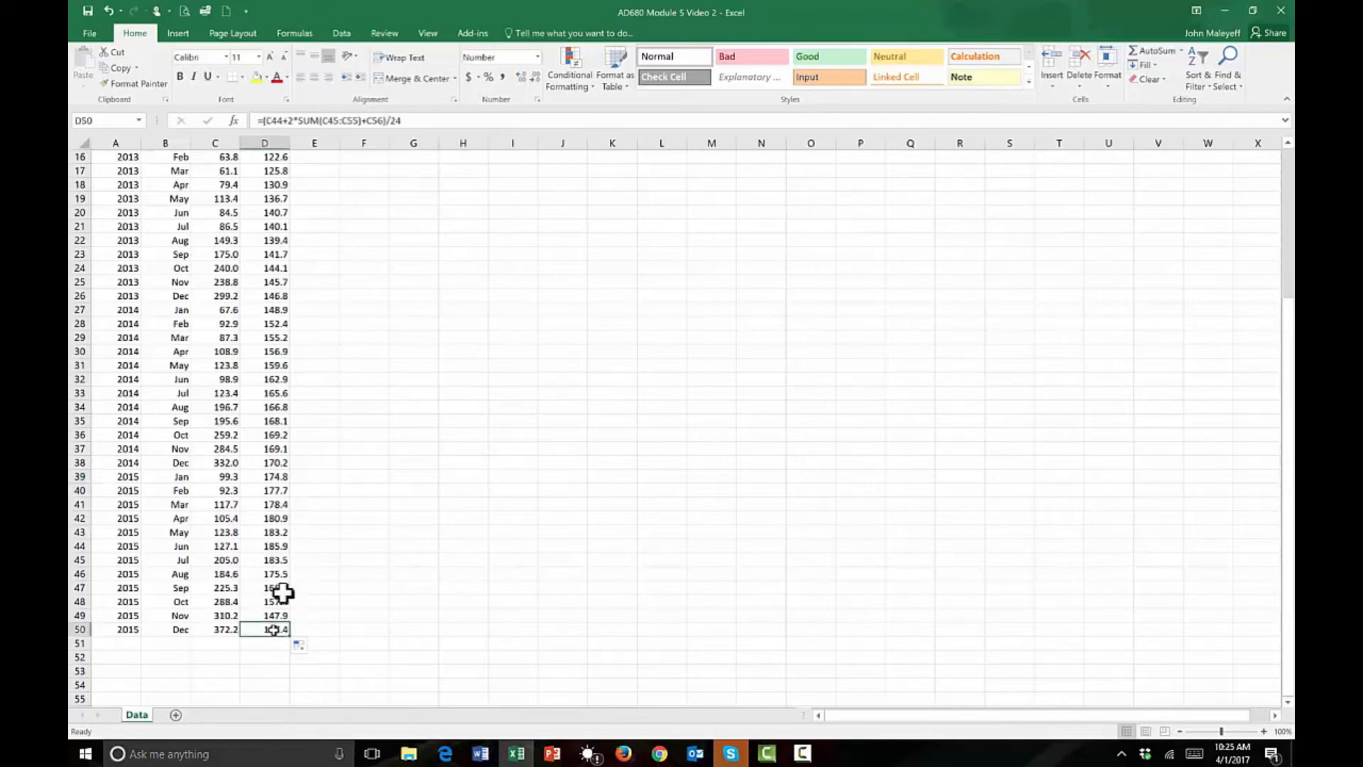
click(409, 120)
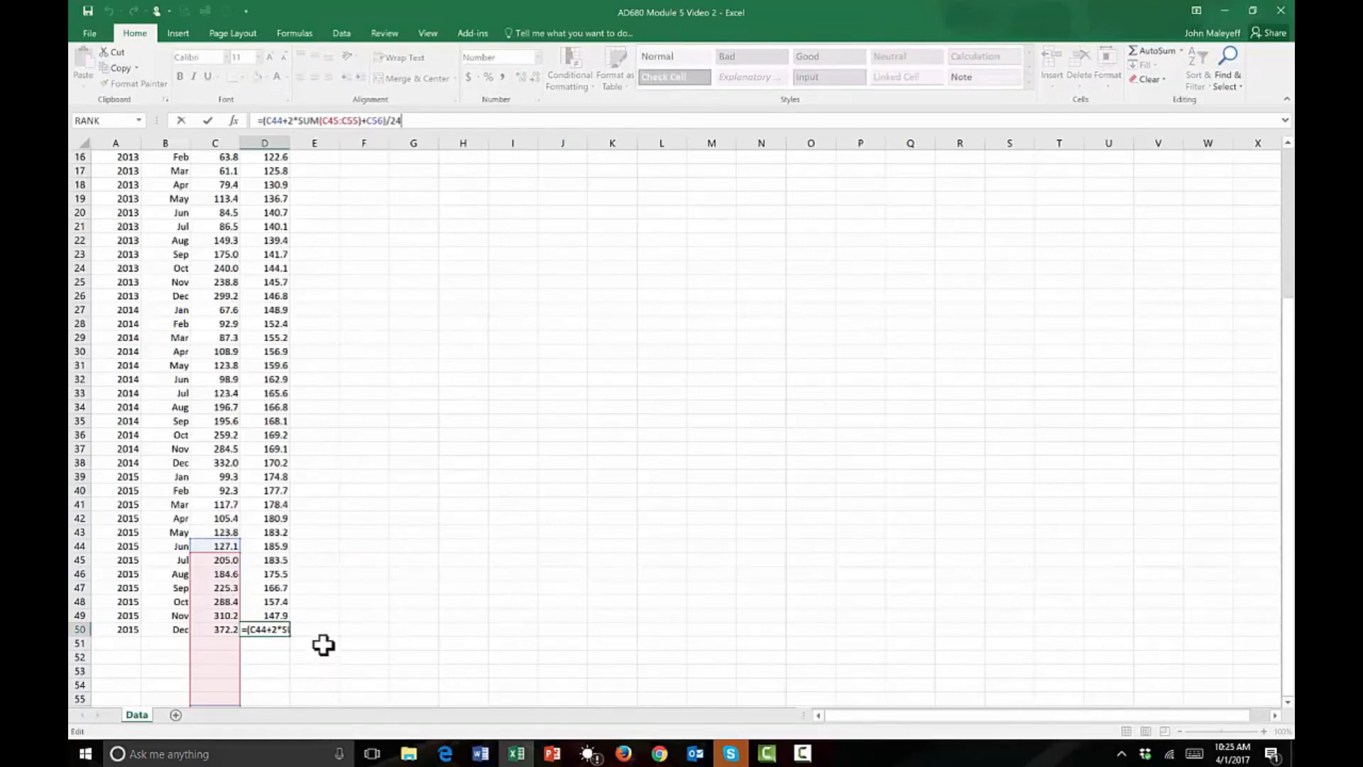
key(Escape)
click(269, 521)
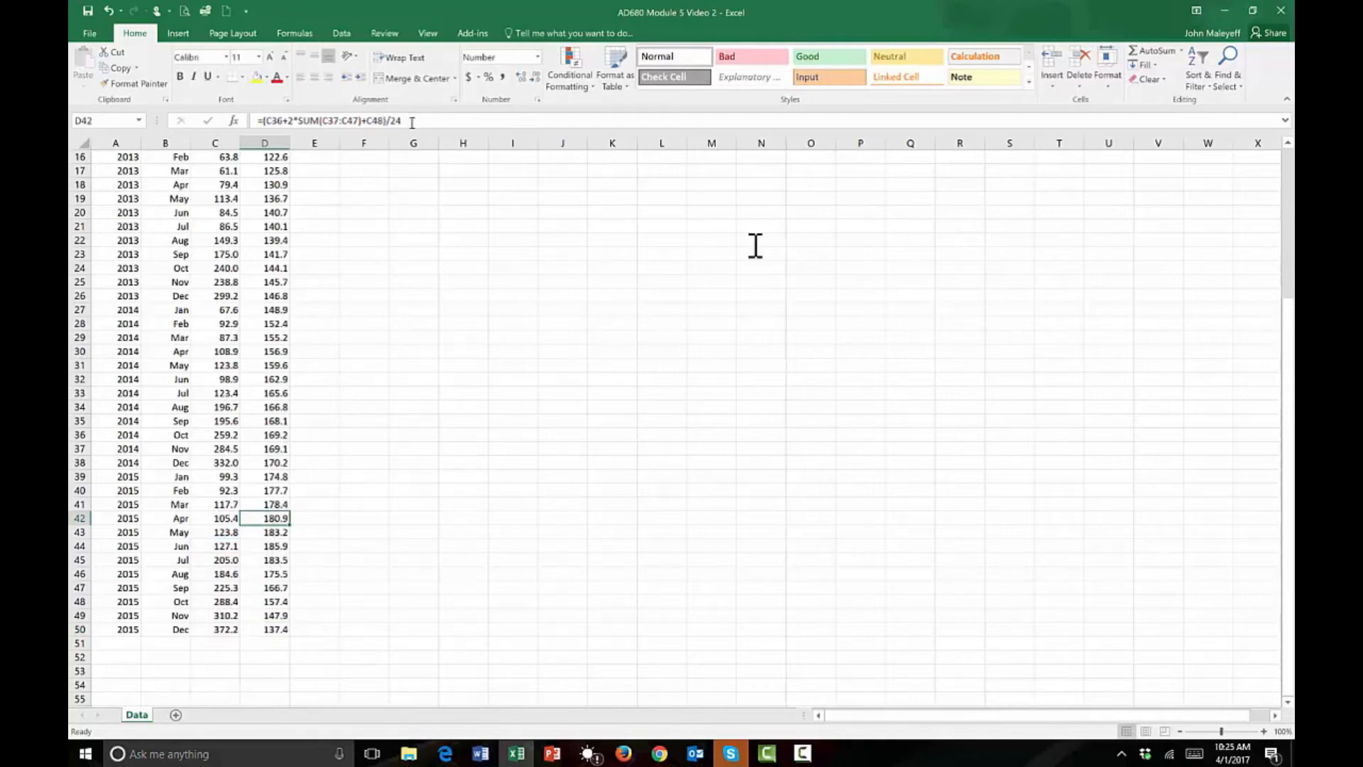
key(F2)
key(Escape)
click(267, 544)
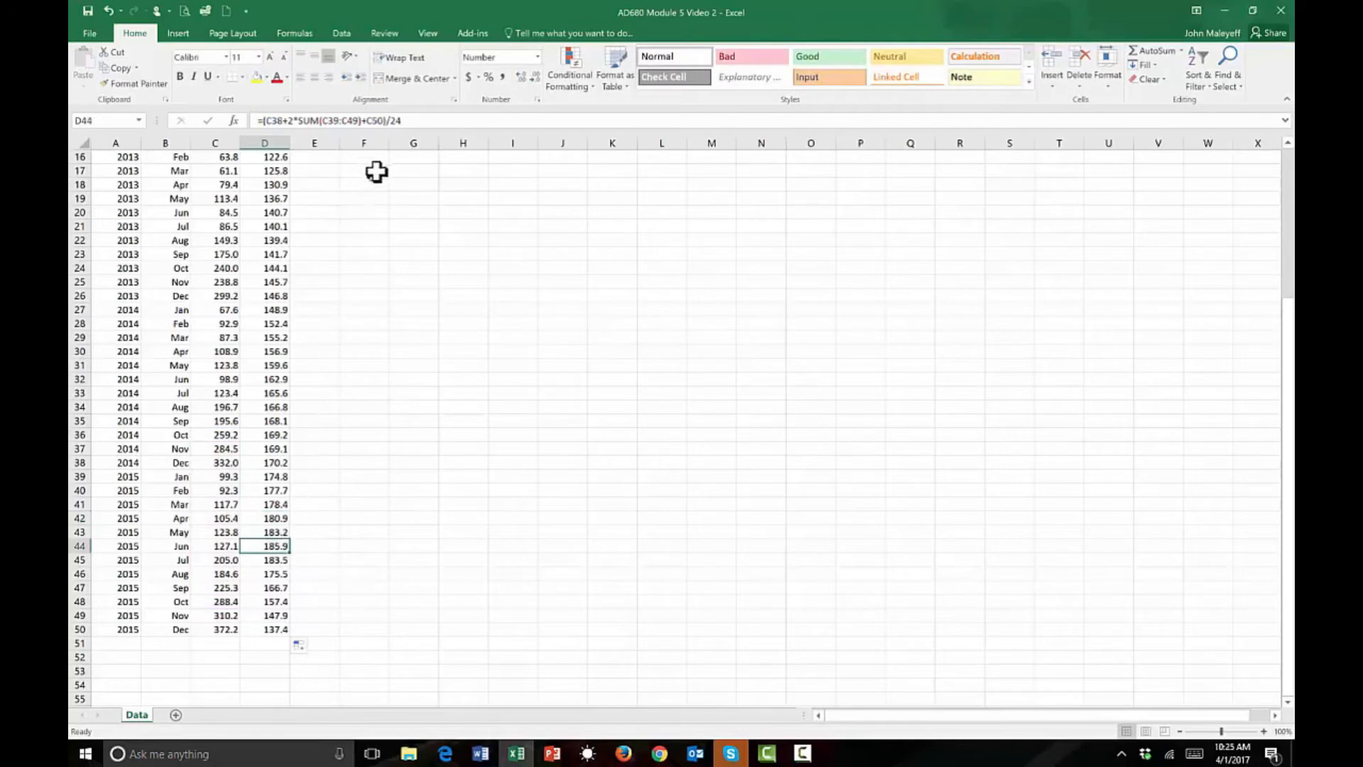
click(403, 120)
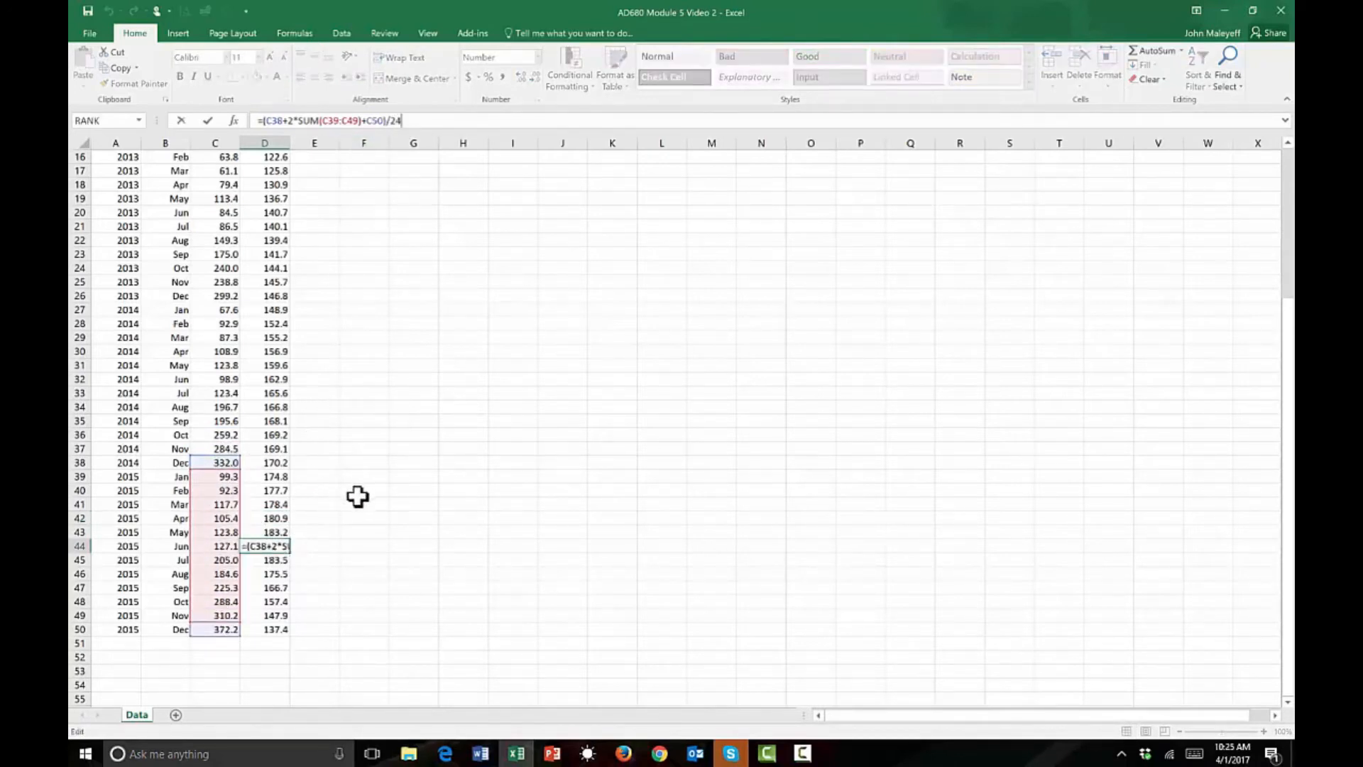
key(Escape)
Clear the deseasonalized values in D45:D50, July to December 2015.
drag(275, 560, 277, 629)
key(Delete)
key(BackSpace)
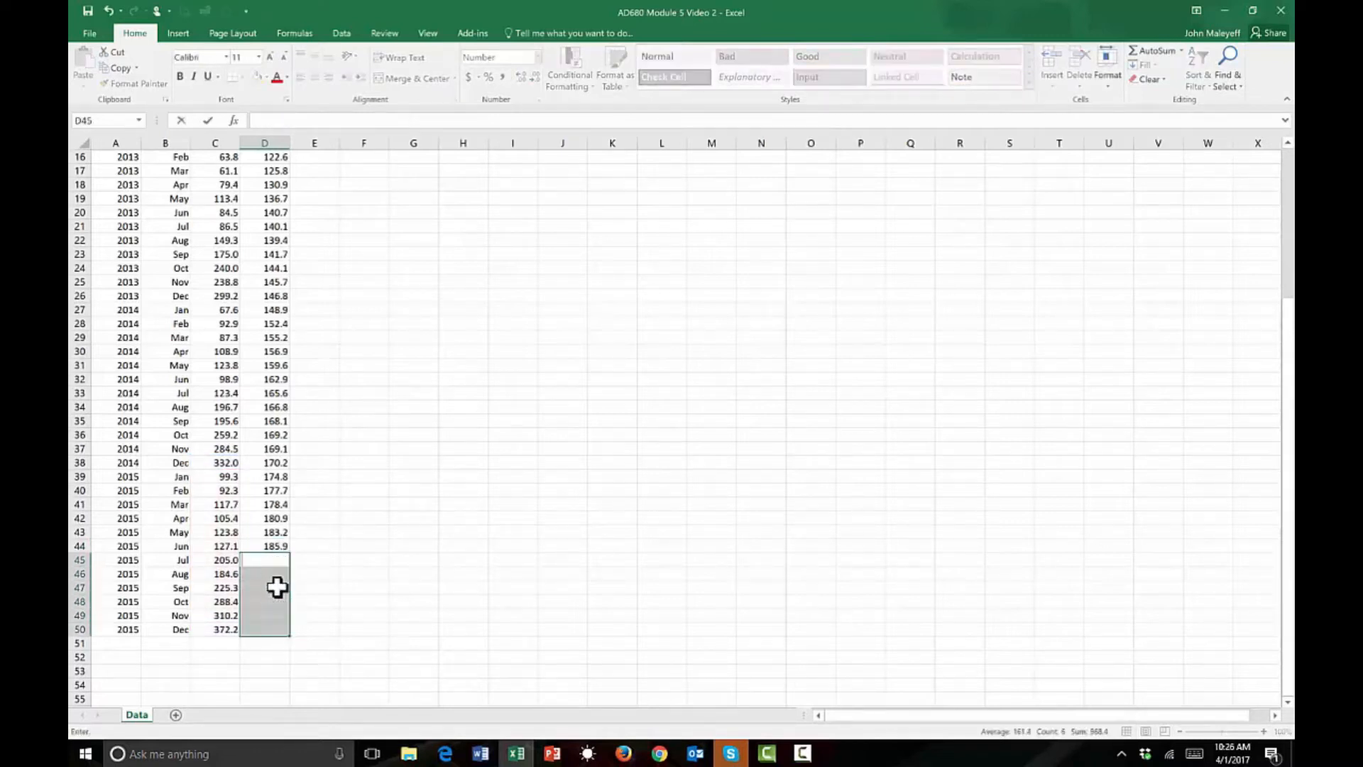
click(349, 573)
Insert a blank column before Demand and enter the heading Index in C2.
scroll(319, 430, up, 3)
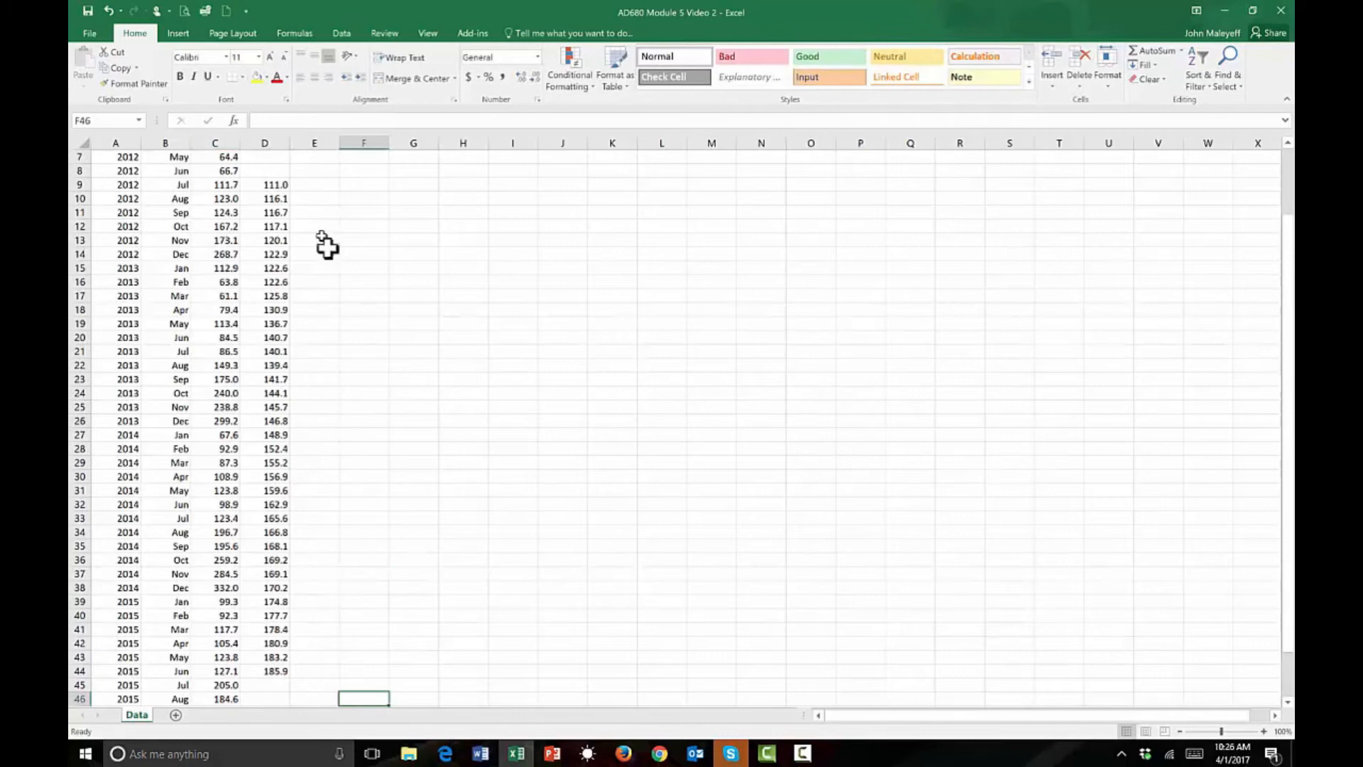
scroll(325, 247, up, 2)
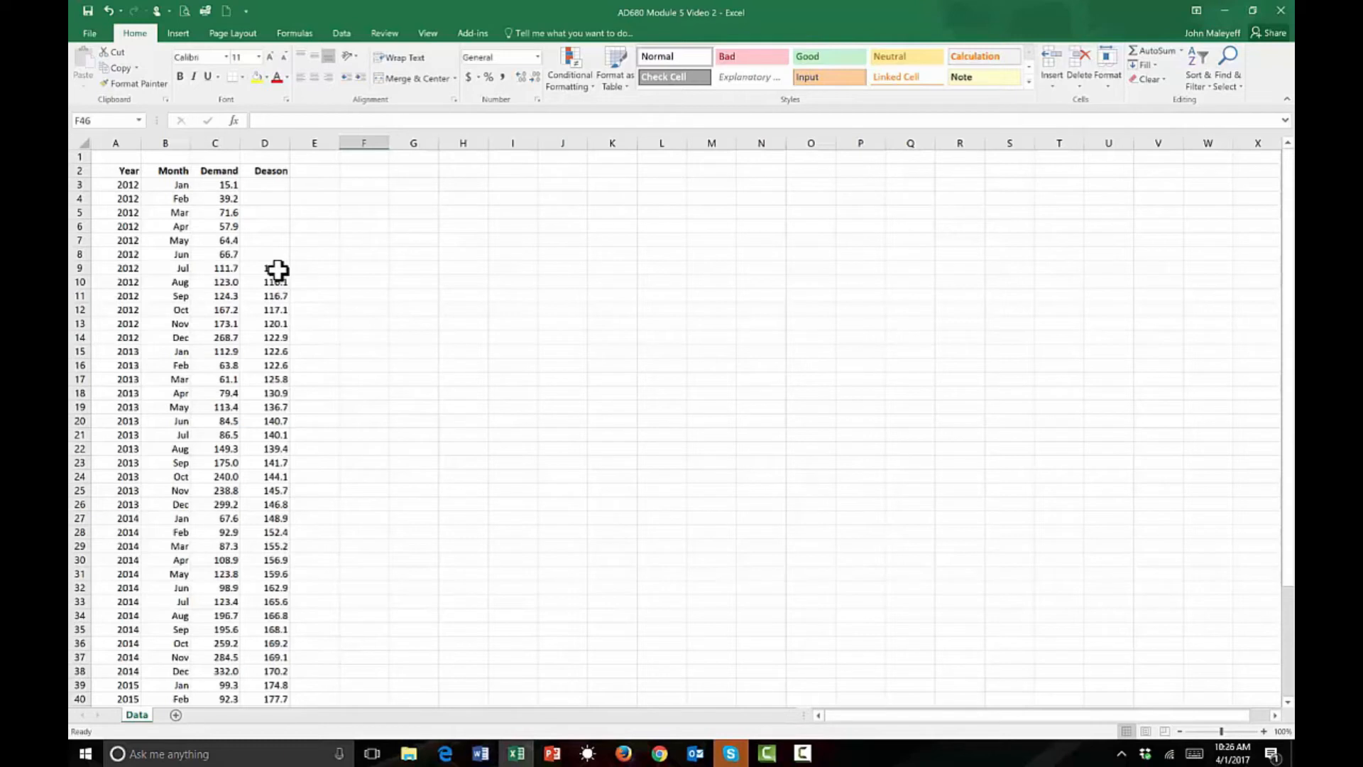
click(223, 133)
right_click(226, 174)
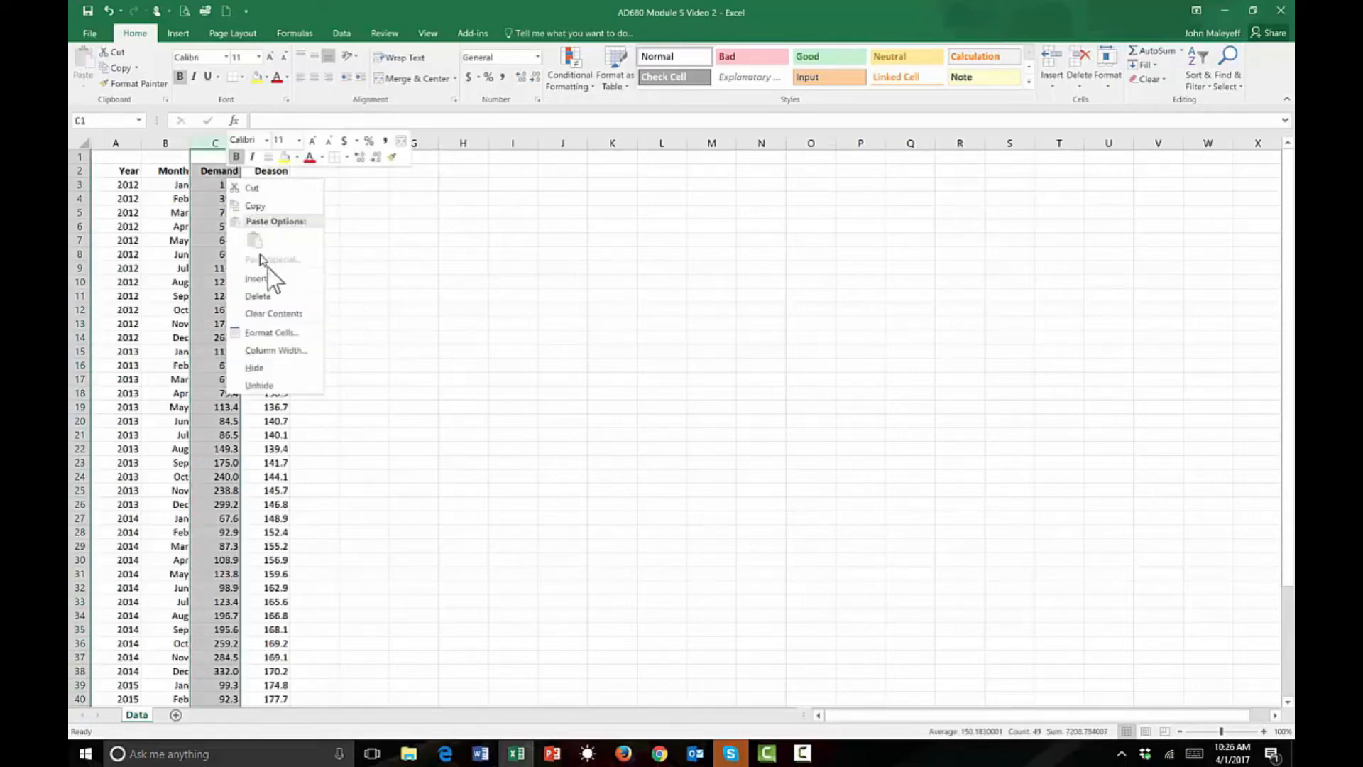
key(Escape)
click(220, 169)
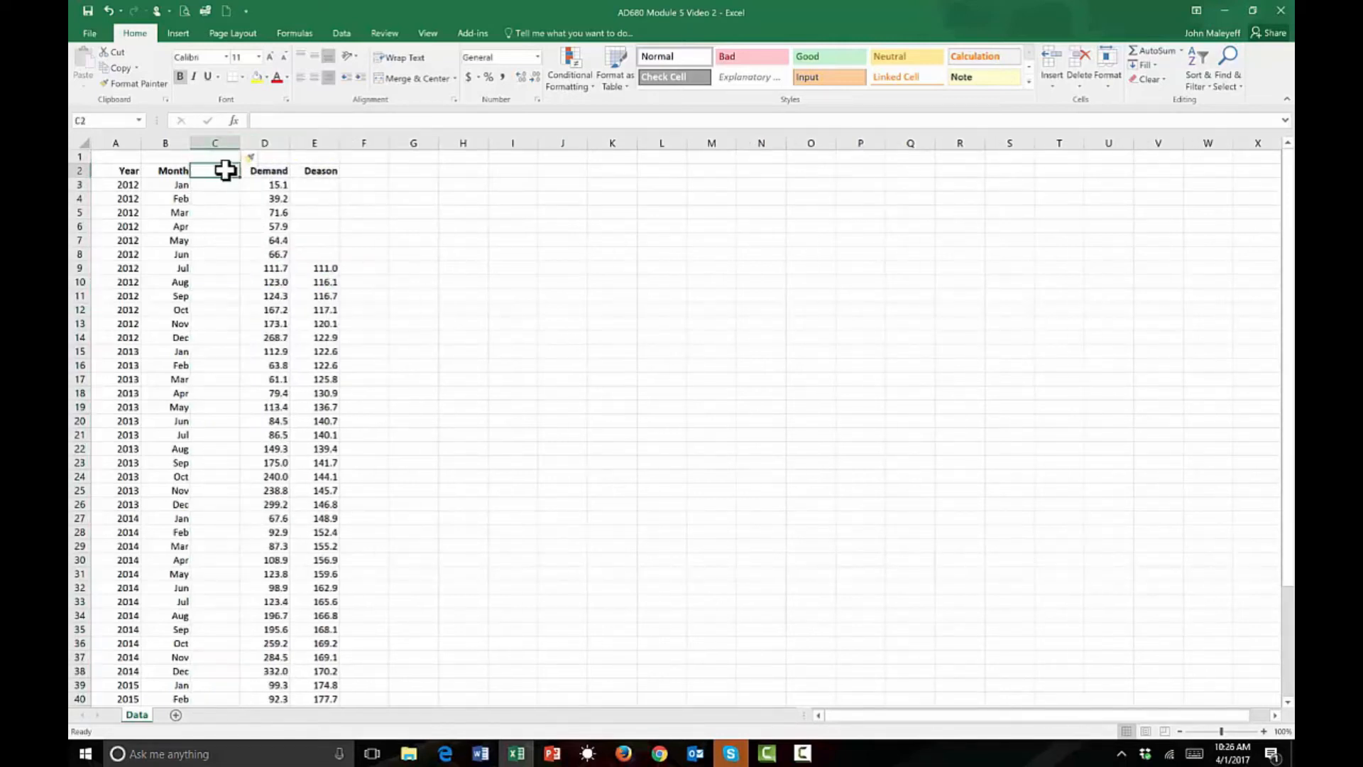
text(t)
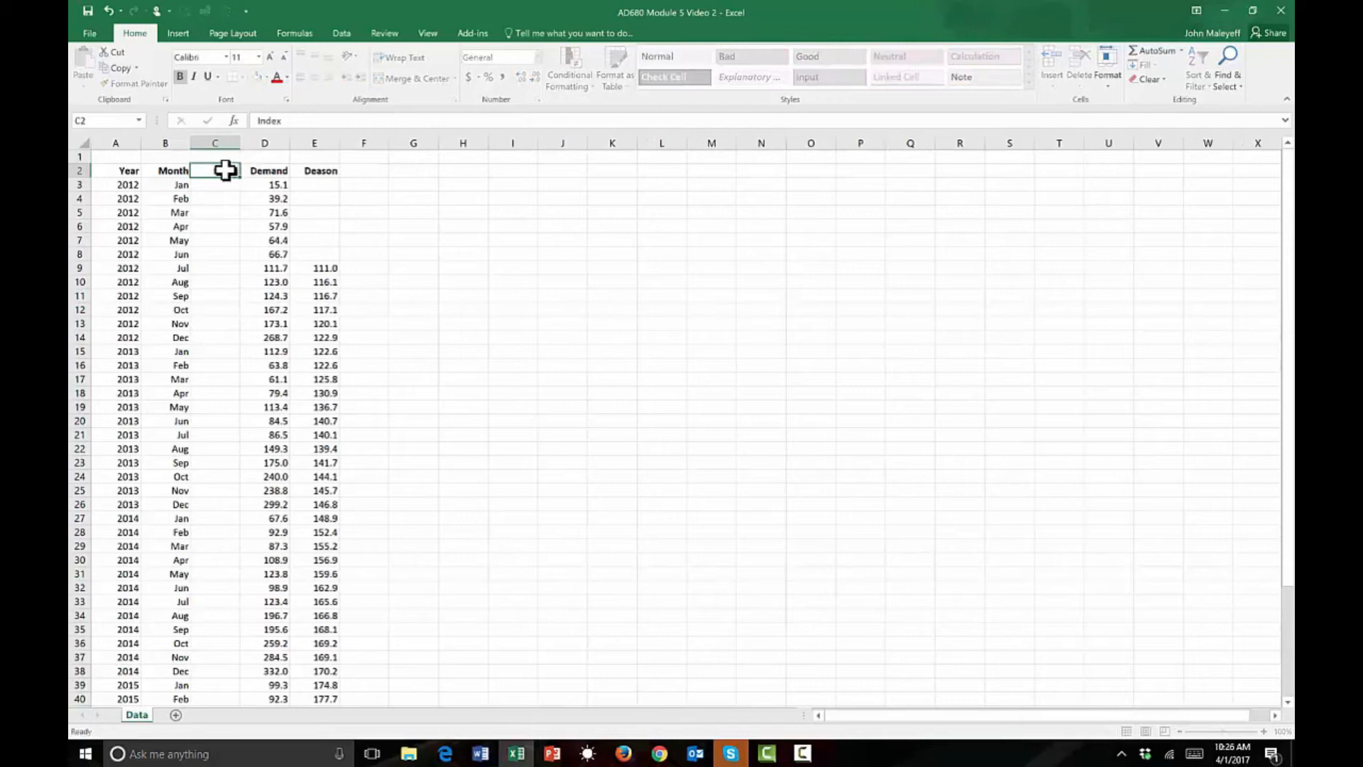
key(Return)
Enter 1 in C3 and 2 in C4 as the first two index values.
text(1)
key(Return)
text(2)
key(Return)
Format C3:C4 as Number with no decimal places.
click(230, 183)
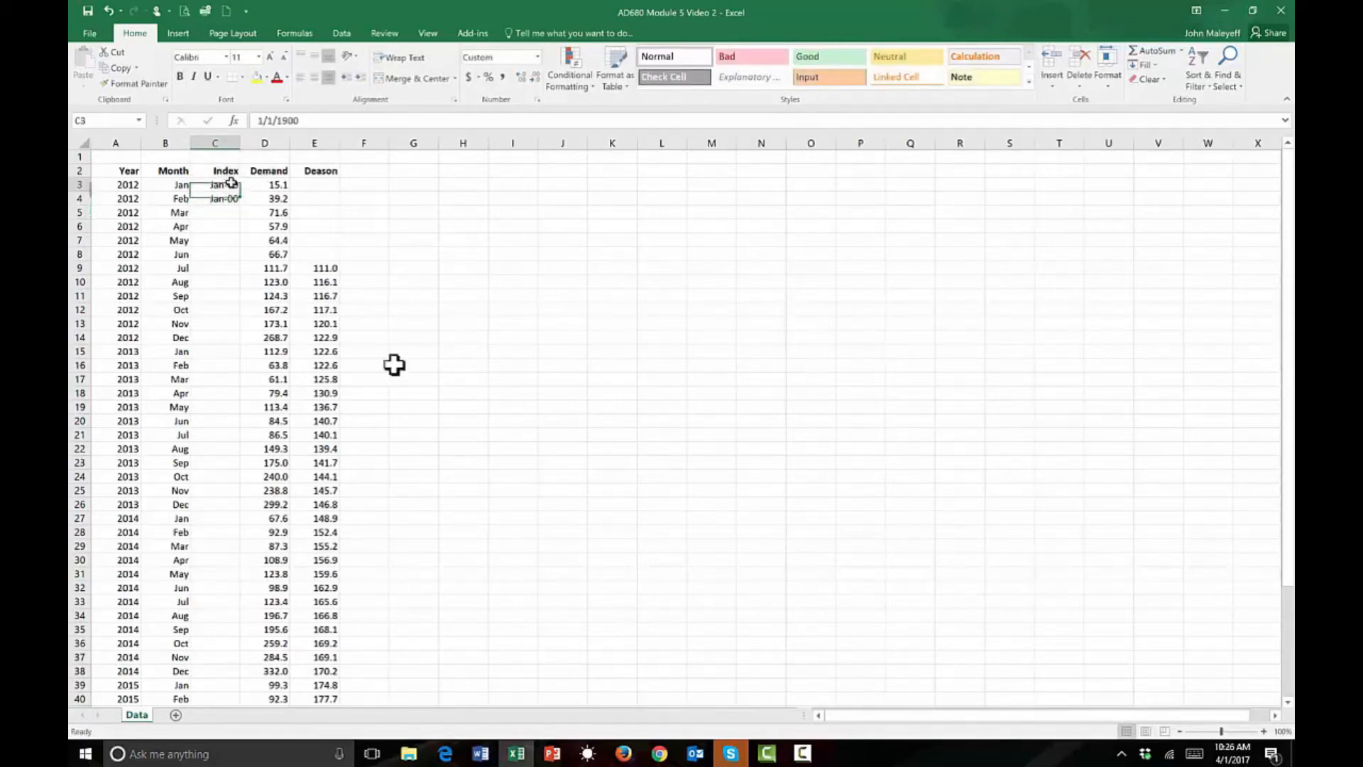
drag(213, 183, 216, 200)
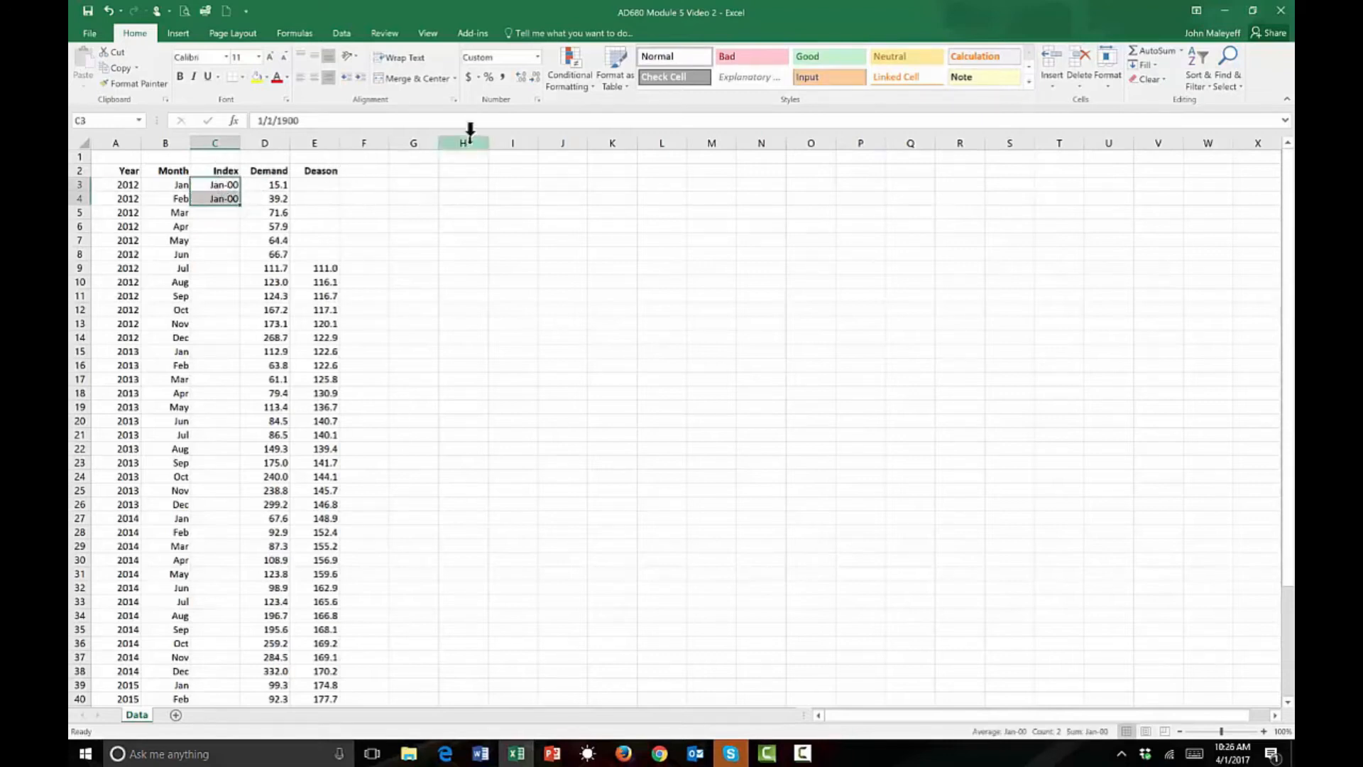
click(537, 57)
click(525, 112)
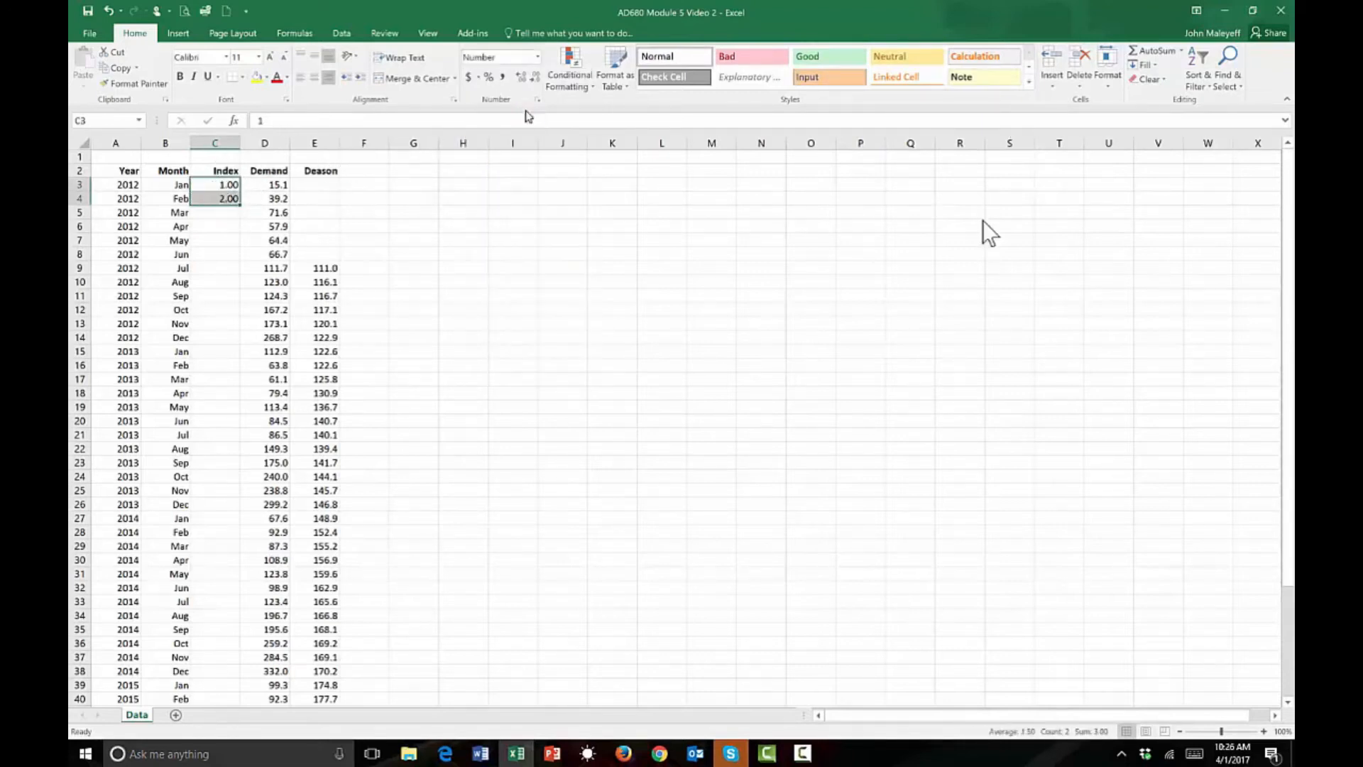
click(534, 77)
click(534, 77)
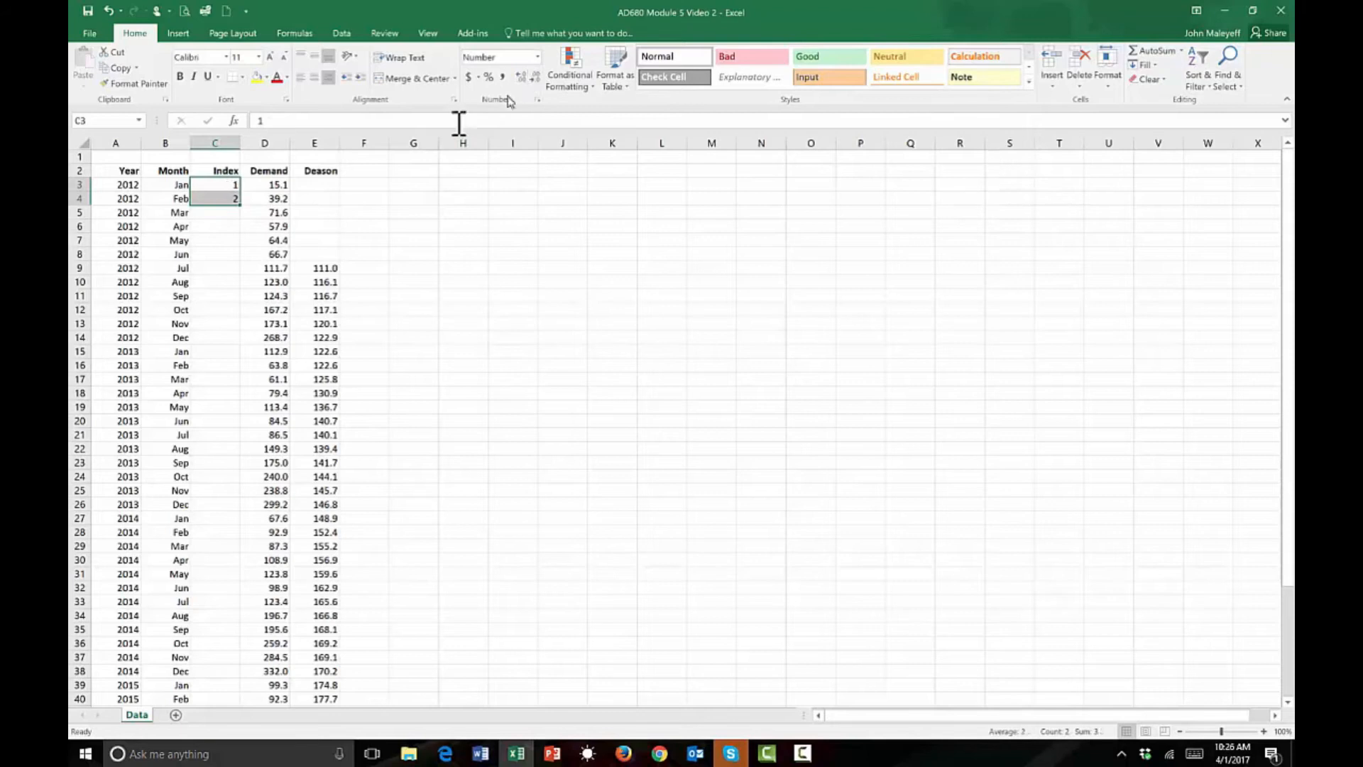
Extend the index series from C3:C4 down to the last data row, C50.
double_click(239, 205)
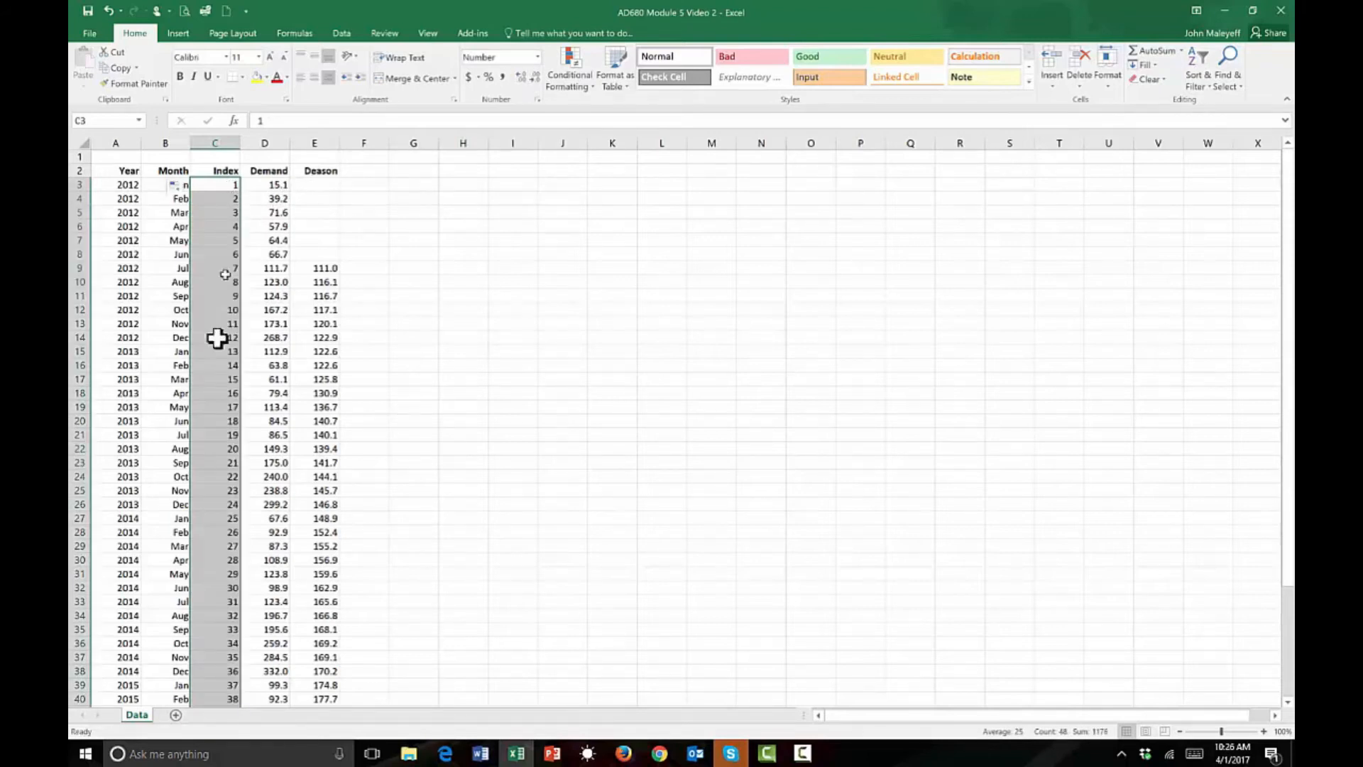
scroll(391, 511, down, 4)
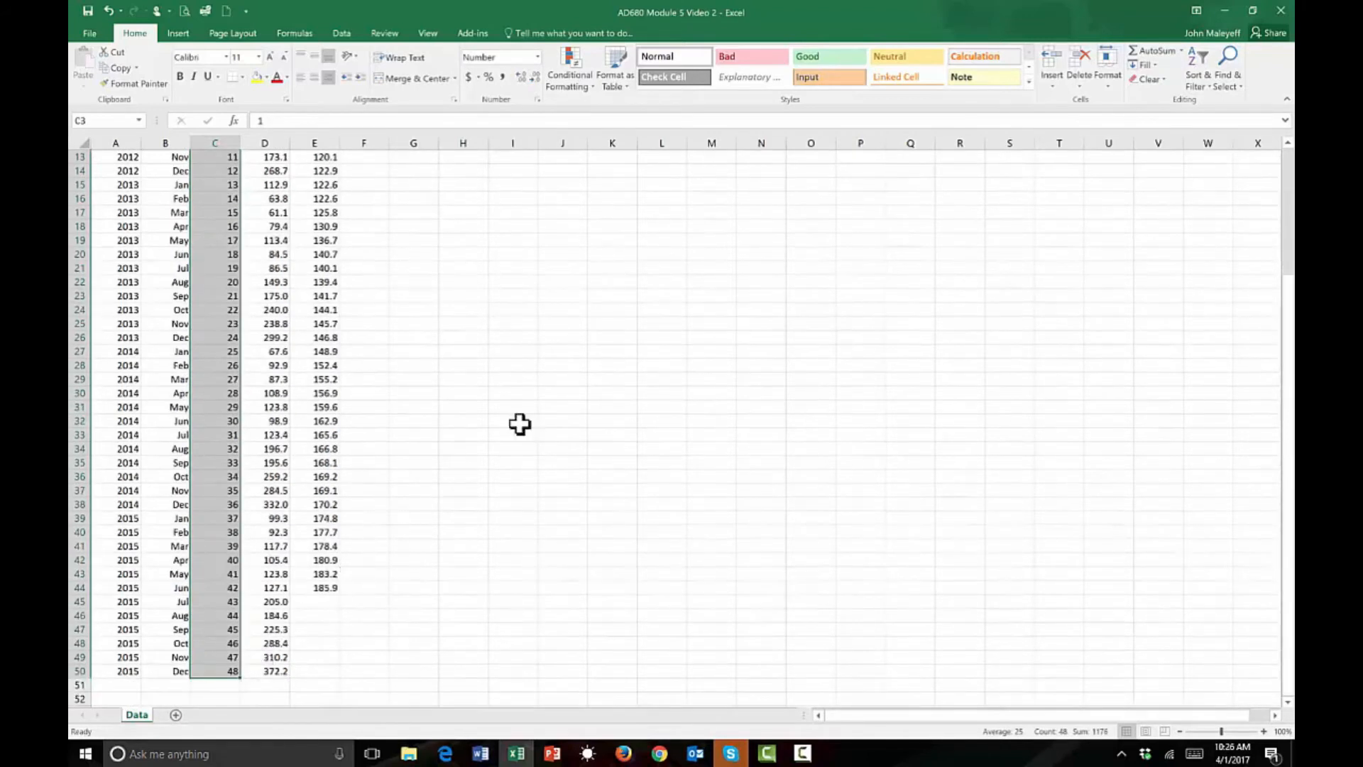
scroll(504, 424, up, 4)
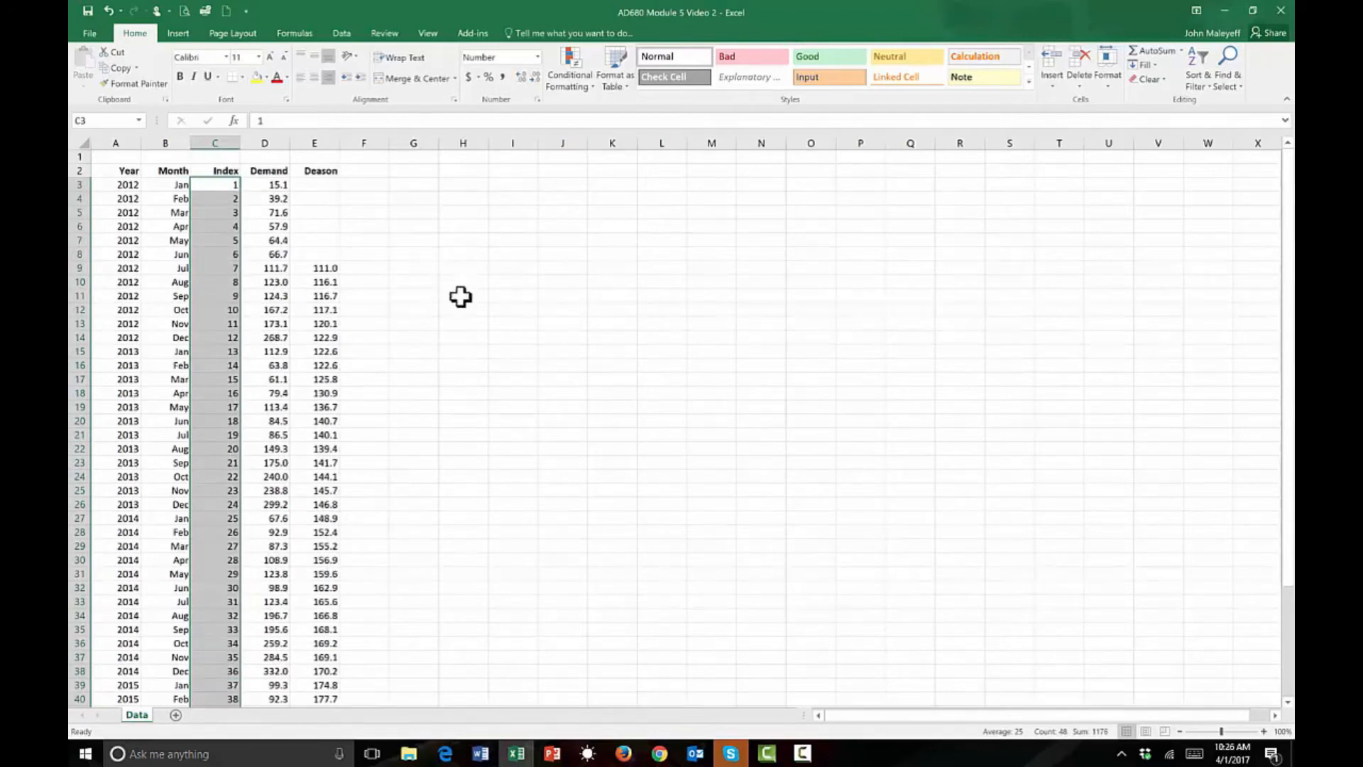
click(420, 309)
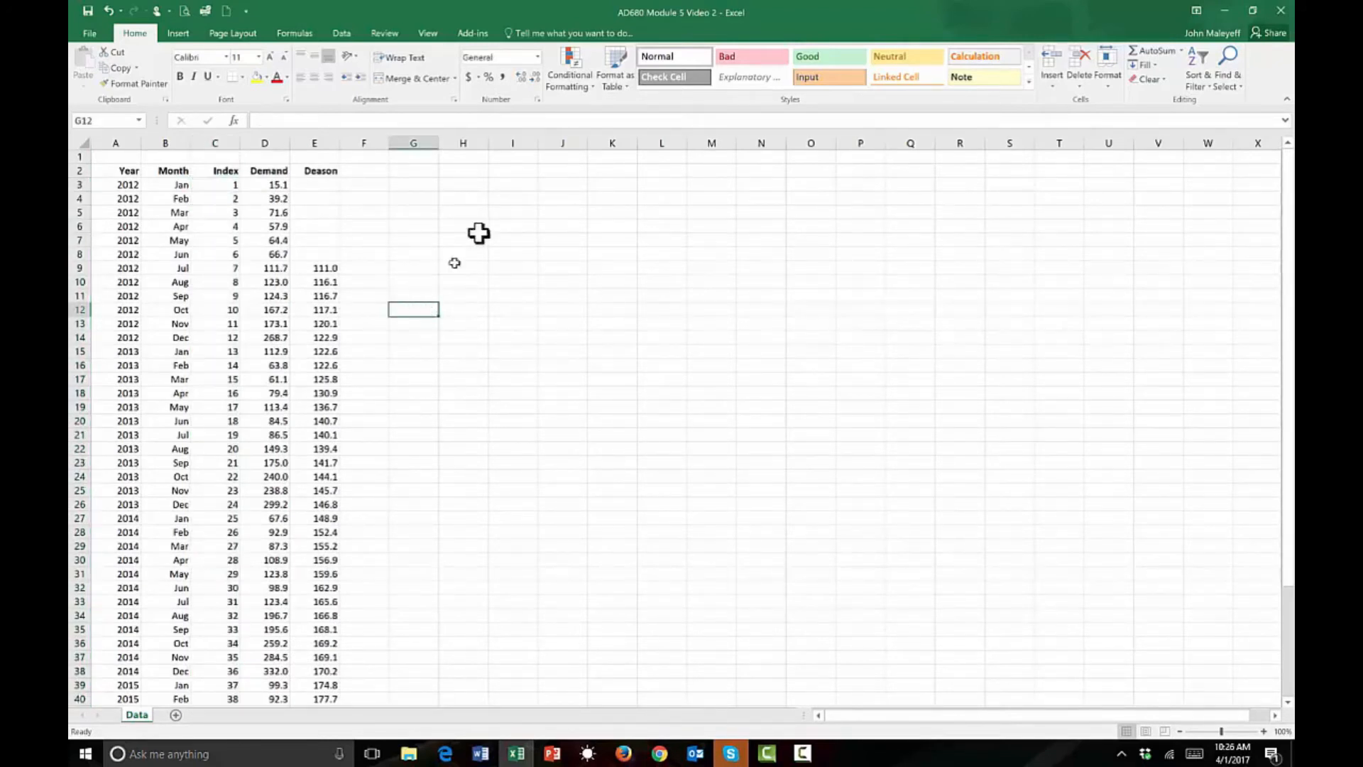
Start a Regression analysis and set its Input Y Range to the deseasonalized values E9:E44.
click(344, 34)
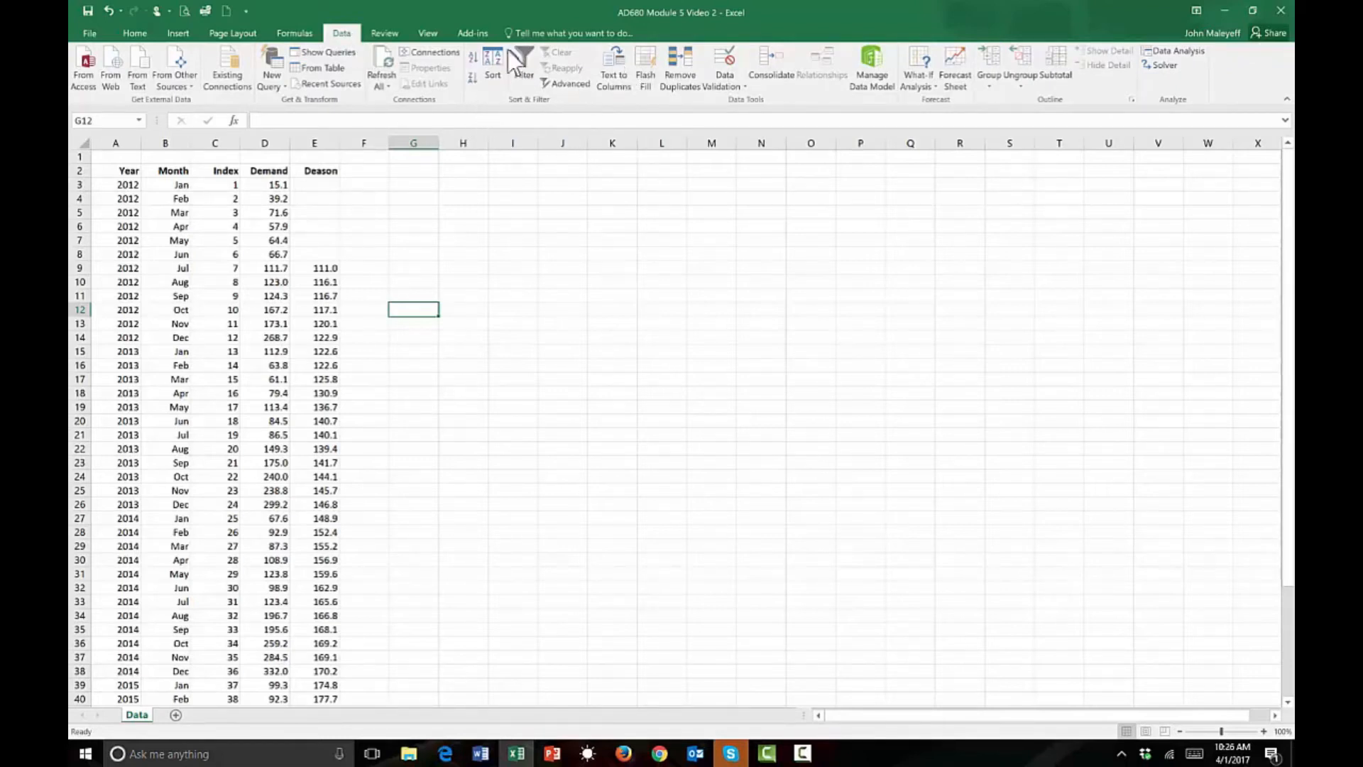
click(1186, 50)
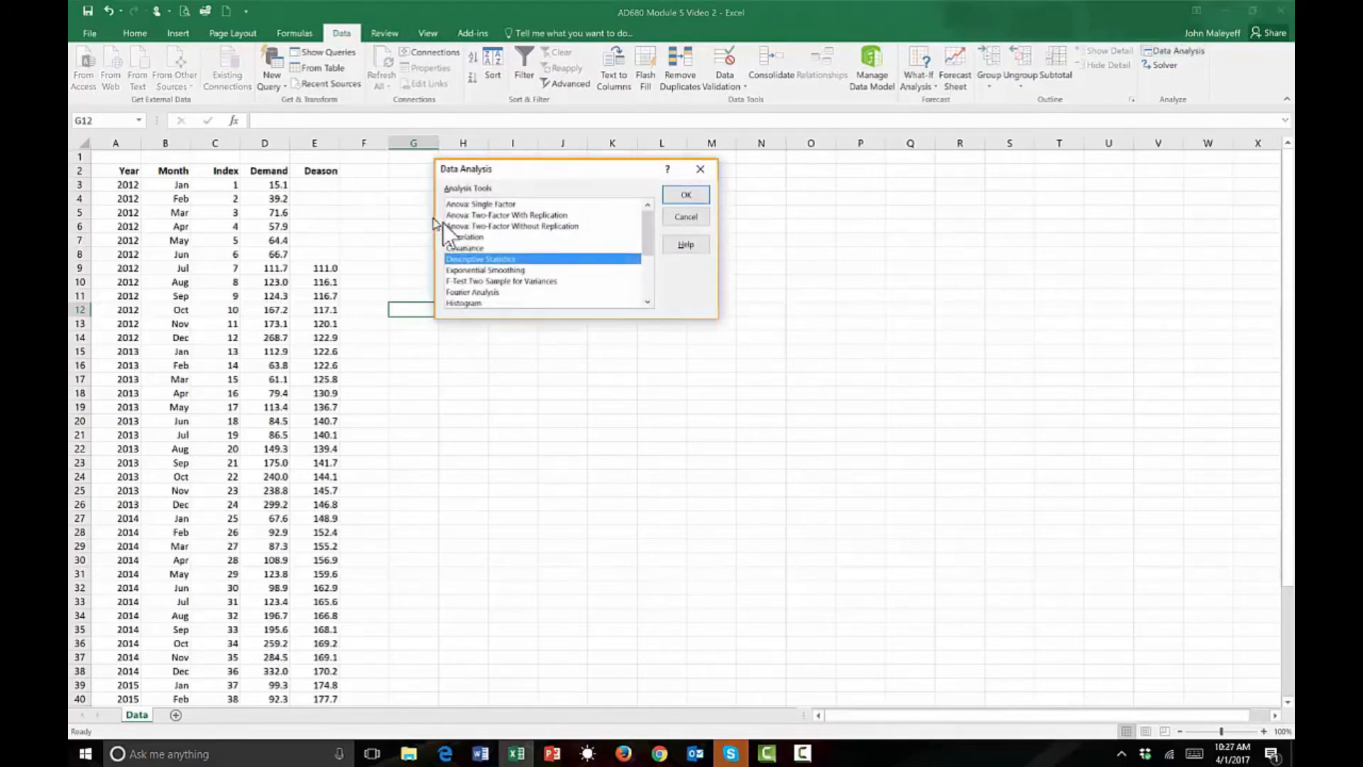
click(647, 290)
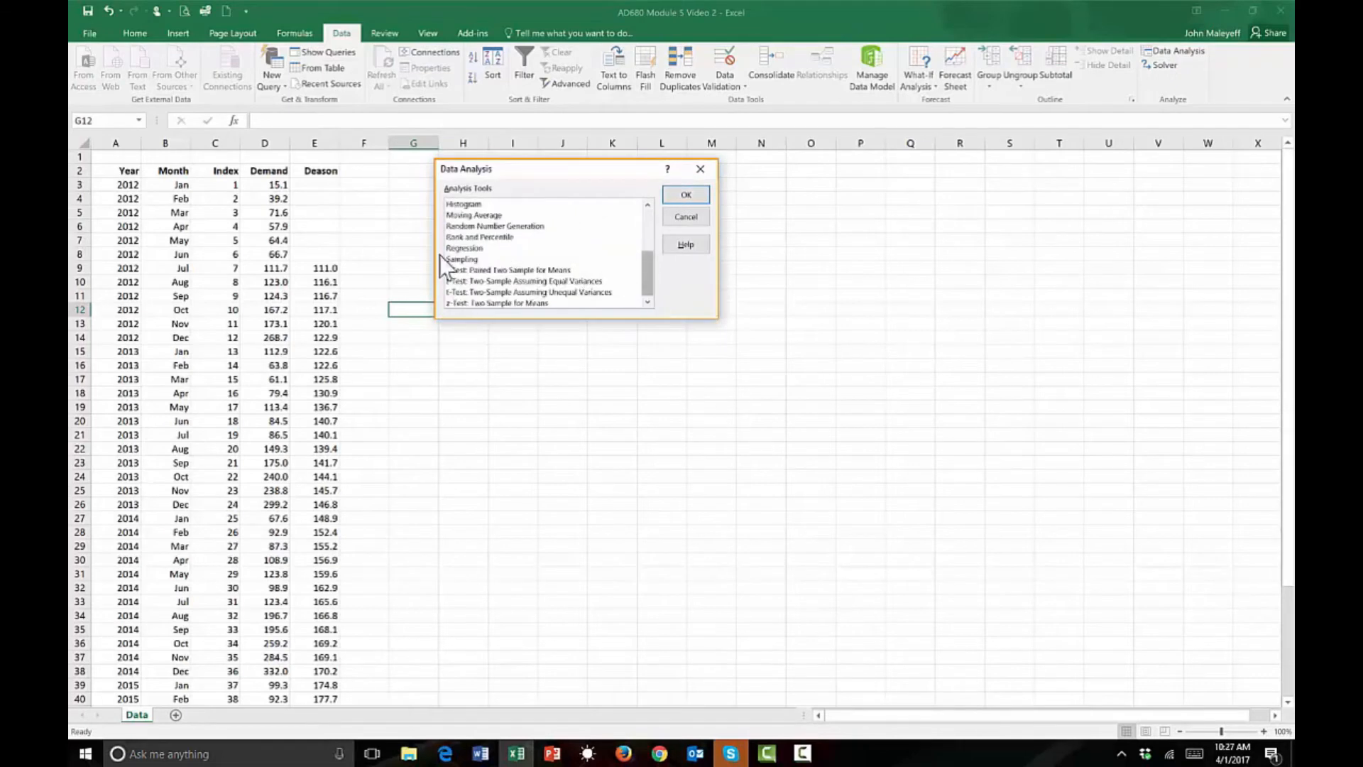
click(465, 248)
click(687, 195)
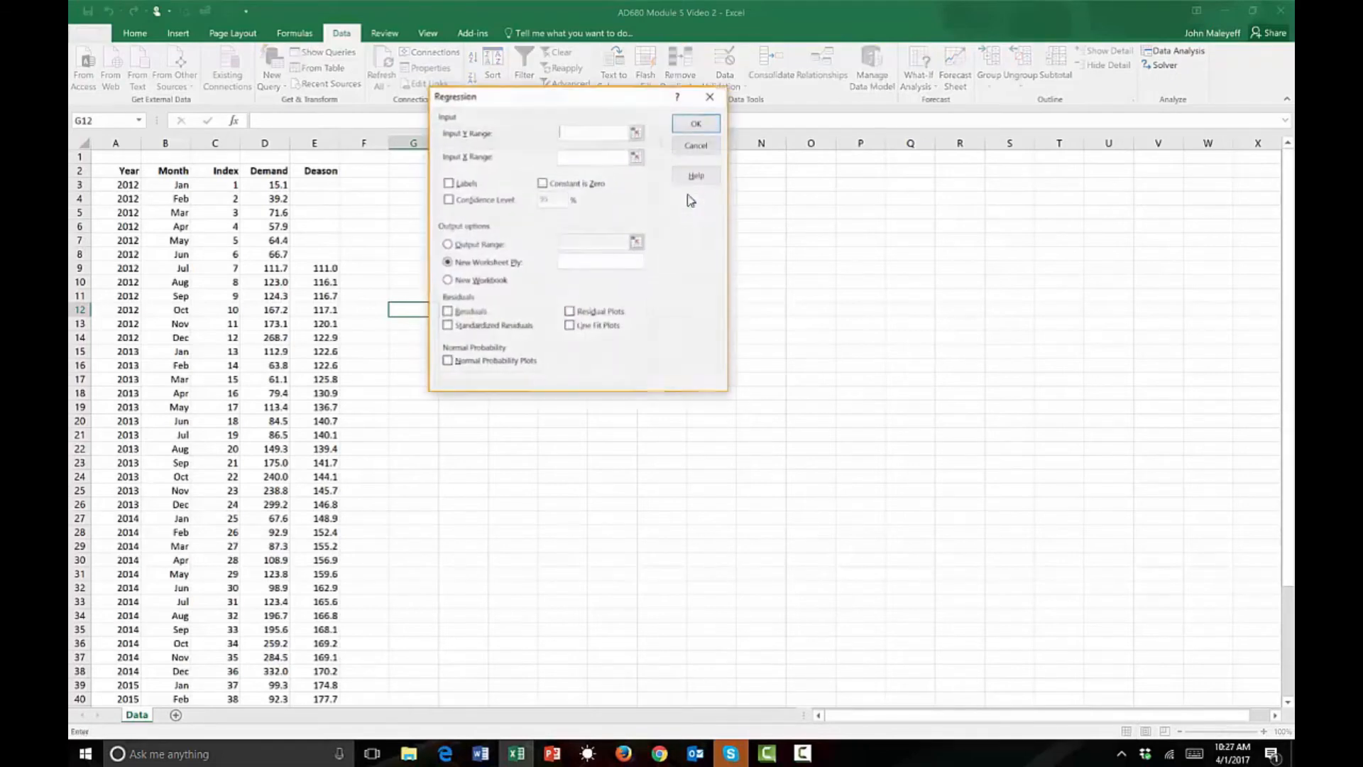
drag(578, 96, 1004, 188)
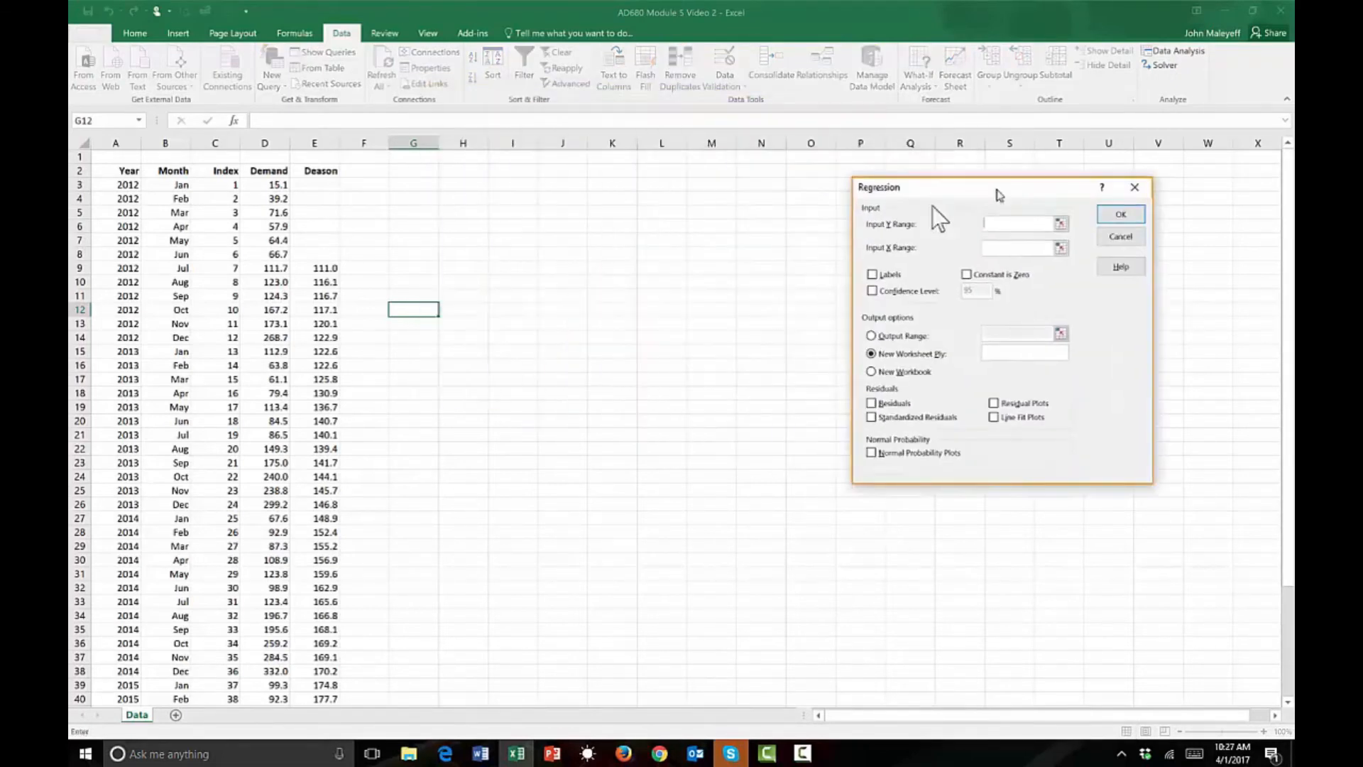
click(328, 271)
drag(328, 271, 320, 627)
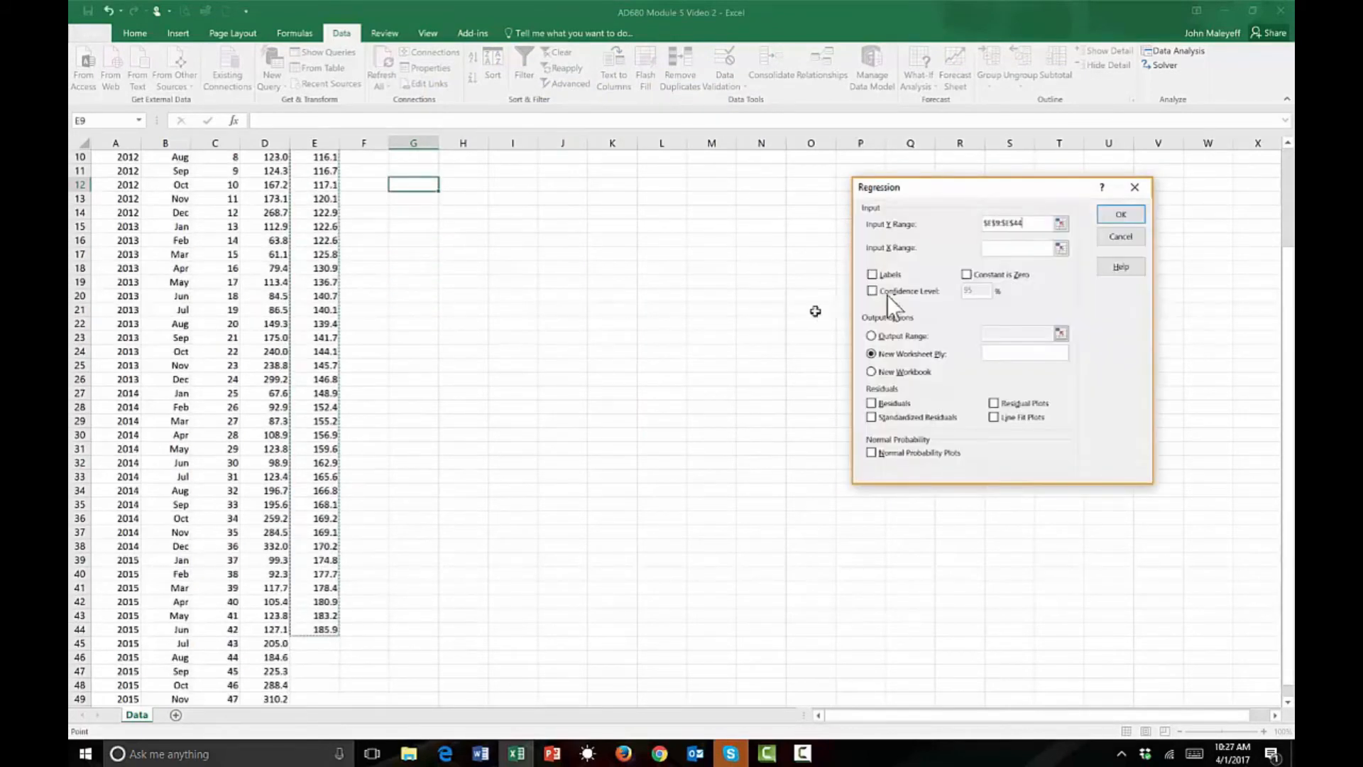
Set the regression's Input X Range to the index values C9:C44, leaving Labels off.
click(1017, 249)
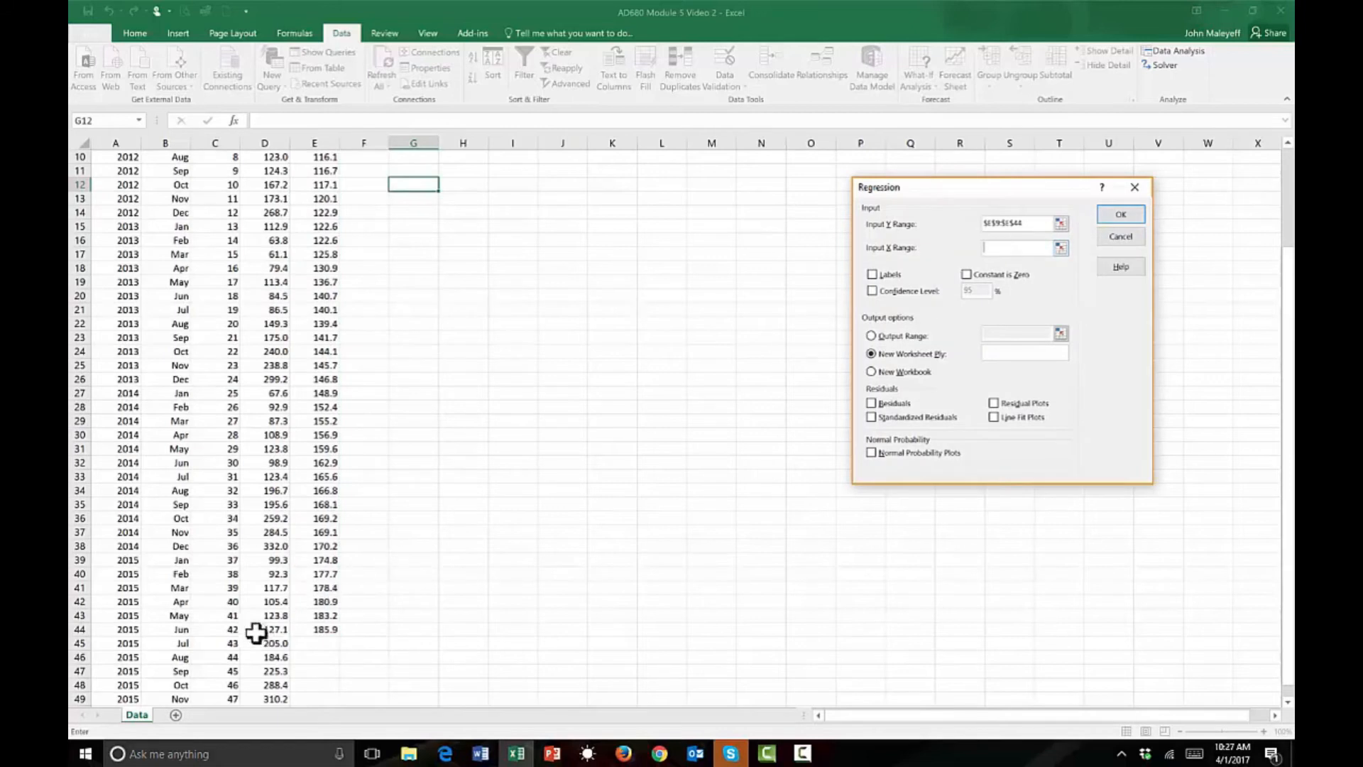
drag(215, 631, 223, 202)
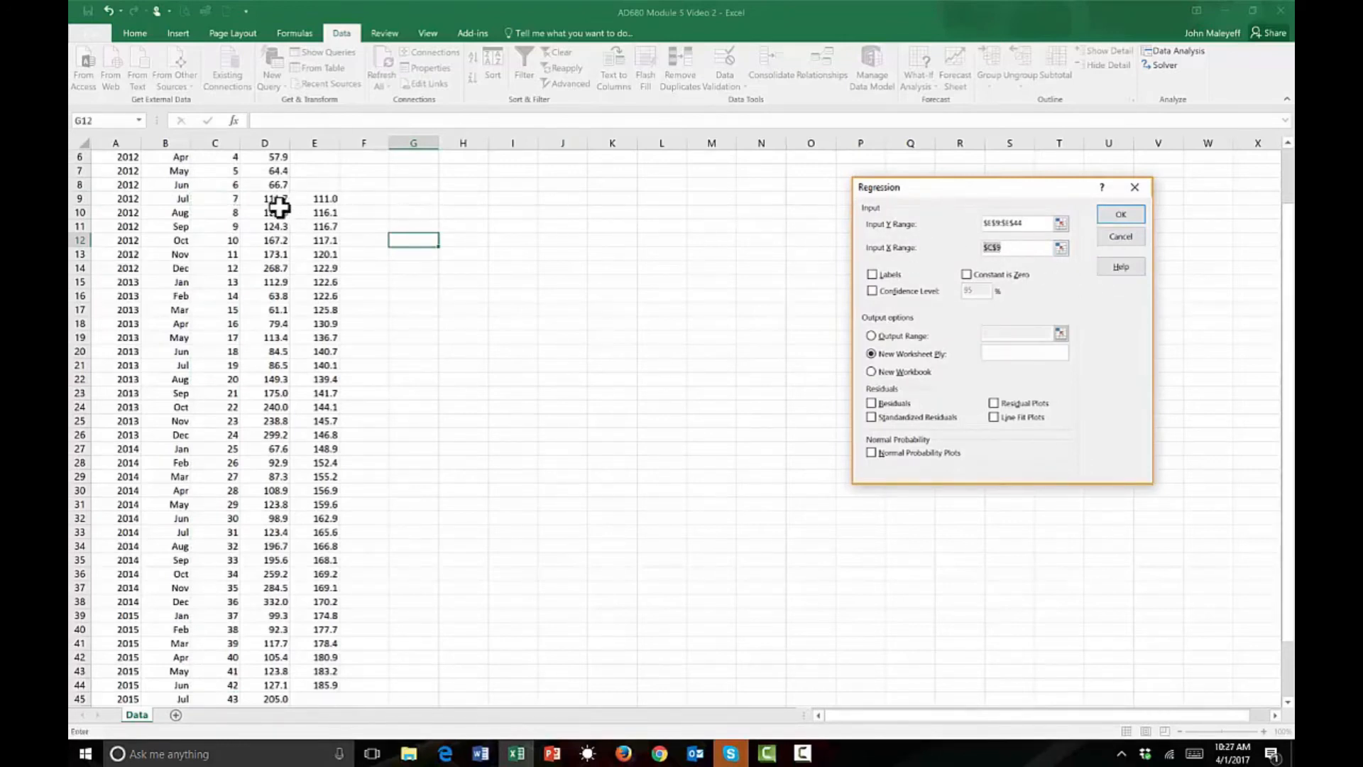
drag(238, 200, 234, 682)
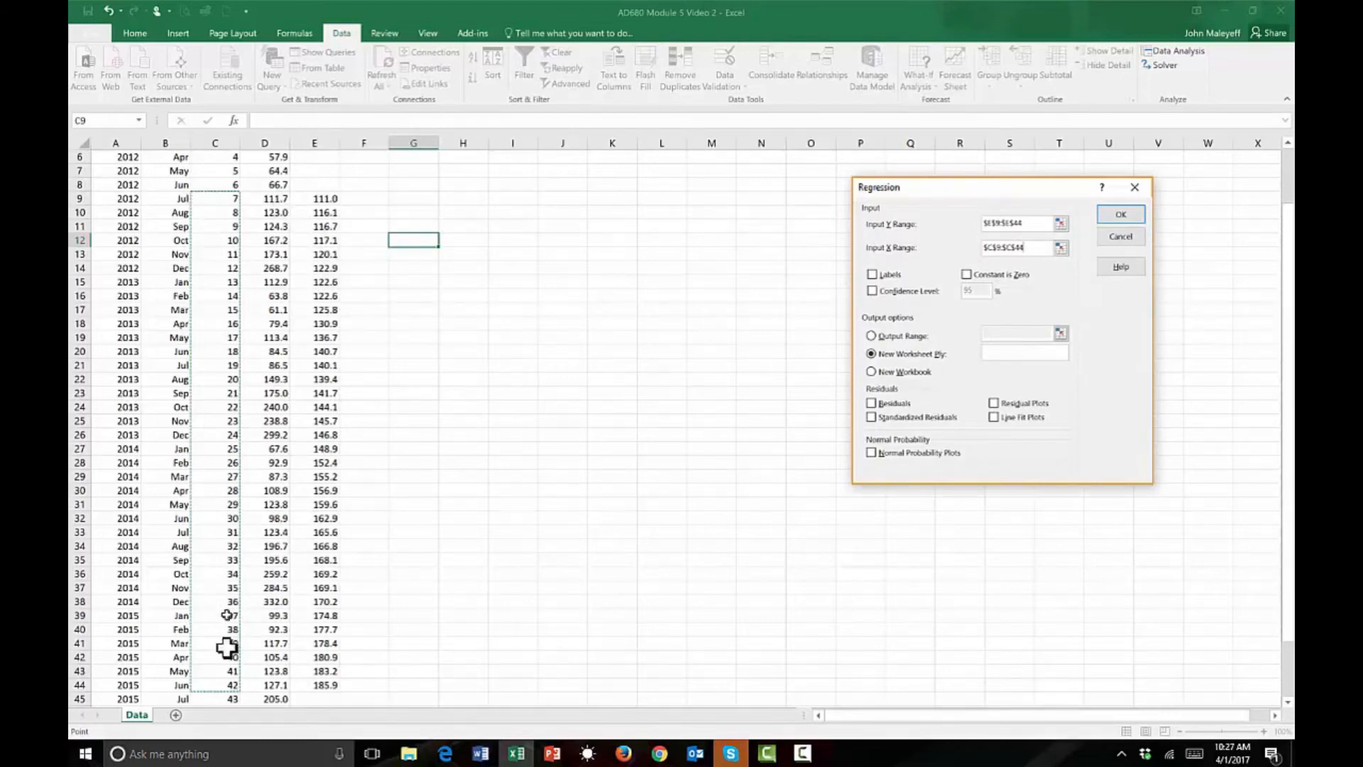
click(872, 282)
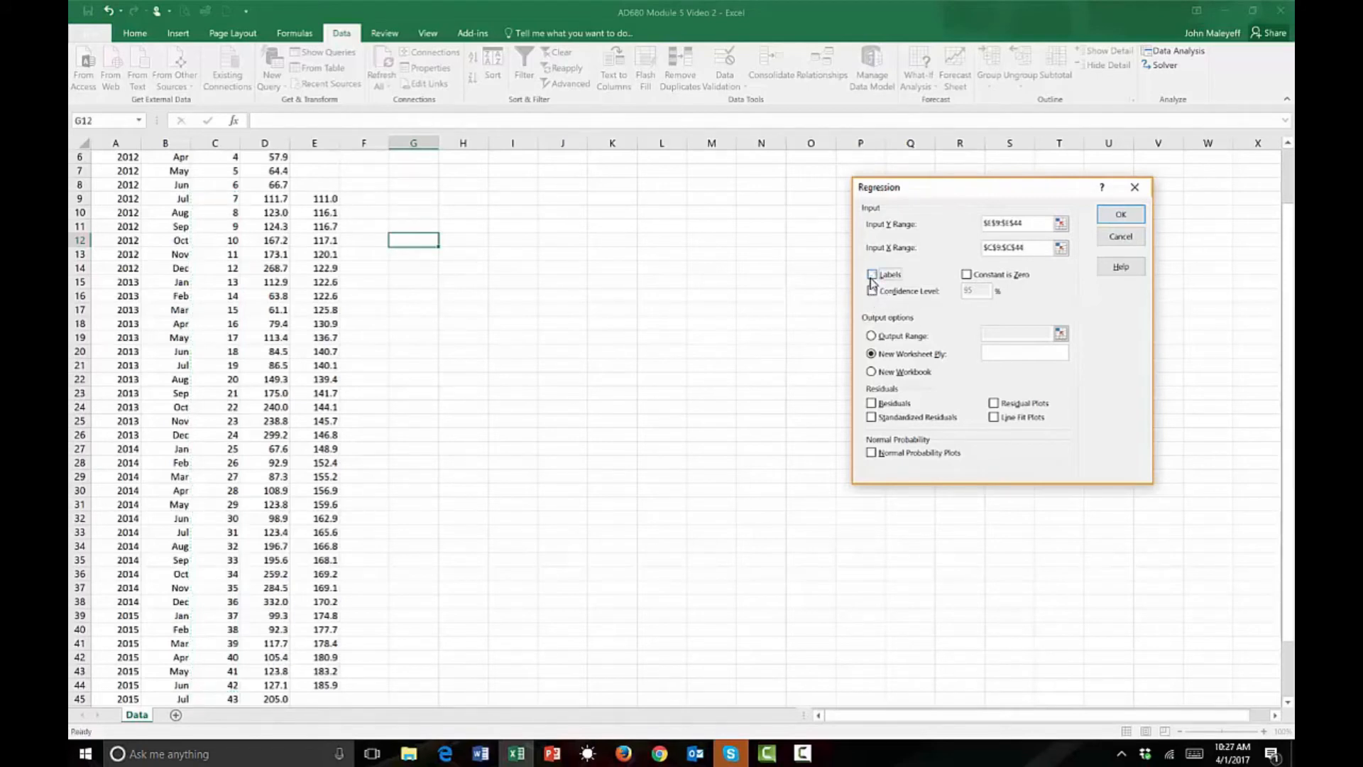
Direct the regression output to the range starting at L2 on the current sheet and run it.
click(871, 336)
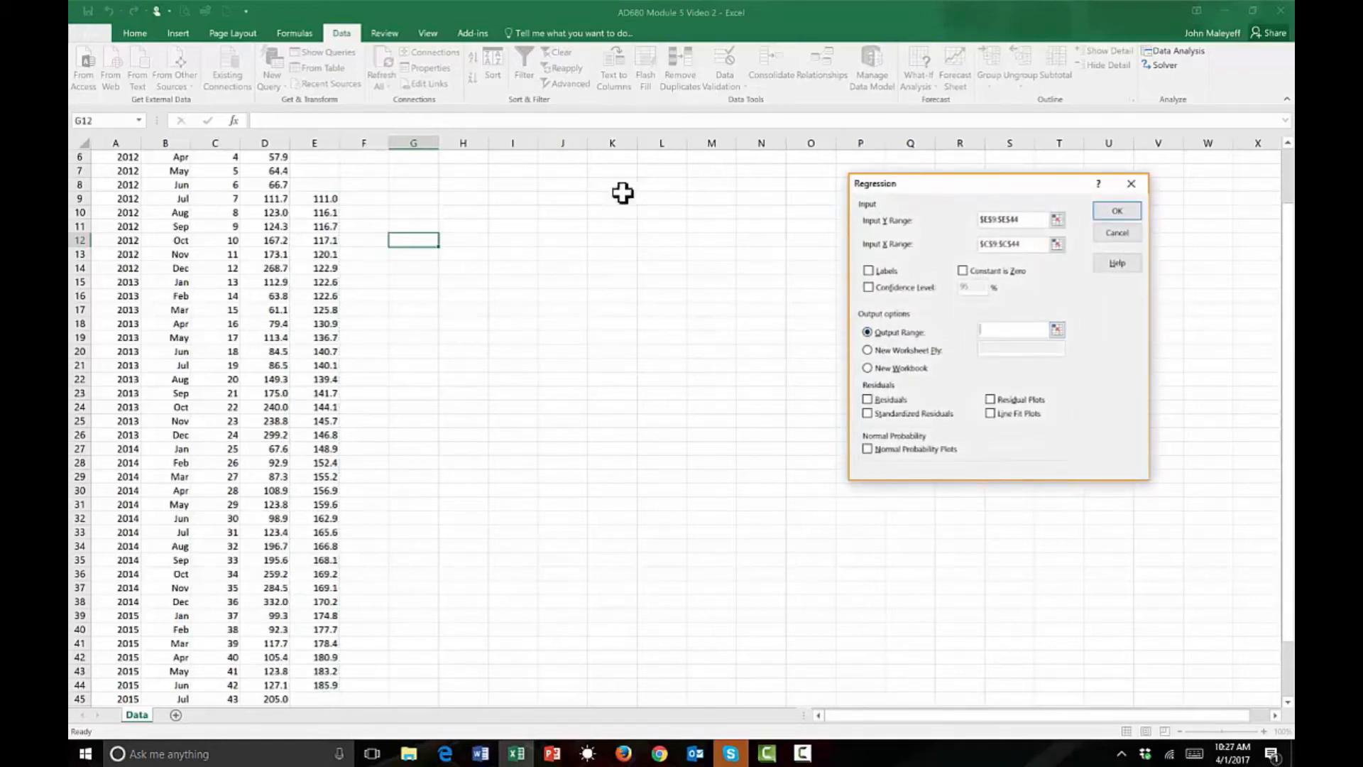
click(651, 186)
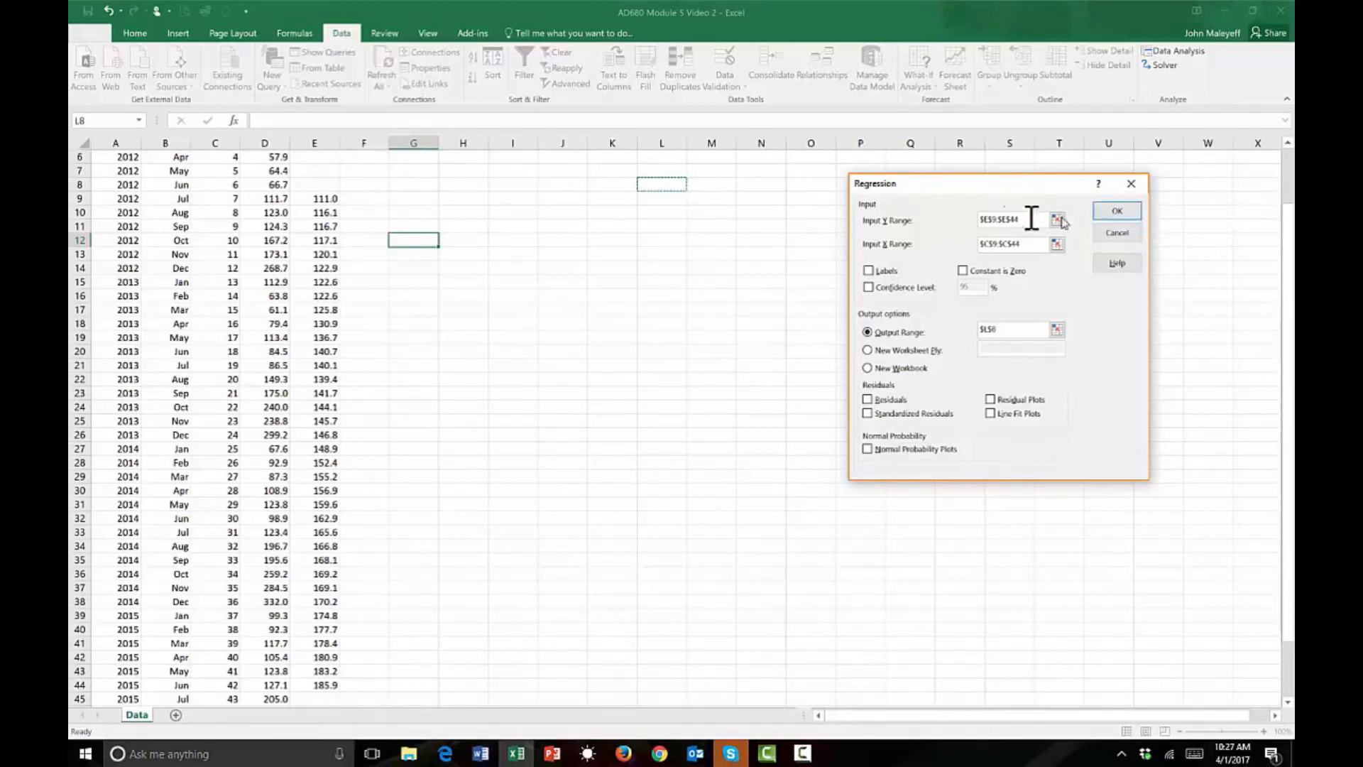
mouse_move(668, 180)
mouse_down()
mouse_move(658, 135)
mouse_move(664, 168)
mouse_up()
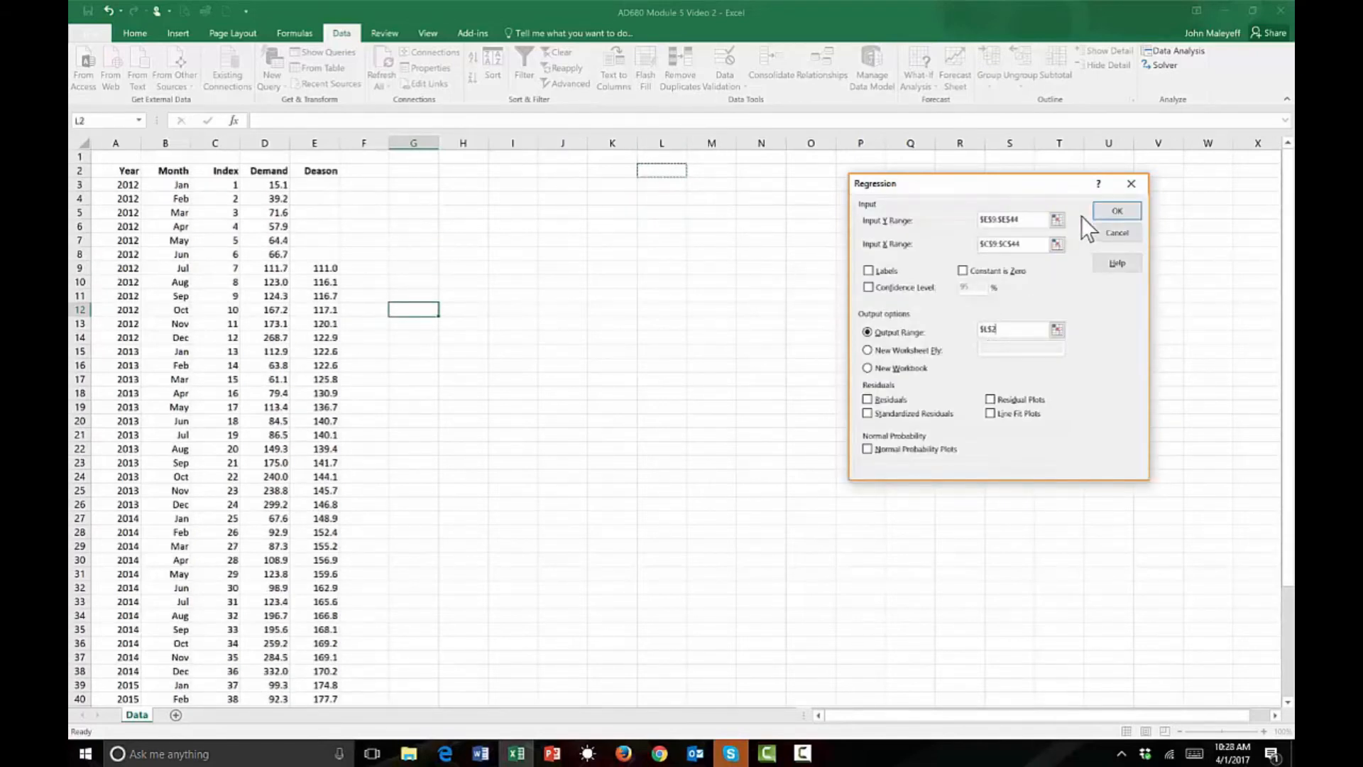
click(1114, 211)
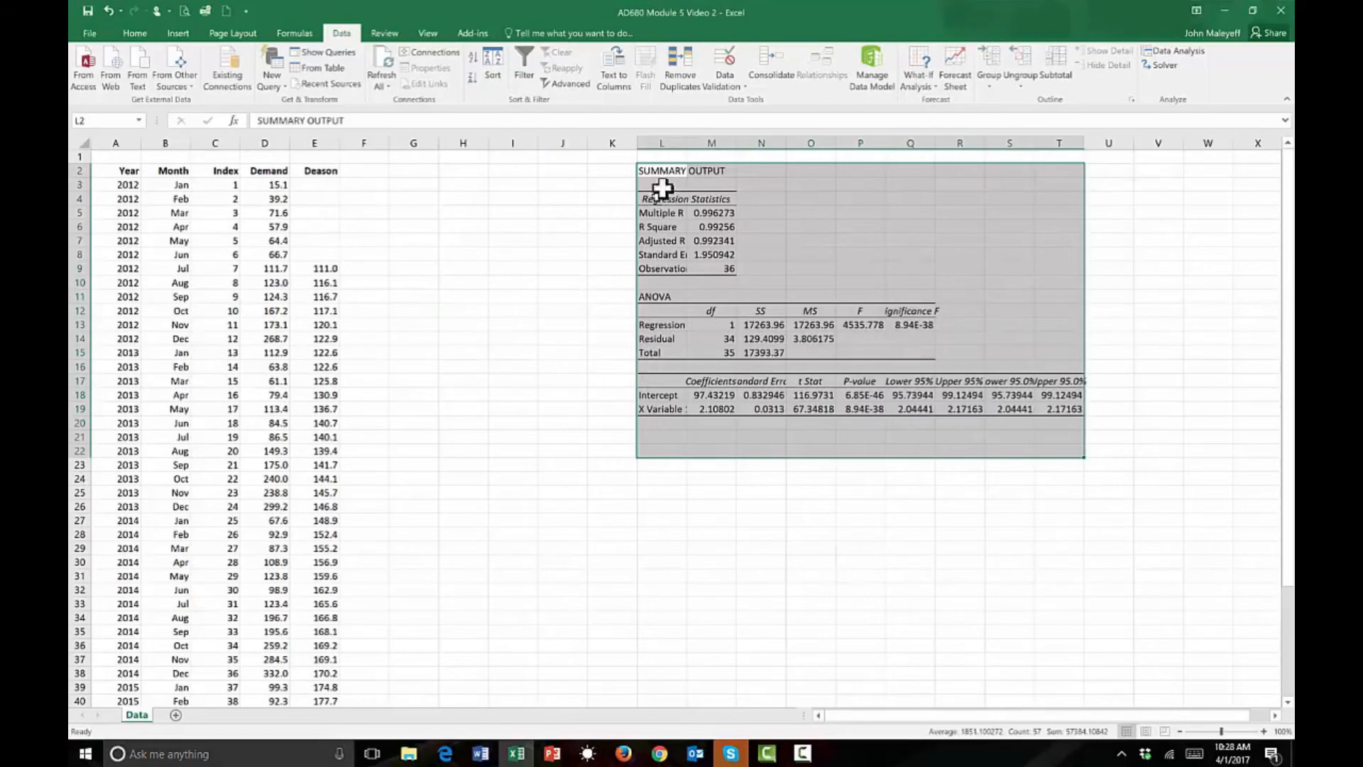
Autofit column L and format the coefficient table values M18:T19 to two decimal places.
double_click(686, 142)
click(778, 446)
drag(757, 395, 1108, 409)
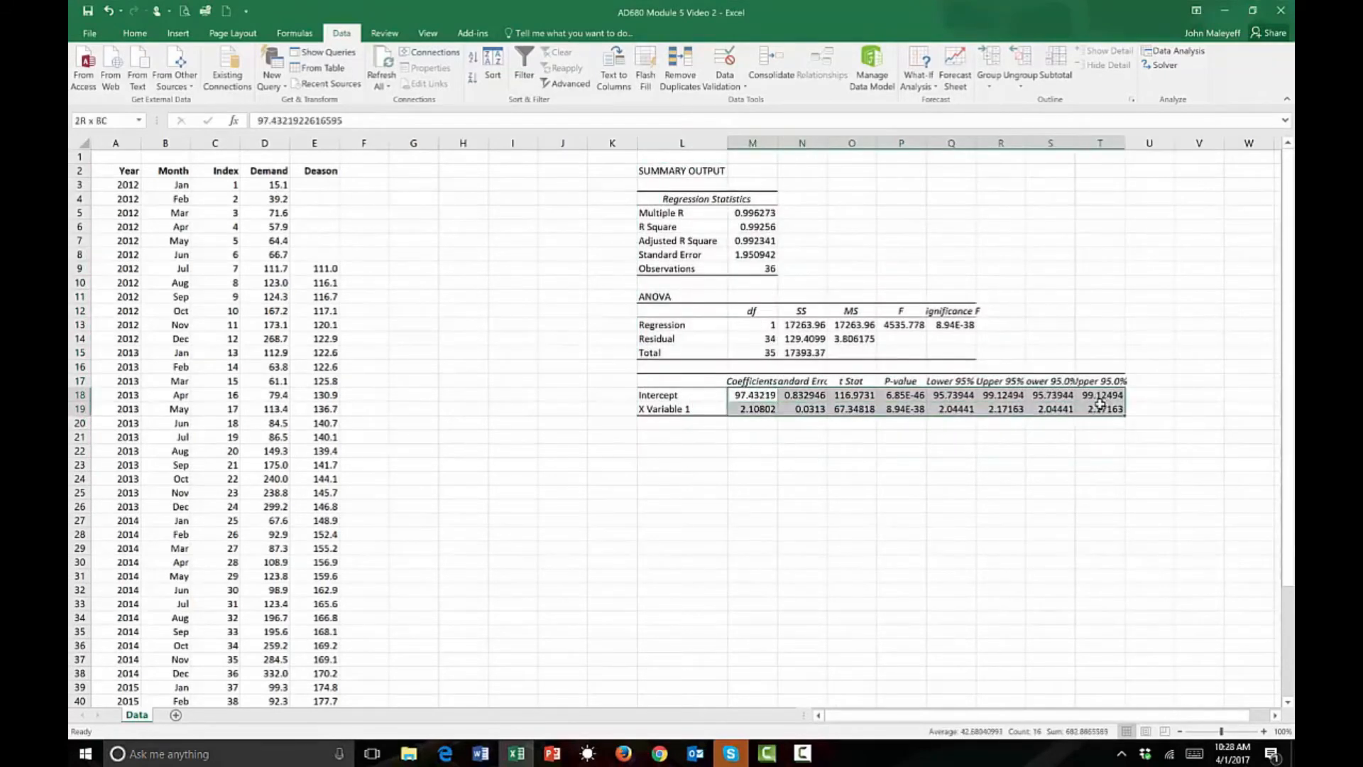
click(135, 33)
click(536, 77)
click(536, 78)
click(536, 78)
click(810, 462)
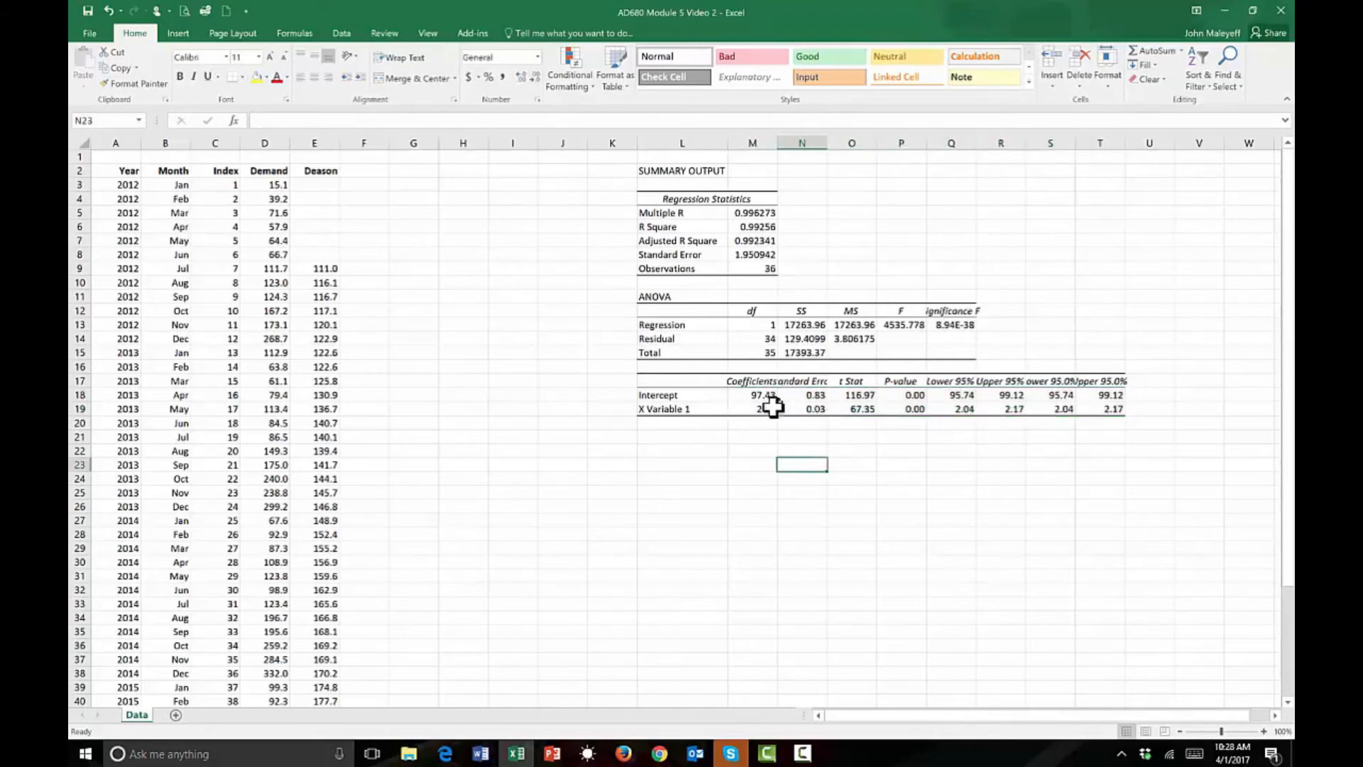
Fill the Coefficients heading and values in M17:M19 with yellow and autofit column M.
drag(760, 390, 761, 410)
click(258, 77)
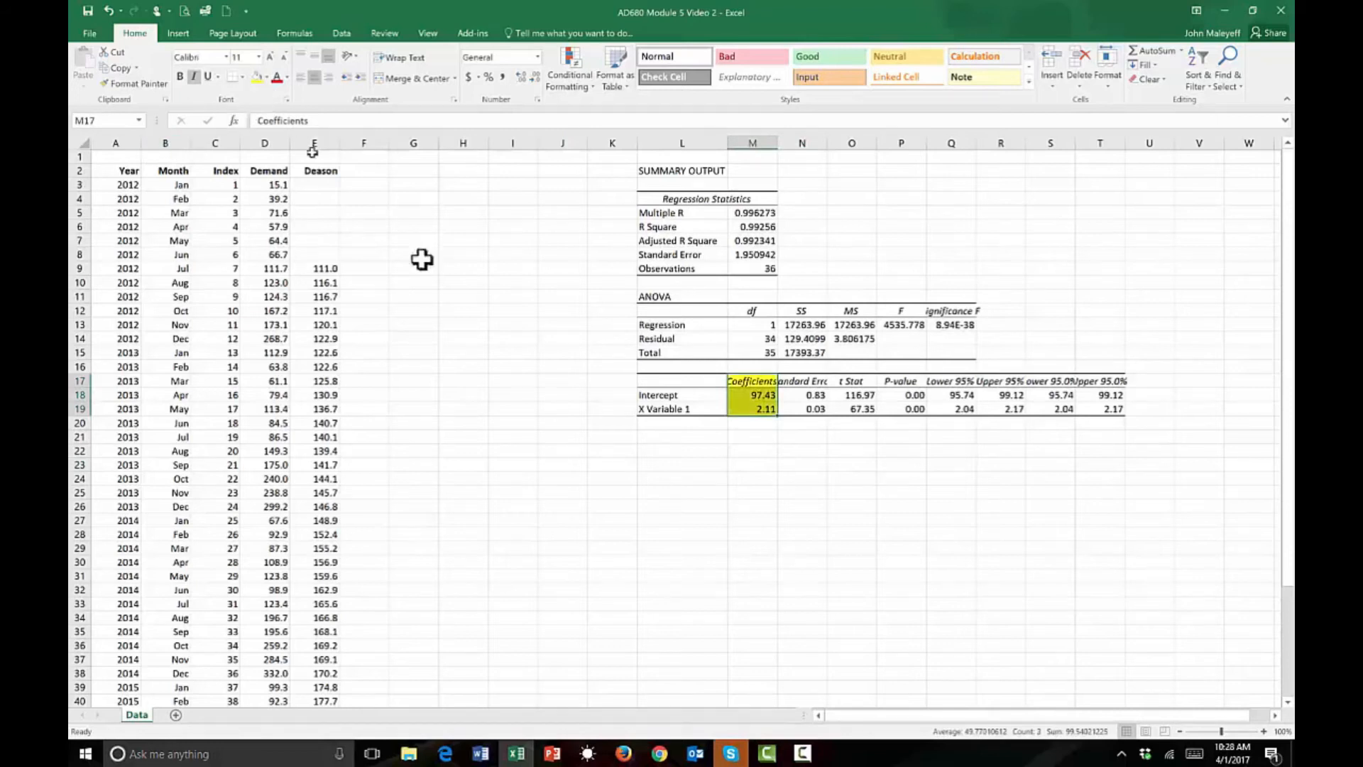
click(513, 297)
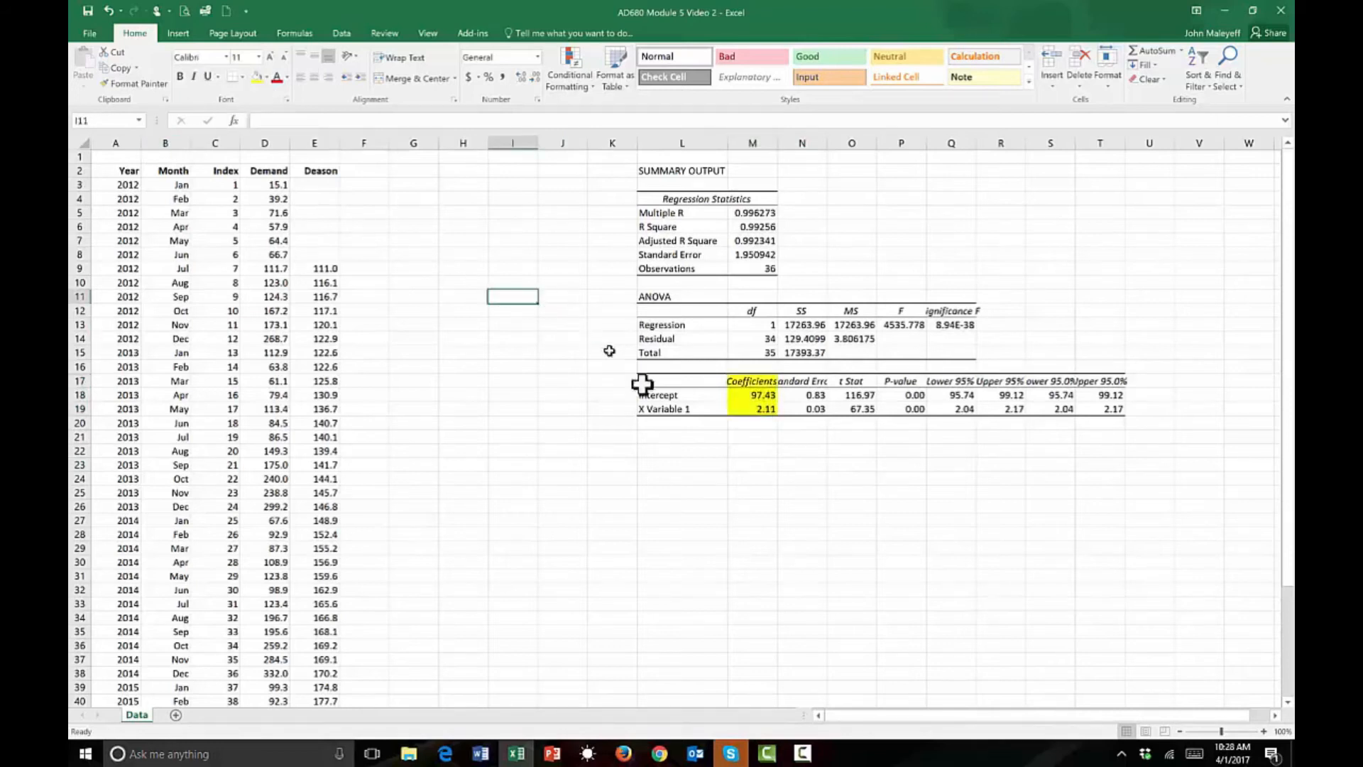
double_click(778, 143)
click(754, 476)
Examine the full-precision value of the intercept in M18 and the two regression coefficients.
click(768, 396)
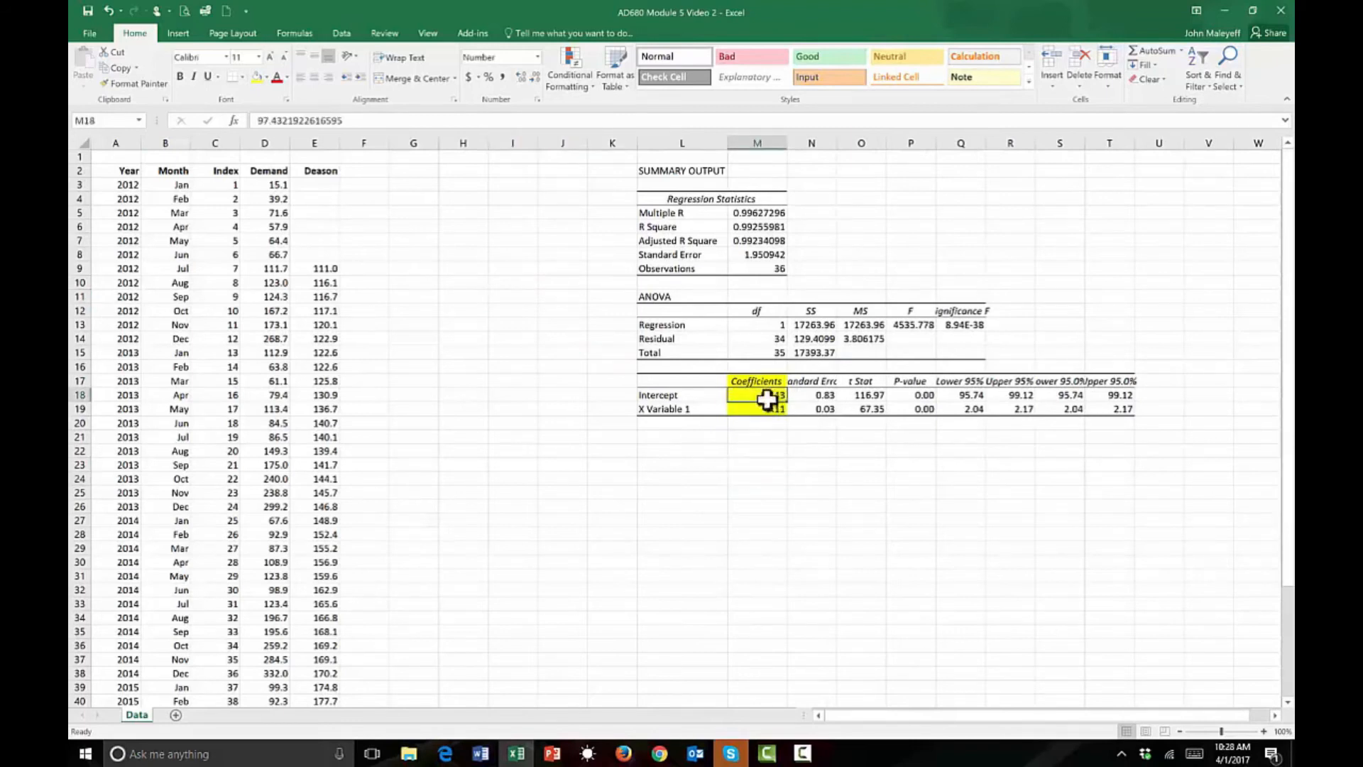
click(272, 121)
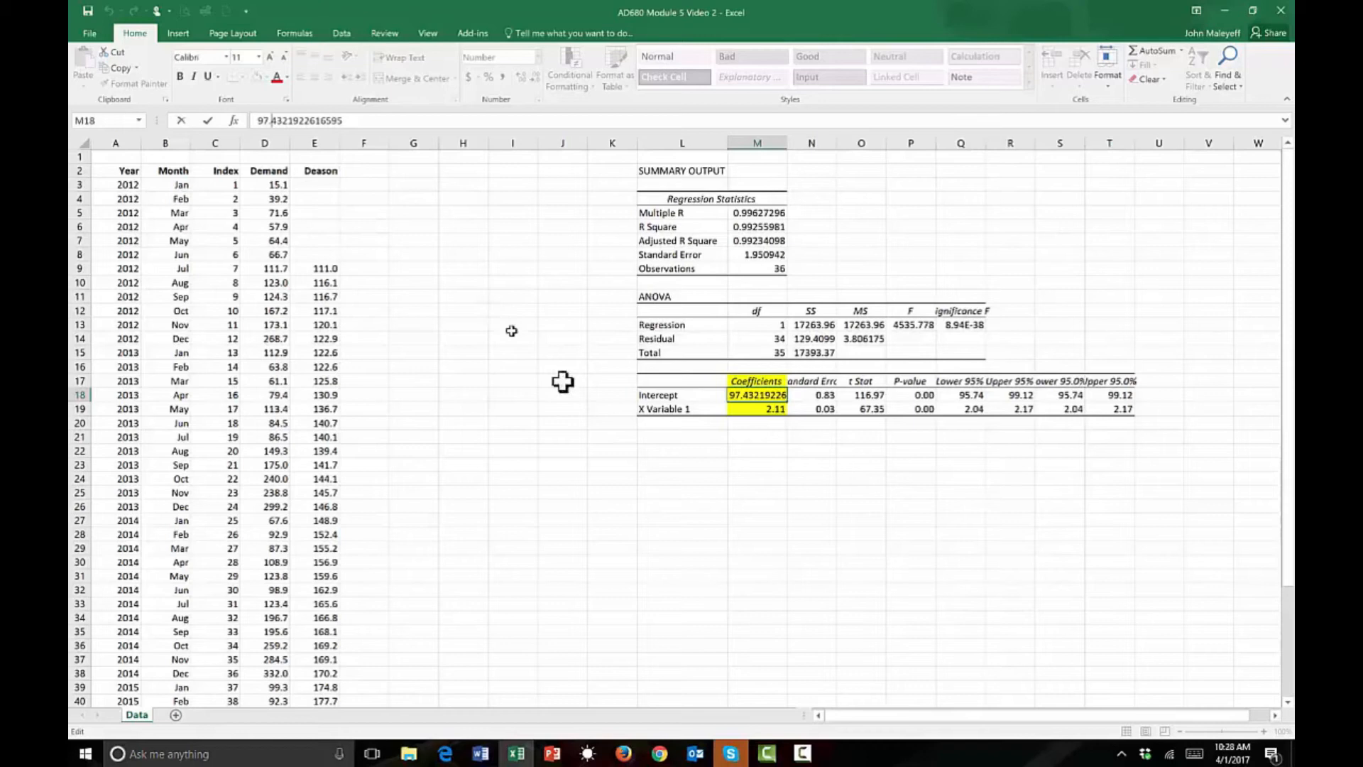
key(Escape)
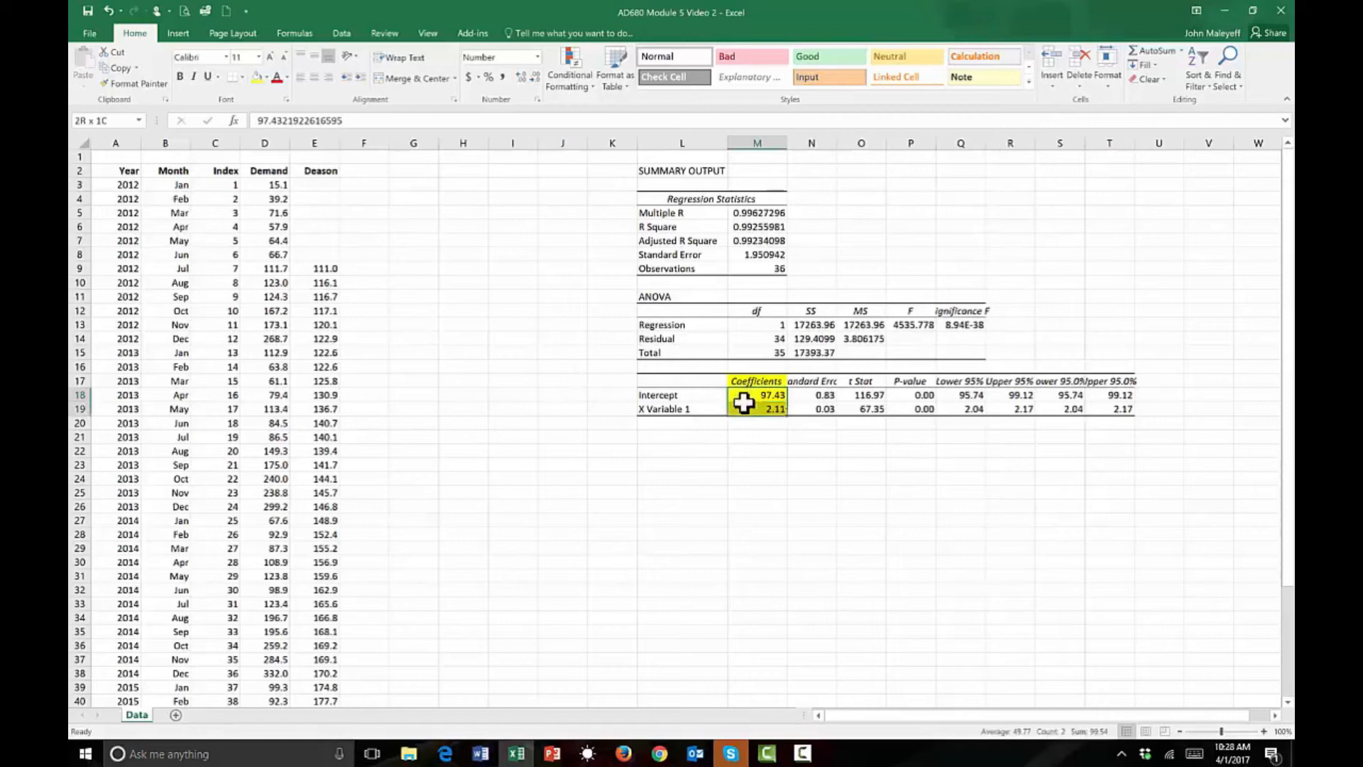
click(676, 449)
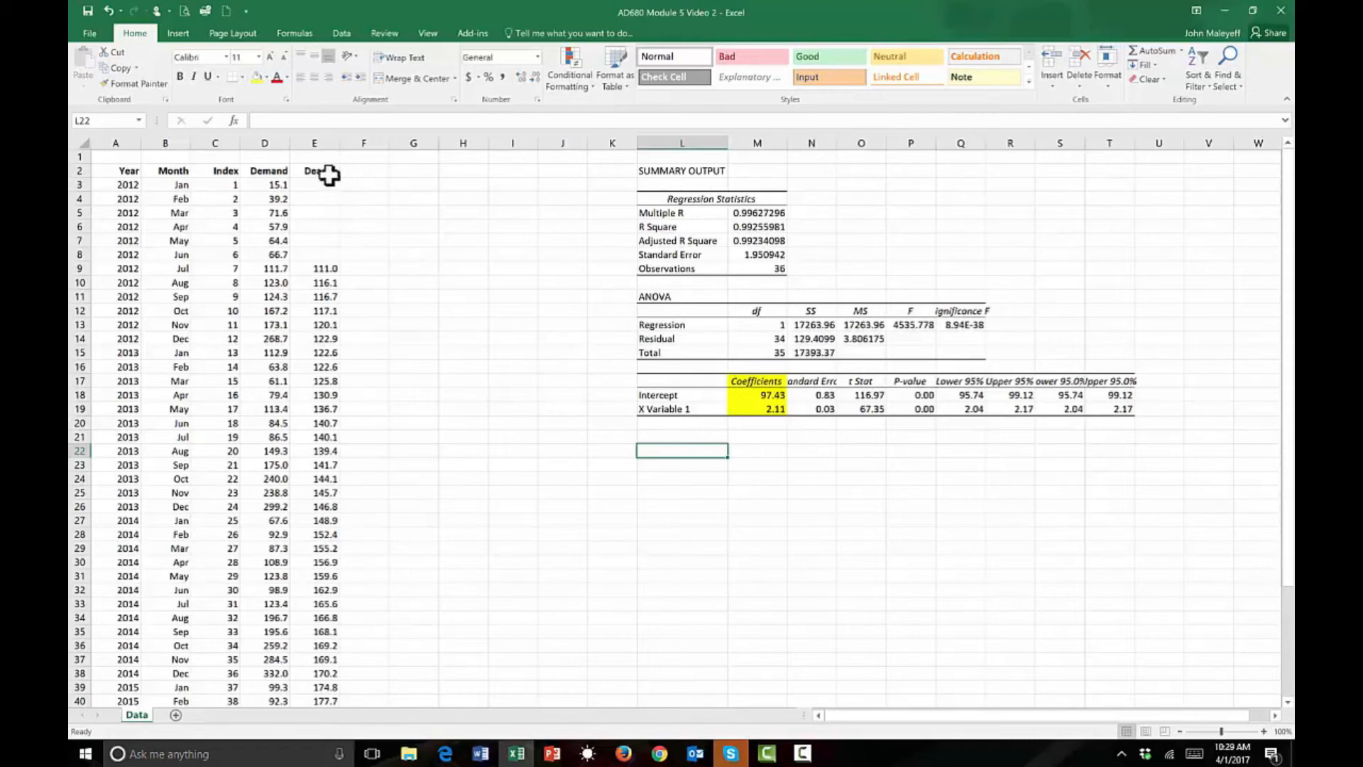
Enter the heading D-Bar in F2, beside Deason.
click(376, 243)
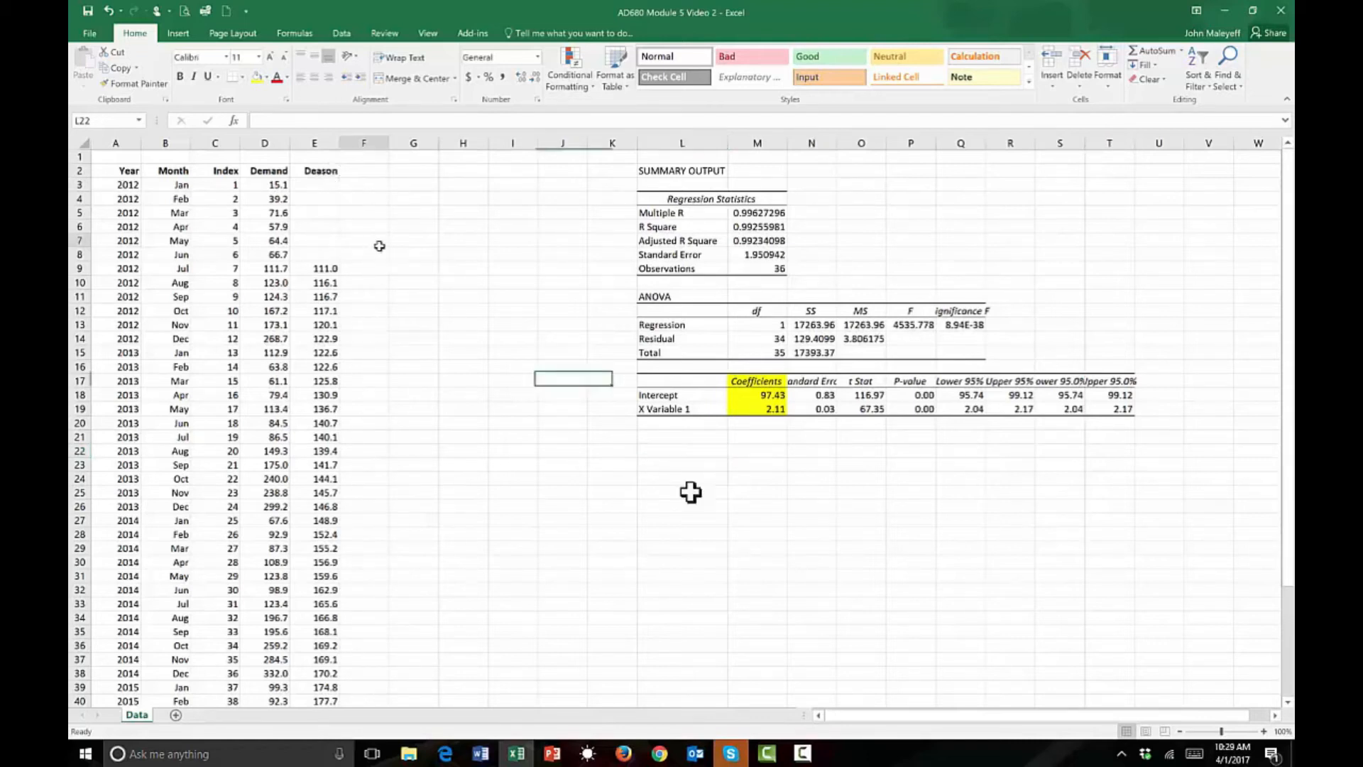
click(375, 172)
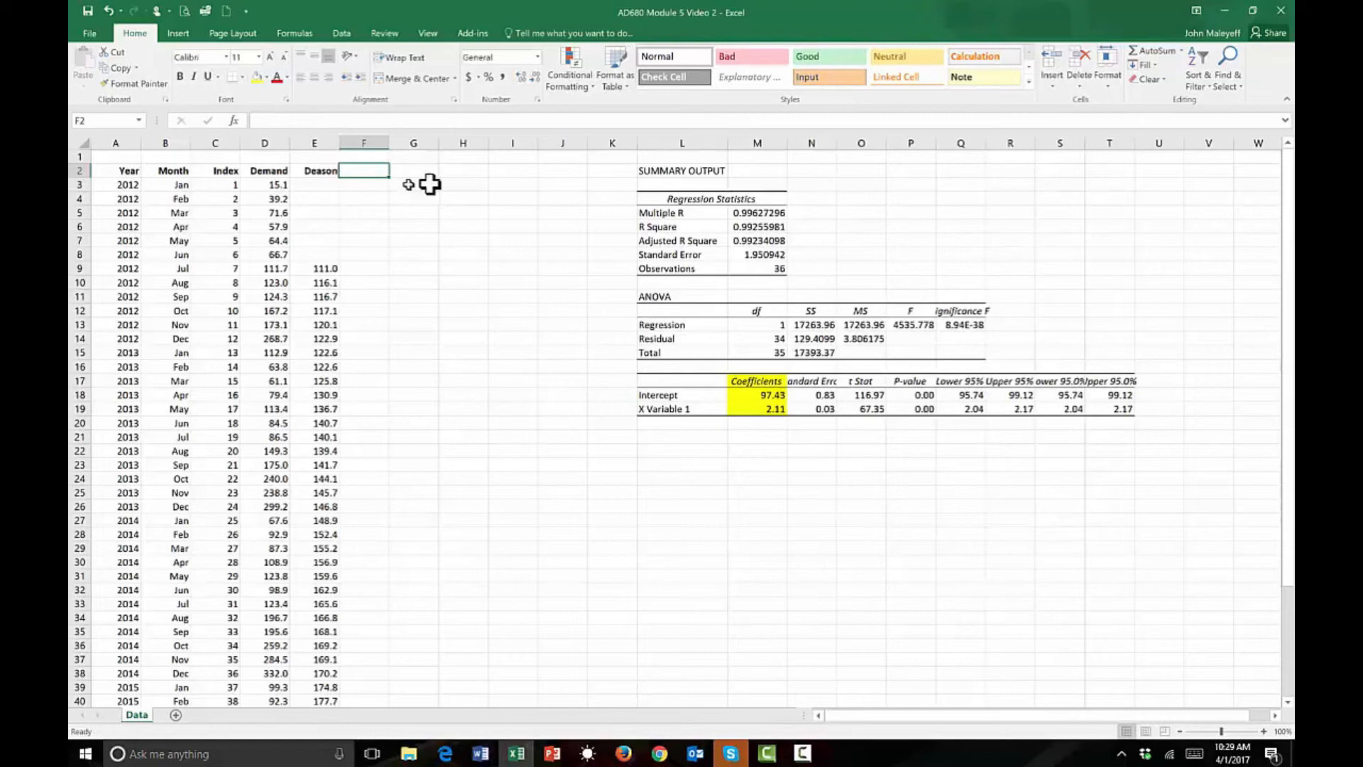
text(D-Bar)
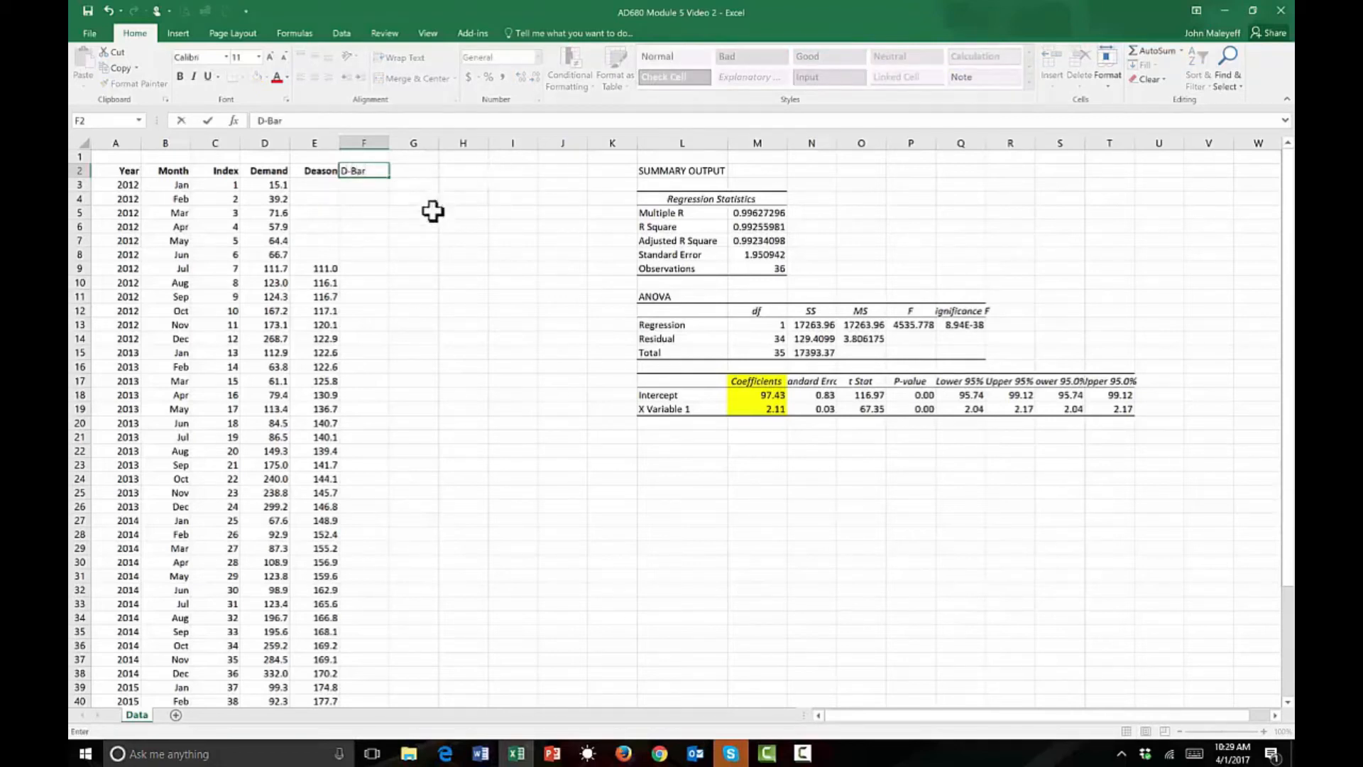
click(419, 211)
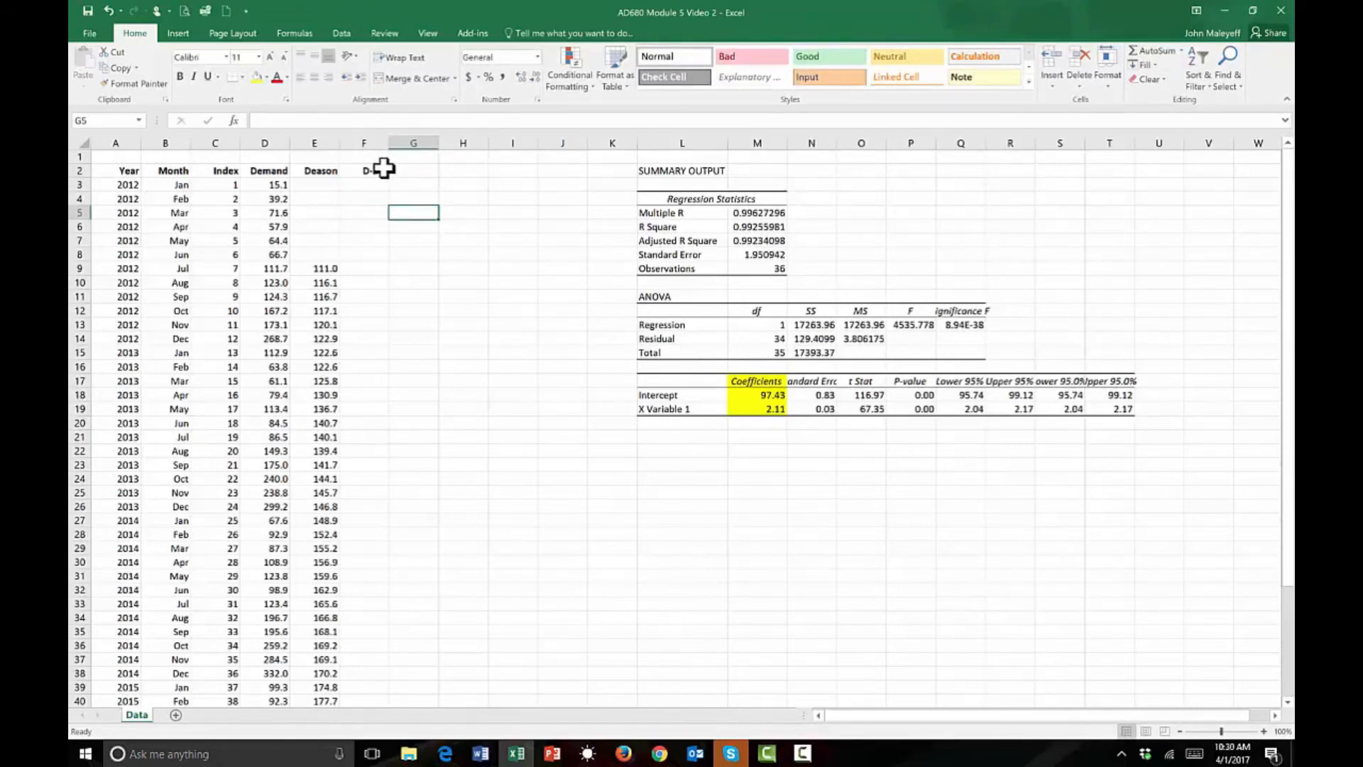
Calculate the trend value in F3 with =M$18+M$19*C3 and copy the formula down to F50.
click(365, 184)
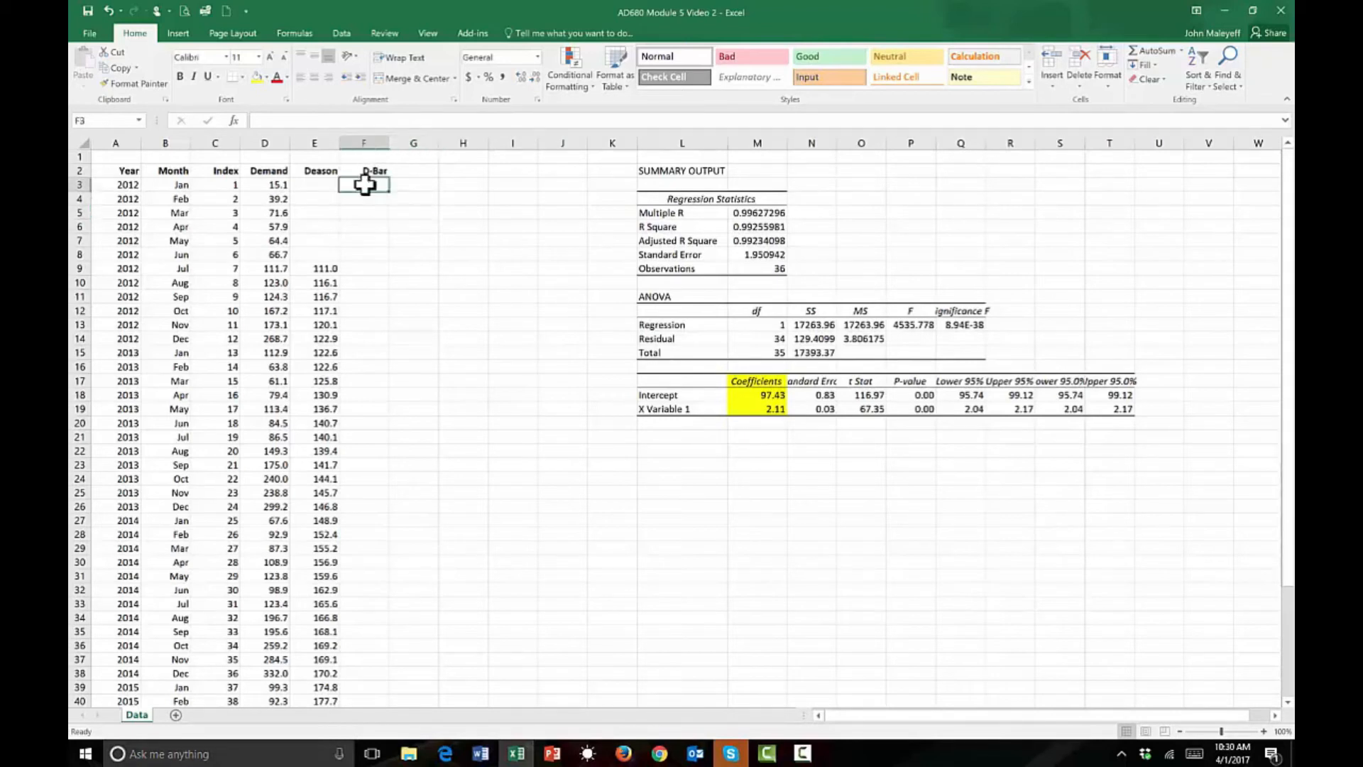
text(=)
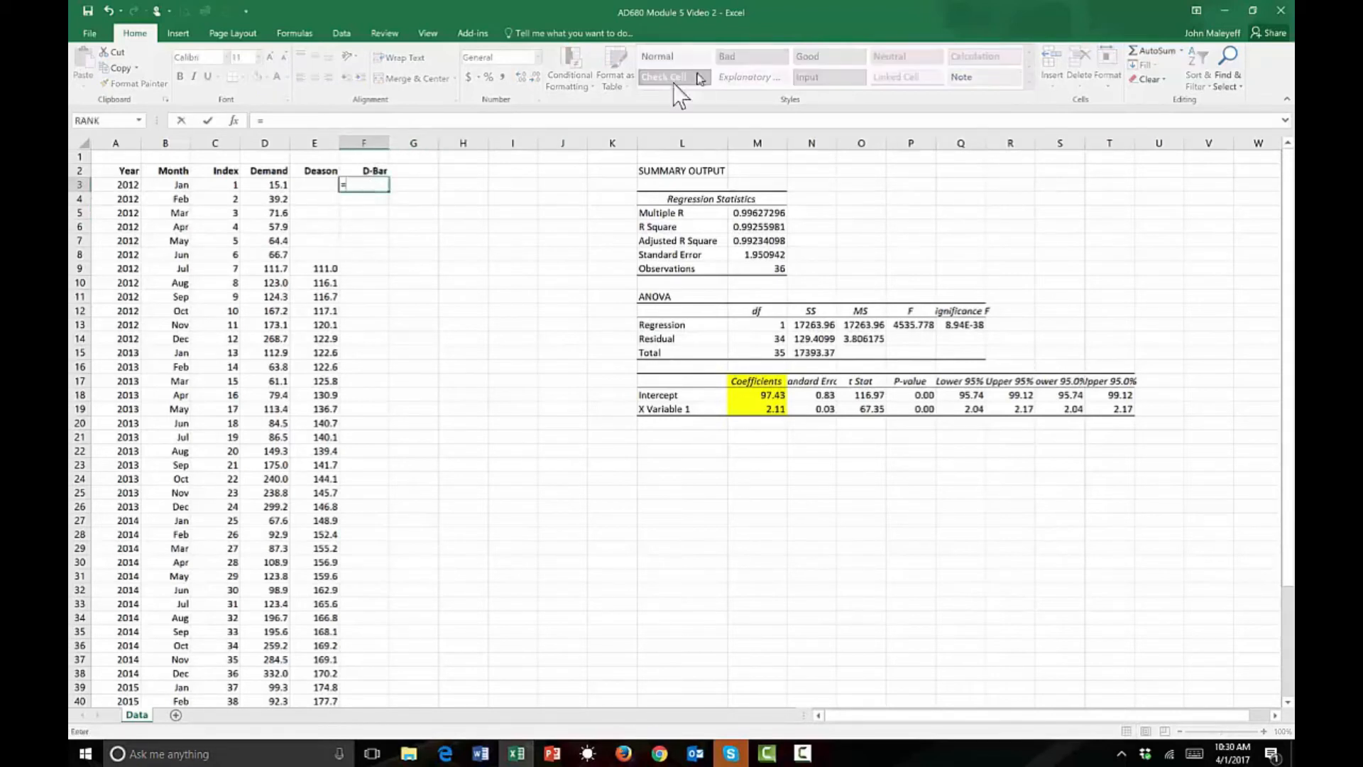
click(770, 394)
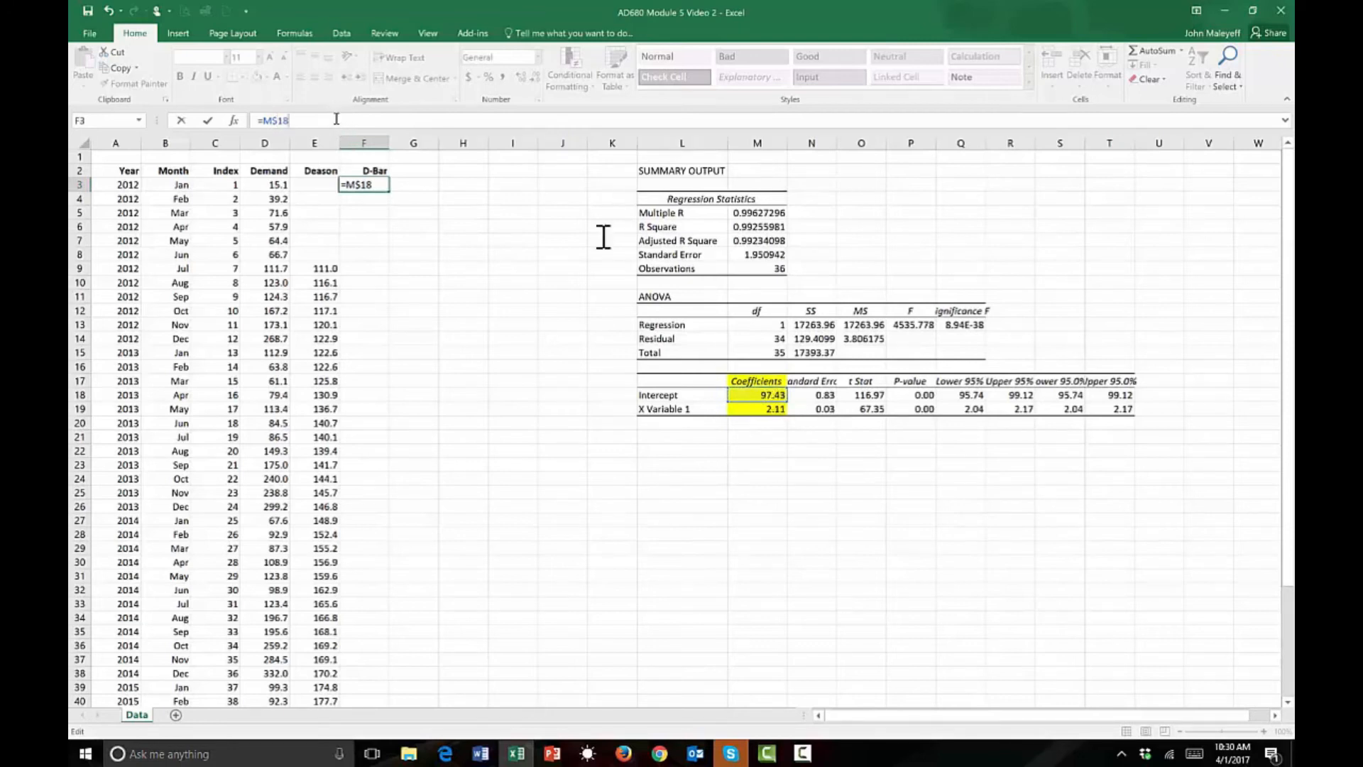
click(765, 405)
click(323, 120)
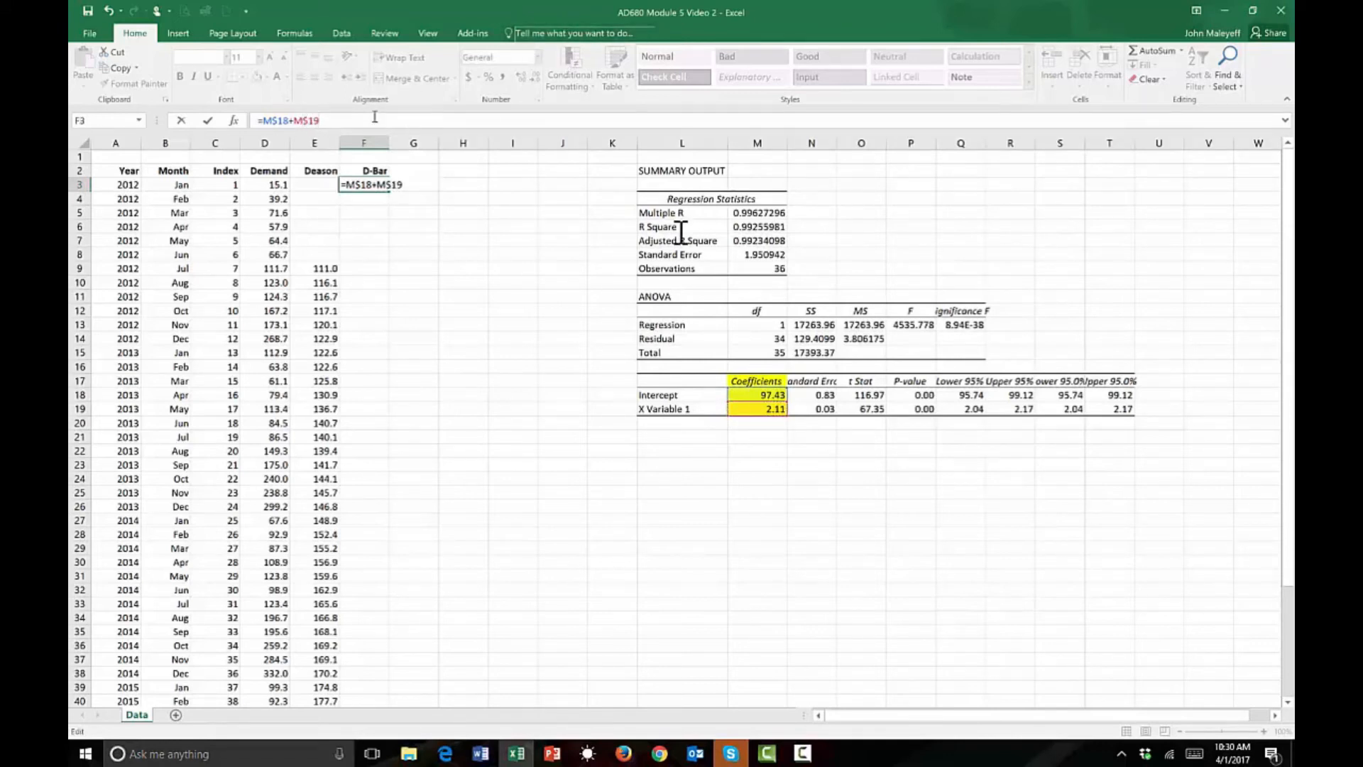
click(235, 184)
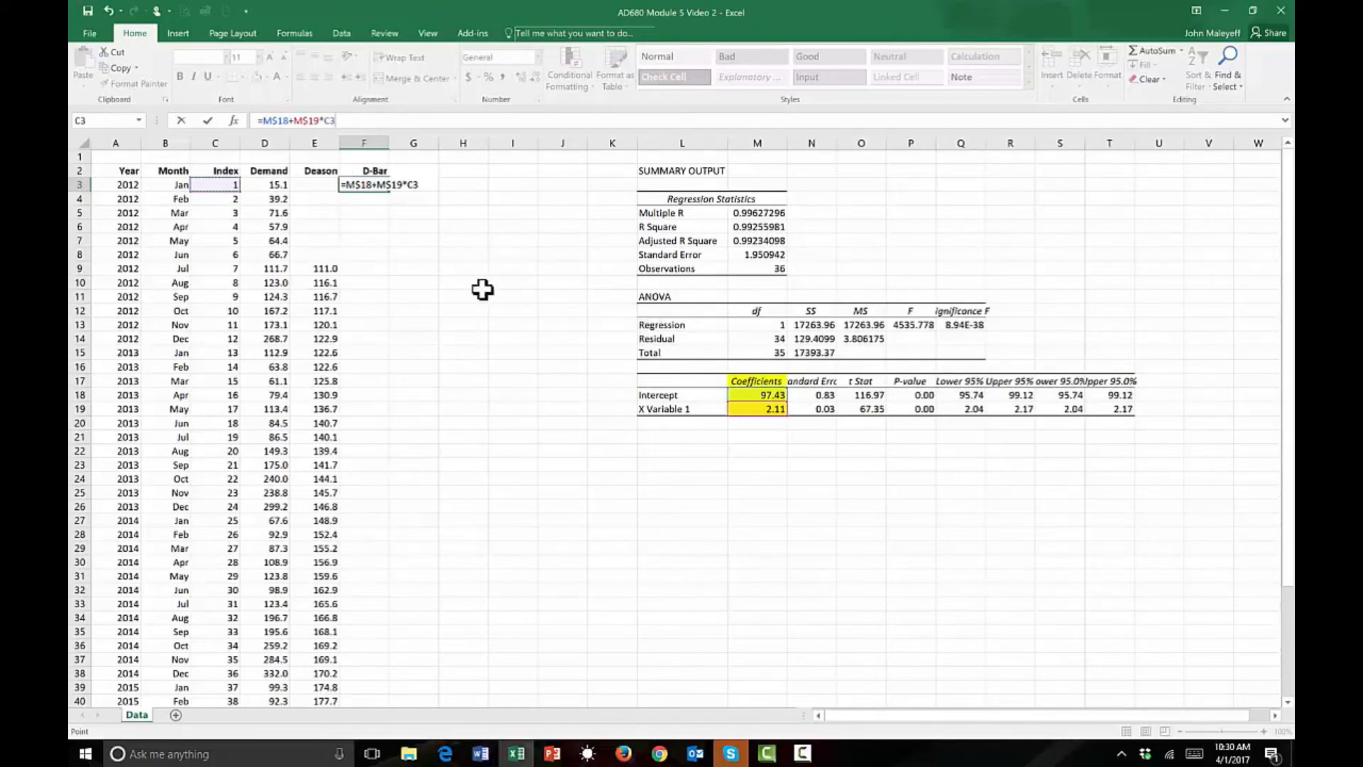
key(ctrl+Return)
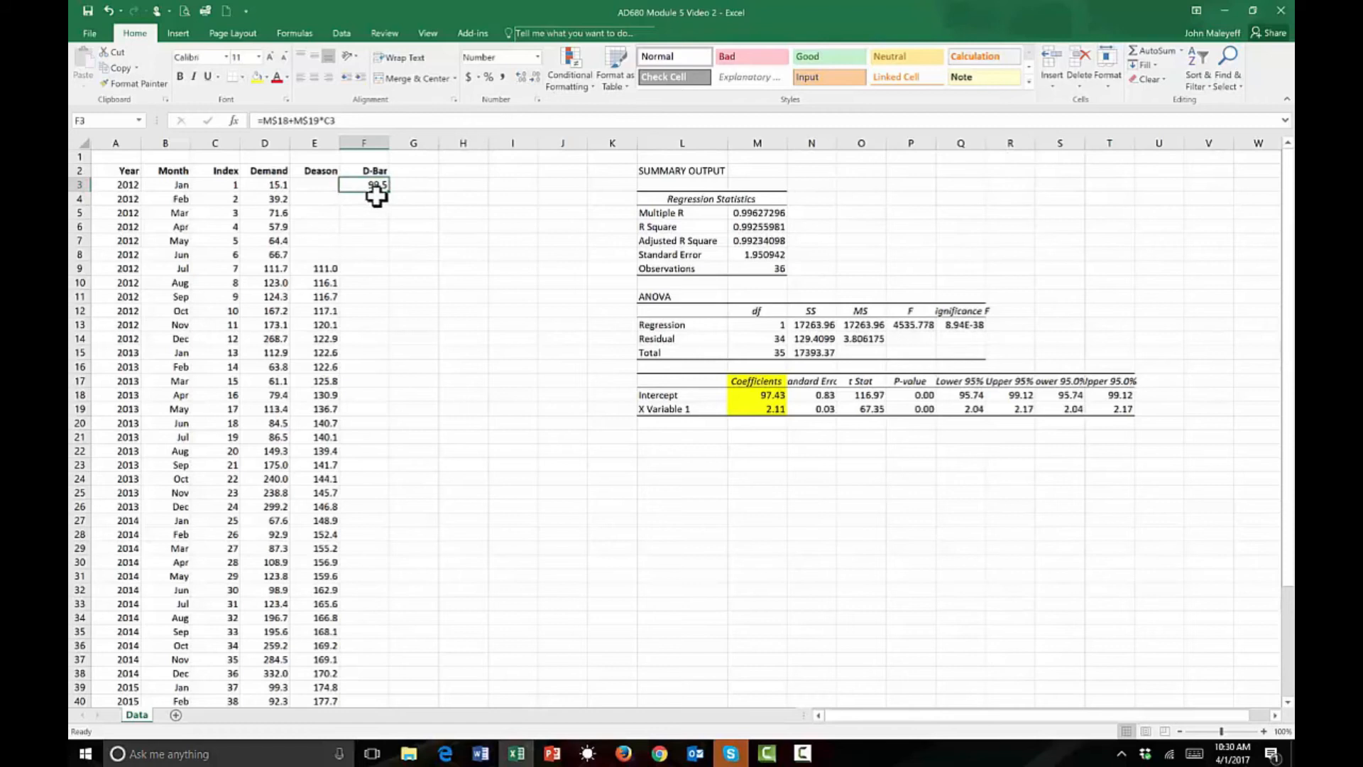
drag(390, 191, 372, 676)
scroll(500, 396, up, 4)
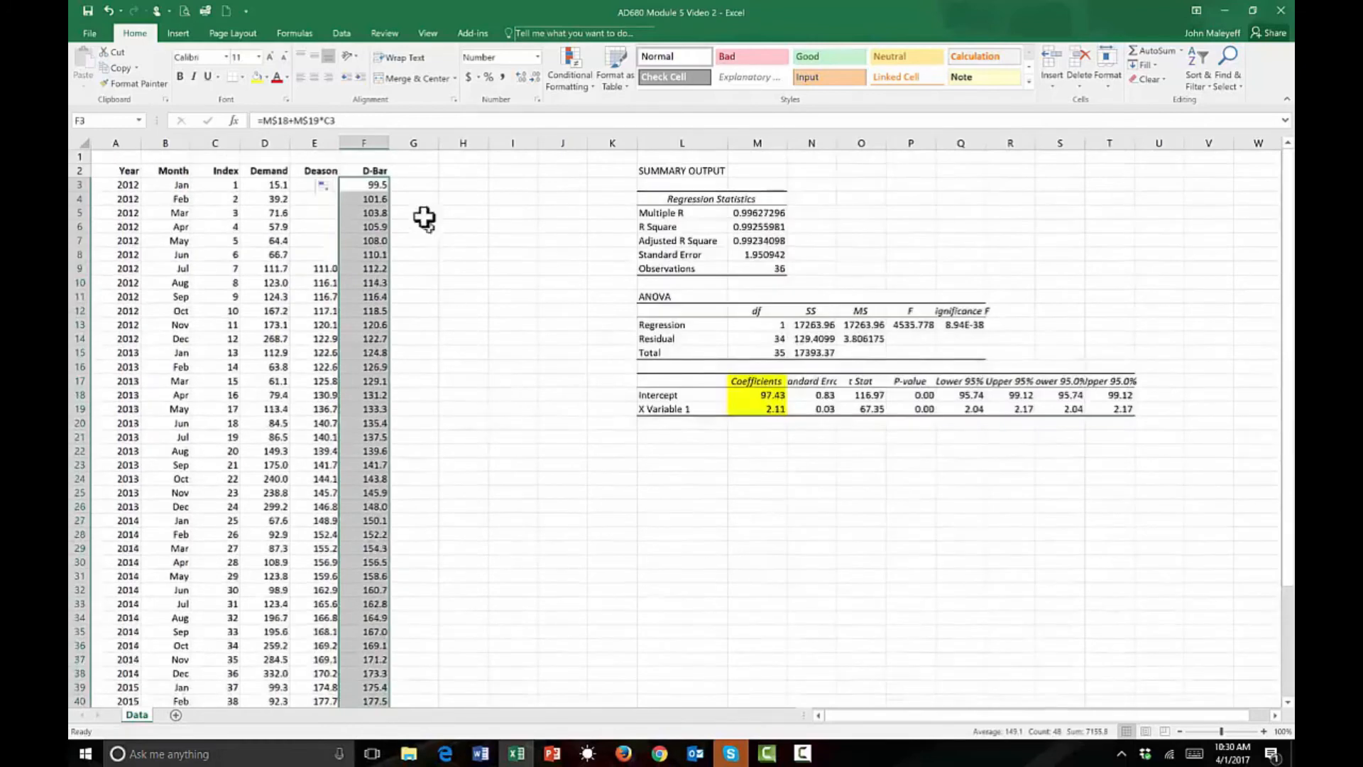
Enter the heading S-Bar in G2, beside D-Bar.
click(407, 172)
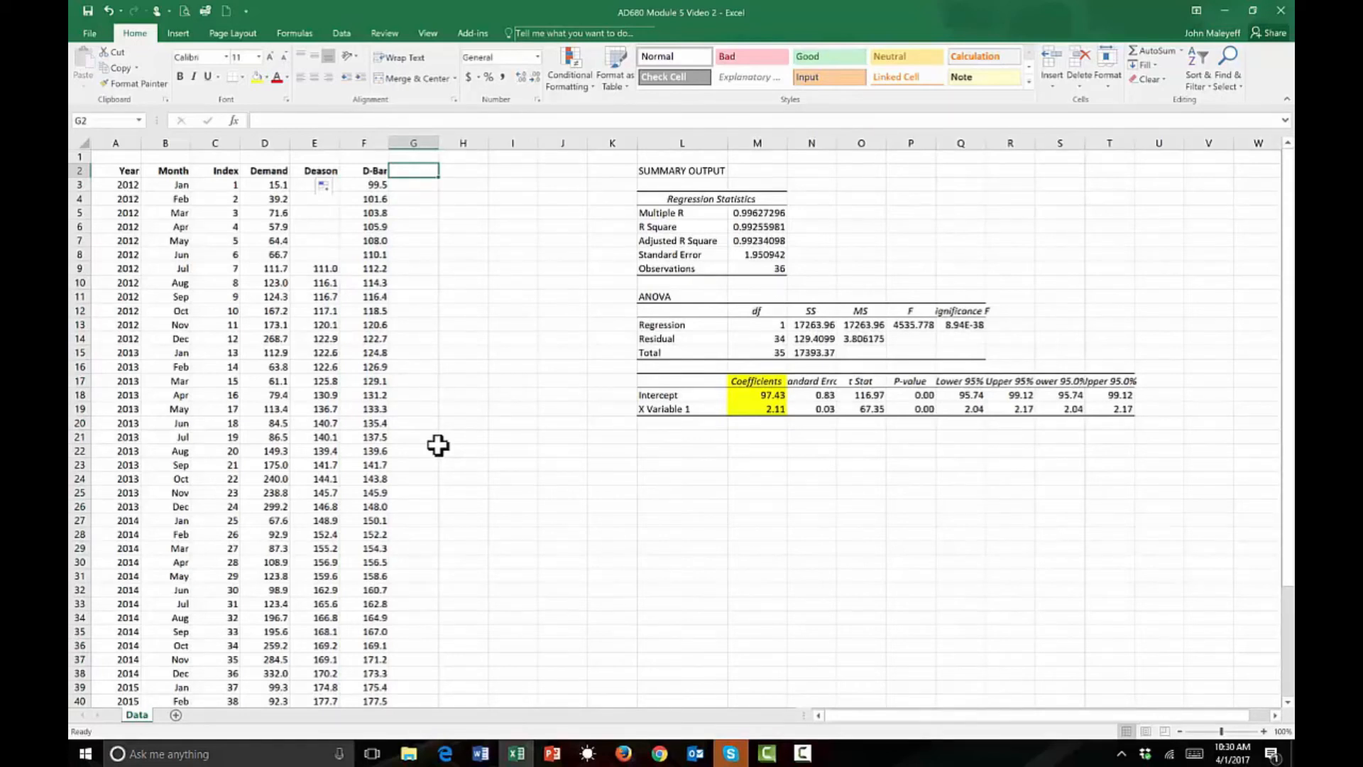
text(S-Bar)
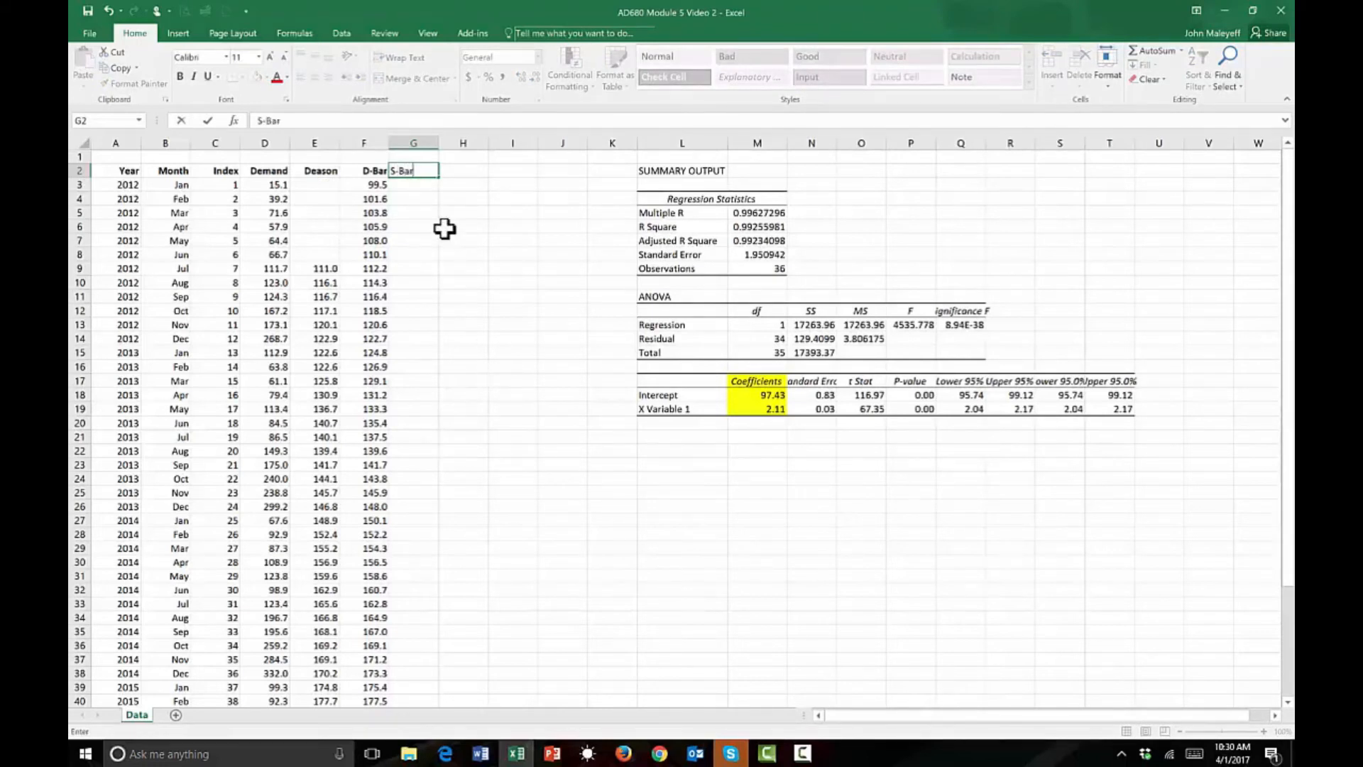
click(444, 229)
Calculate the first S-Bar value in G3 by dividing demand by the trend value with =D3/F3.
click(428, 187)
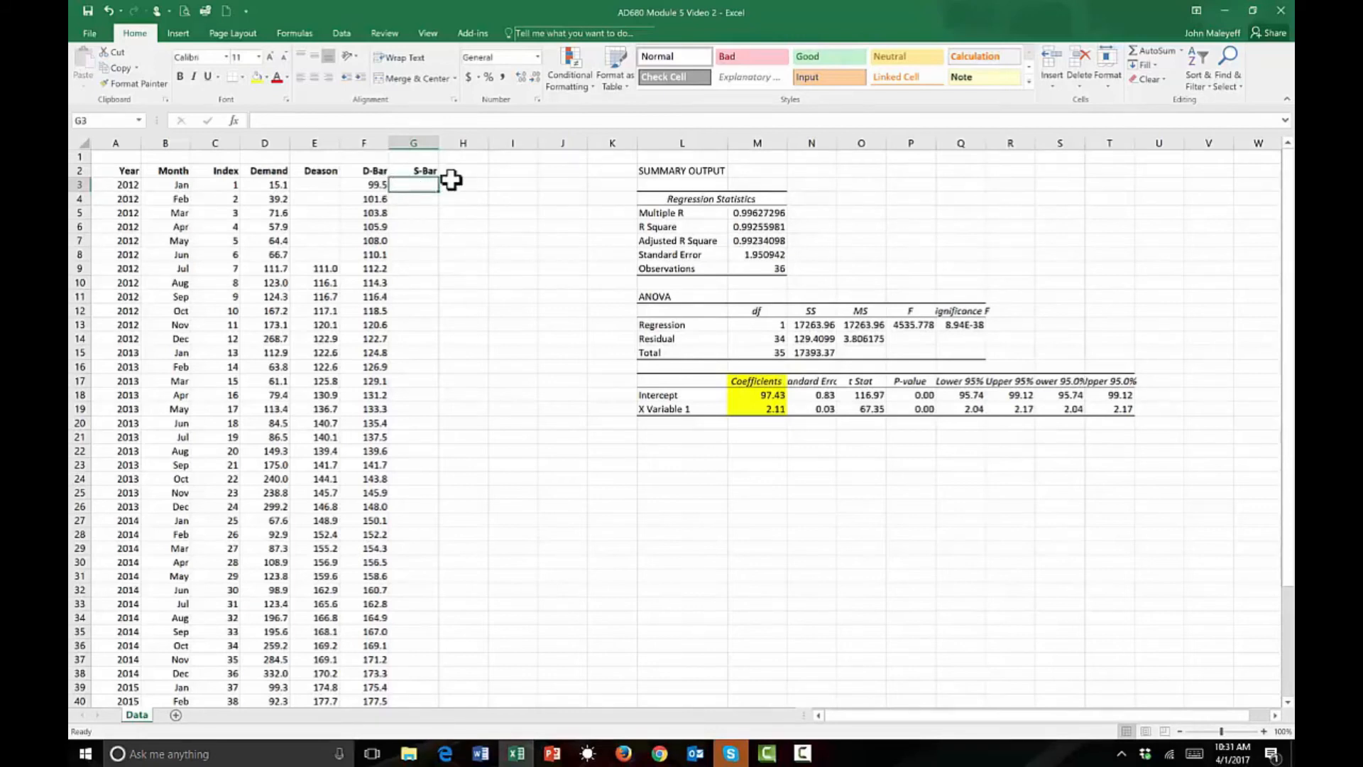
text(=)
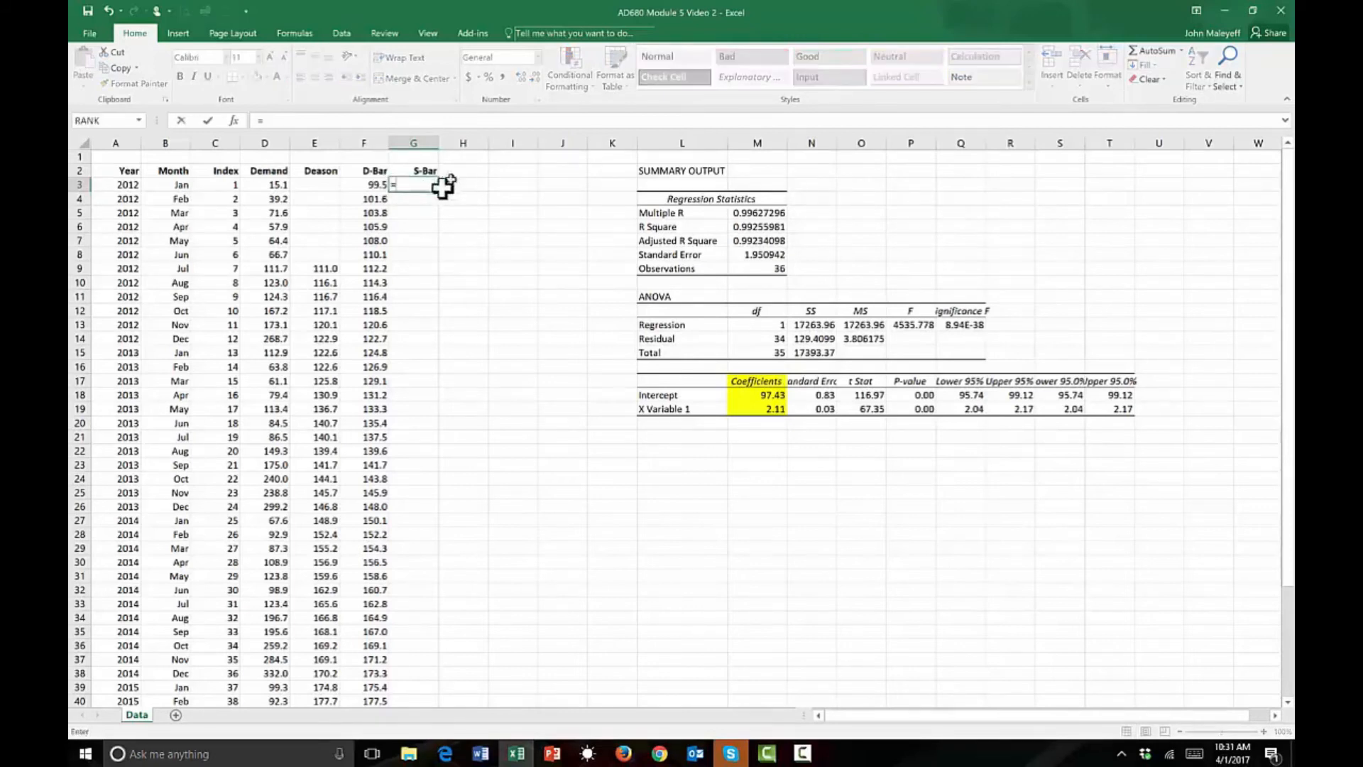
click(261, 185)
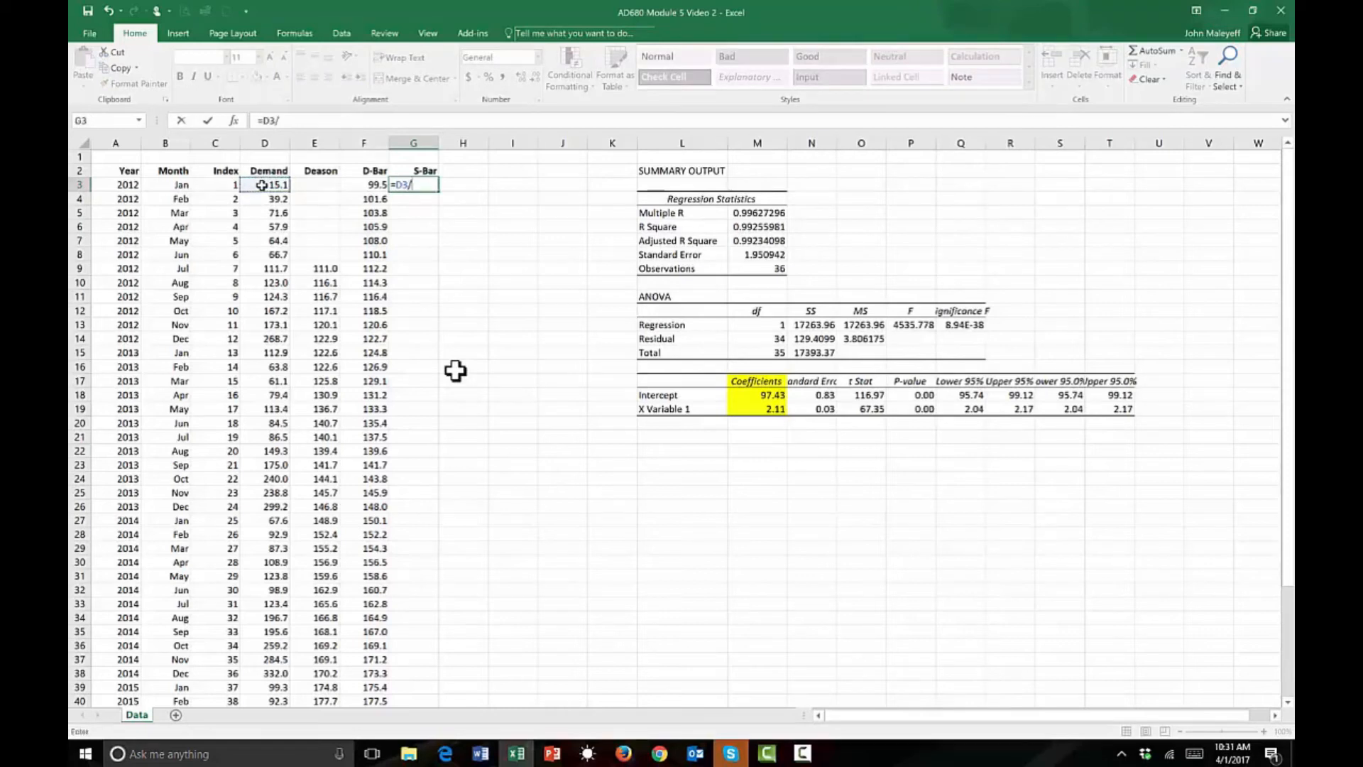
click(373, 185)
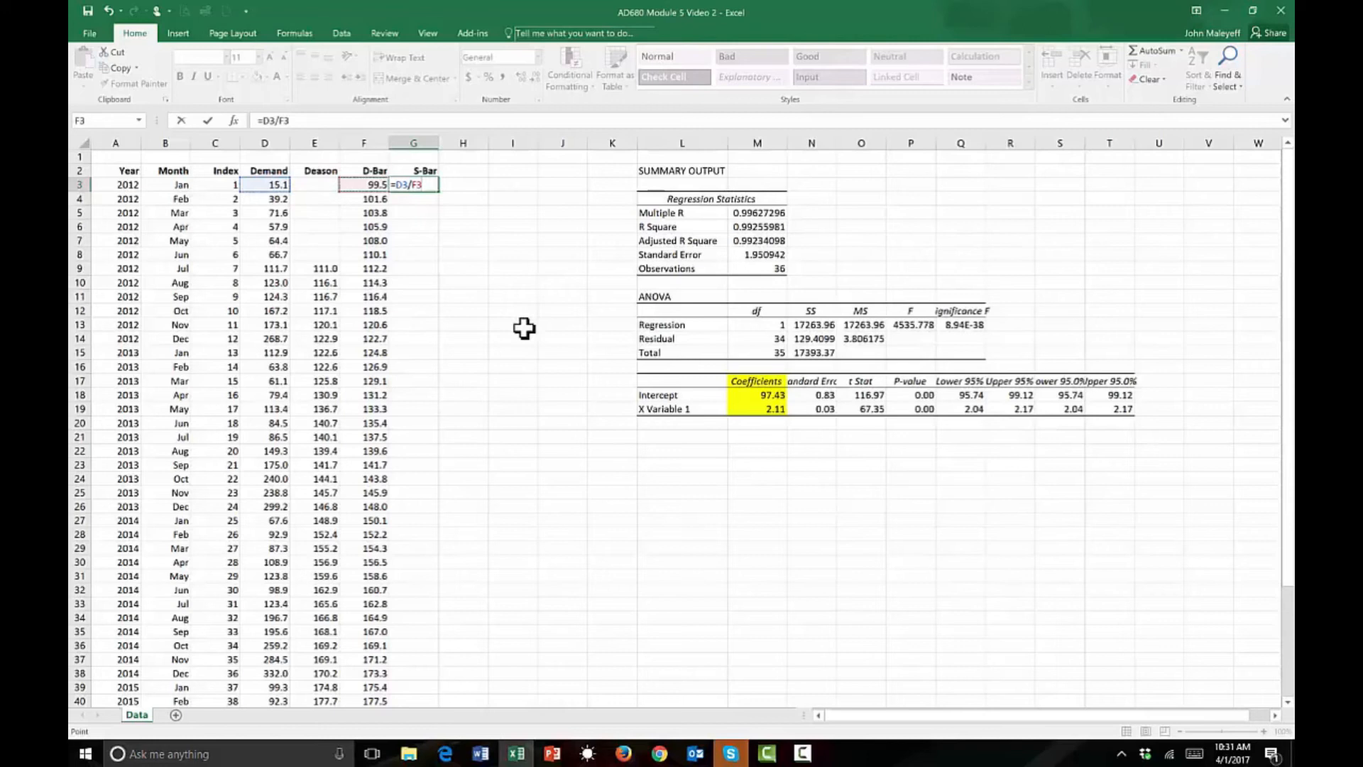
key(Return)
Format G3 to two decimal places and copy the S-Bar formula down to G50.
click(419, 186)
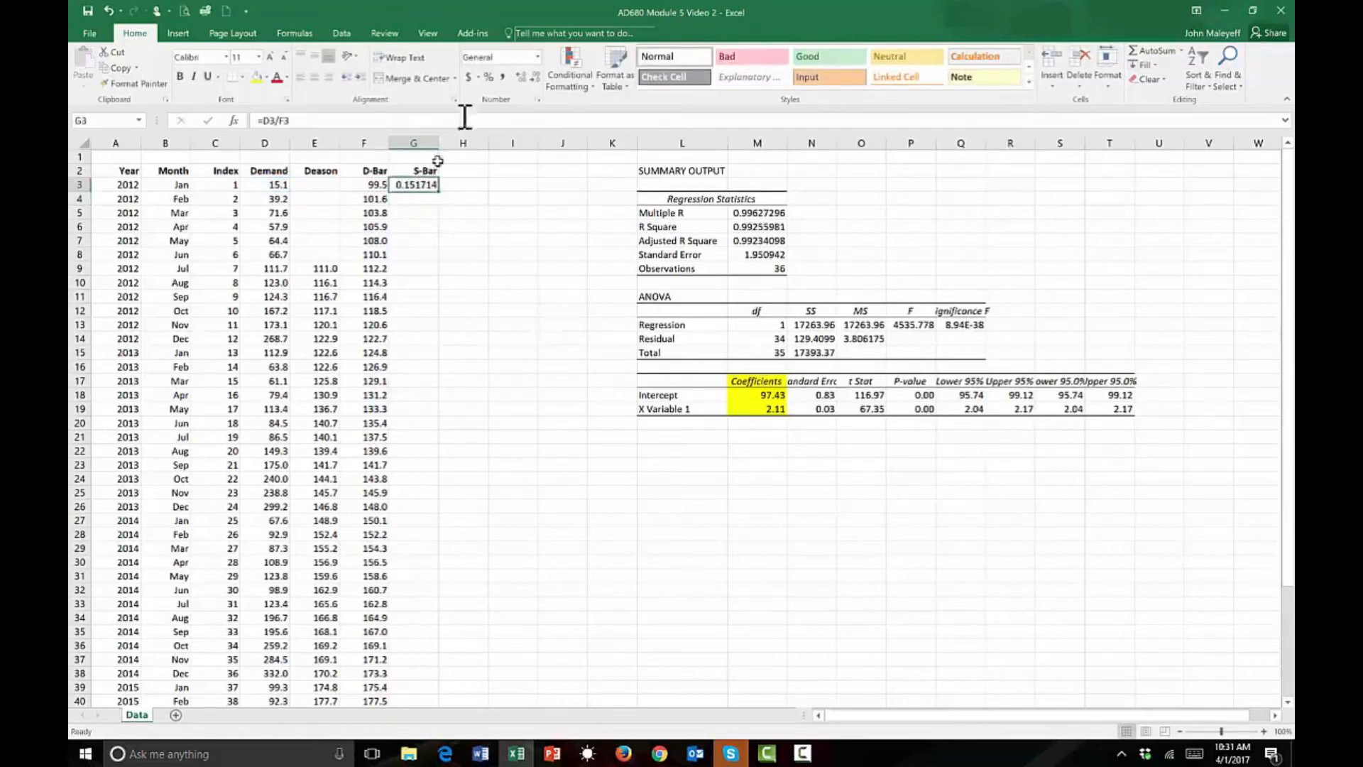
click(534, 74)
click(534, 74)
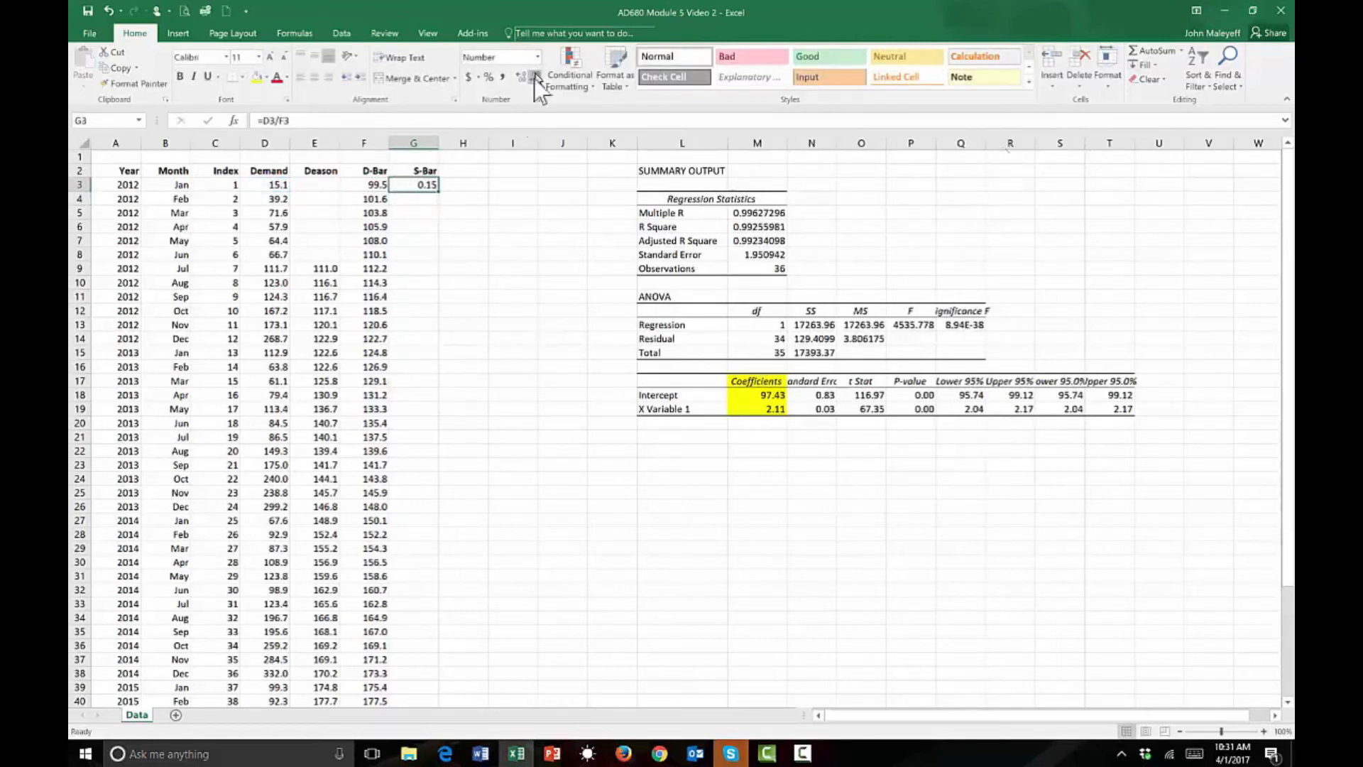
double_click(438, 191)
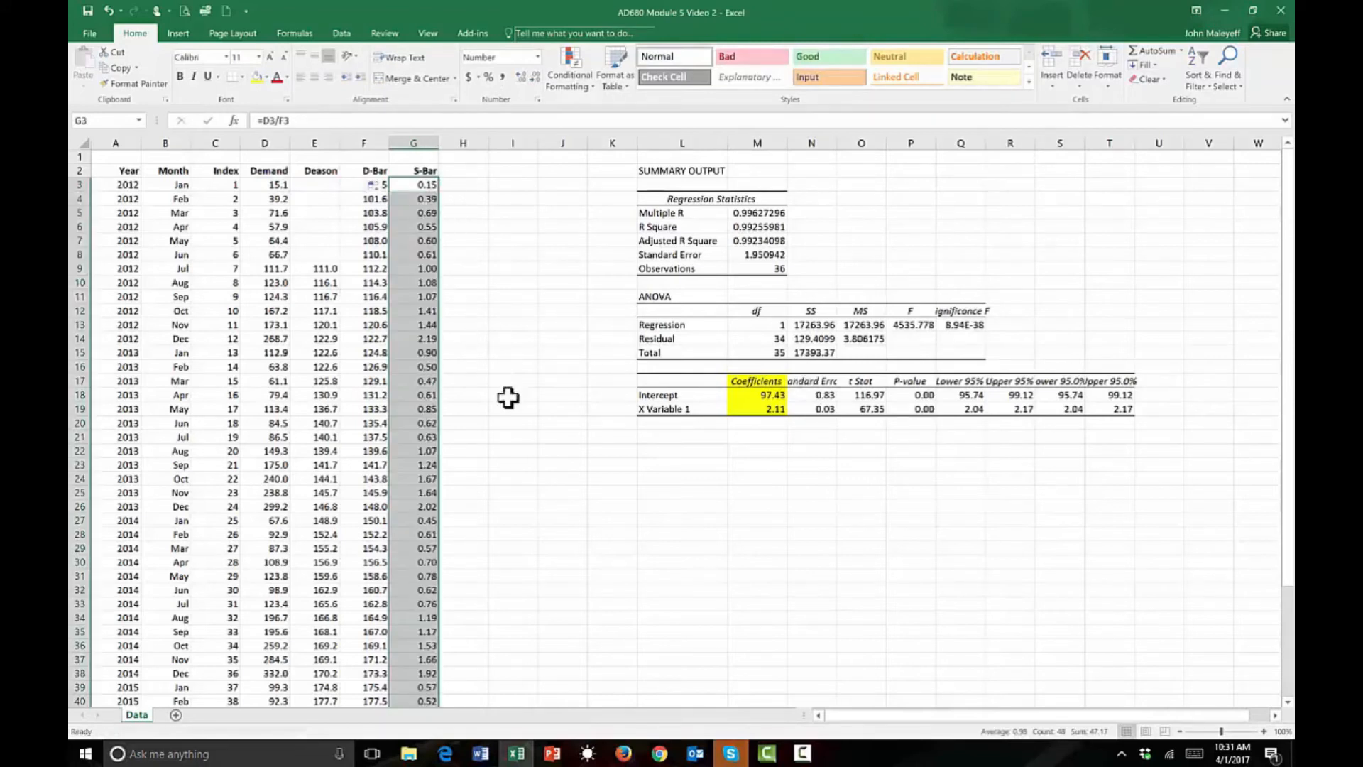
scroll(507, 398, down, 4)
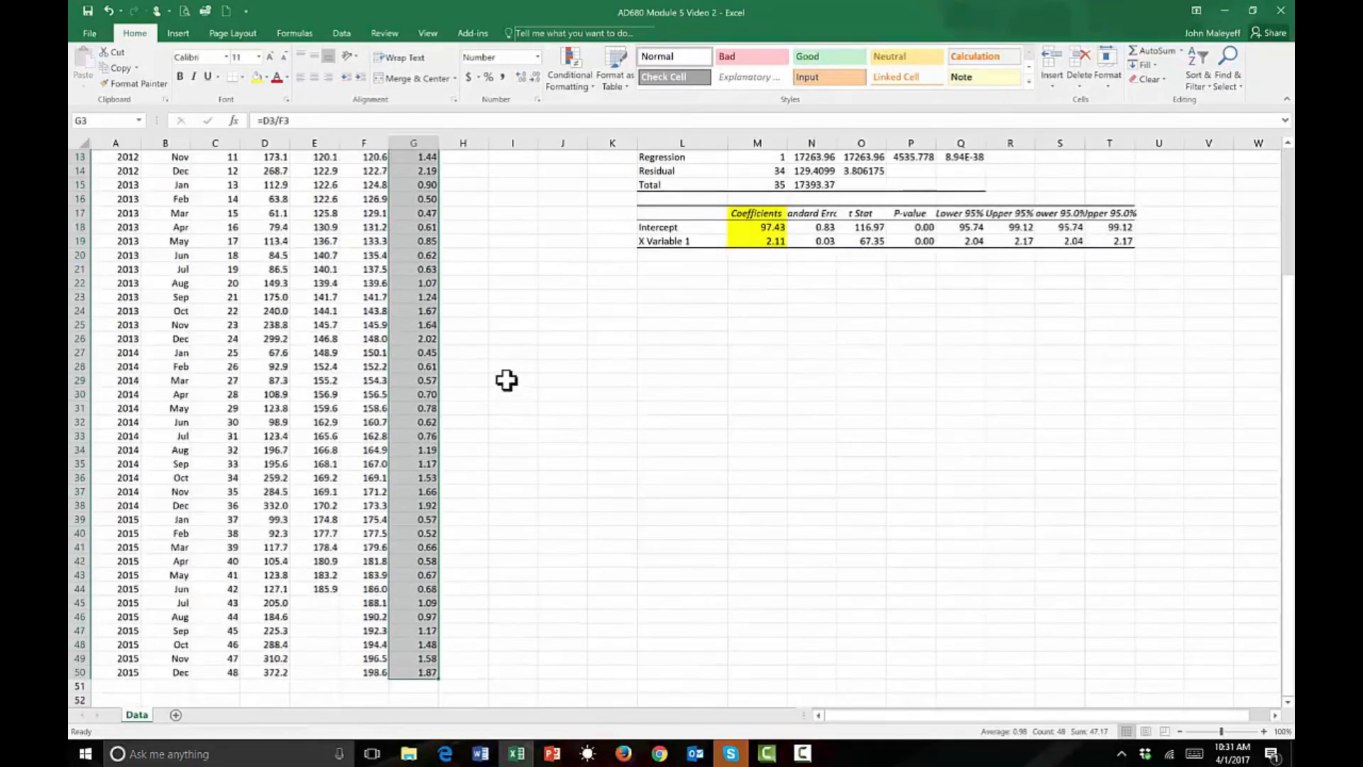
scroll(506, 380, up, 4)
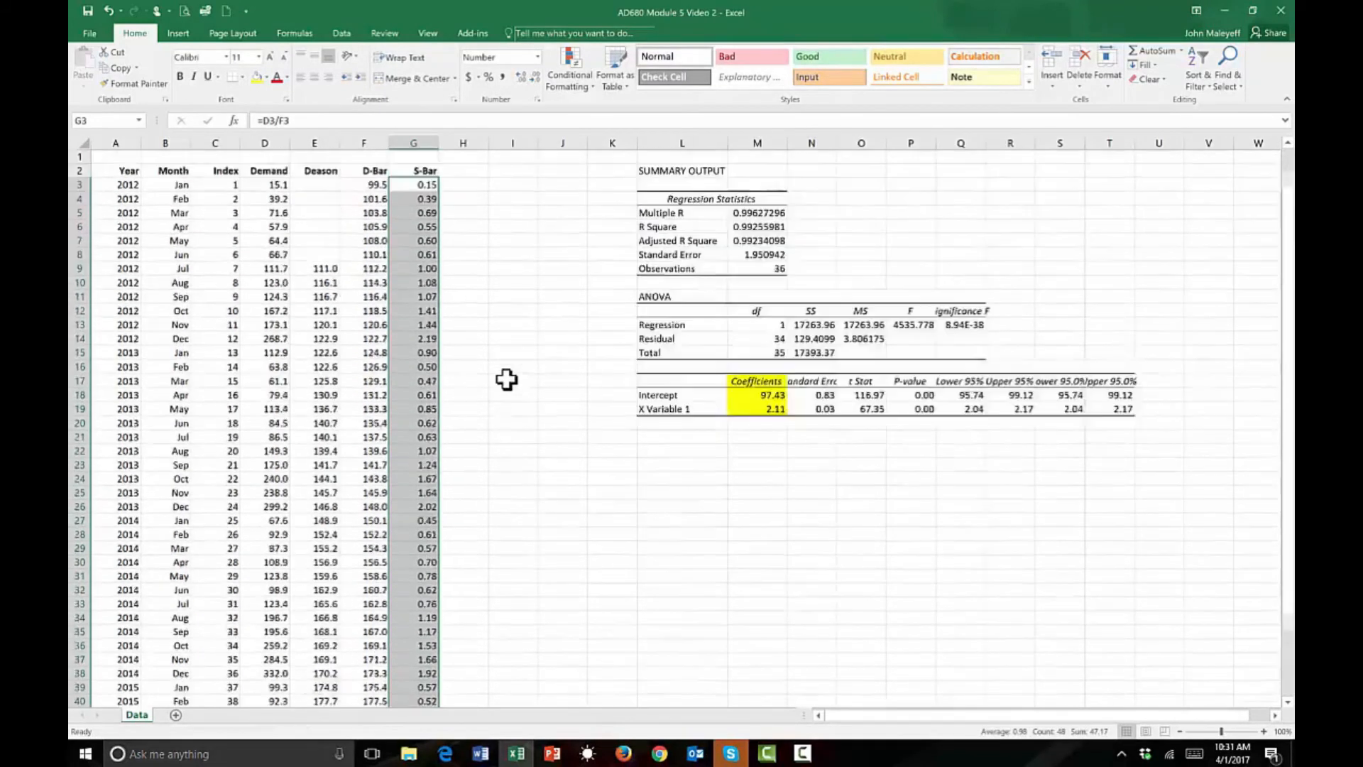
click(522, 328)
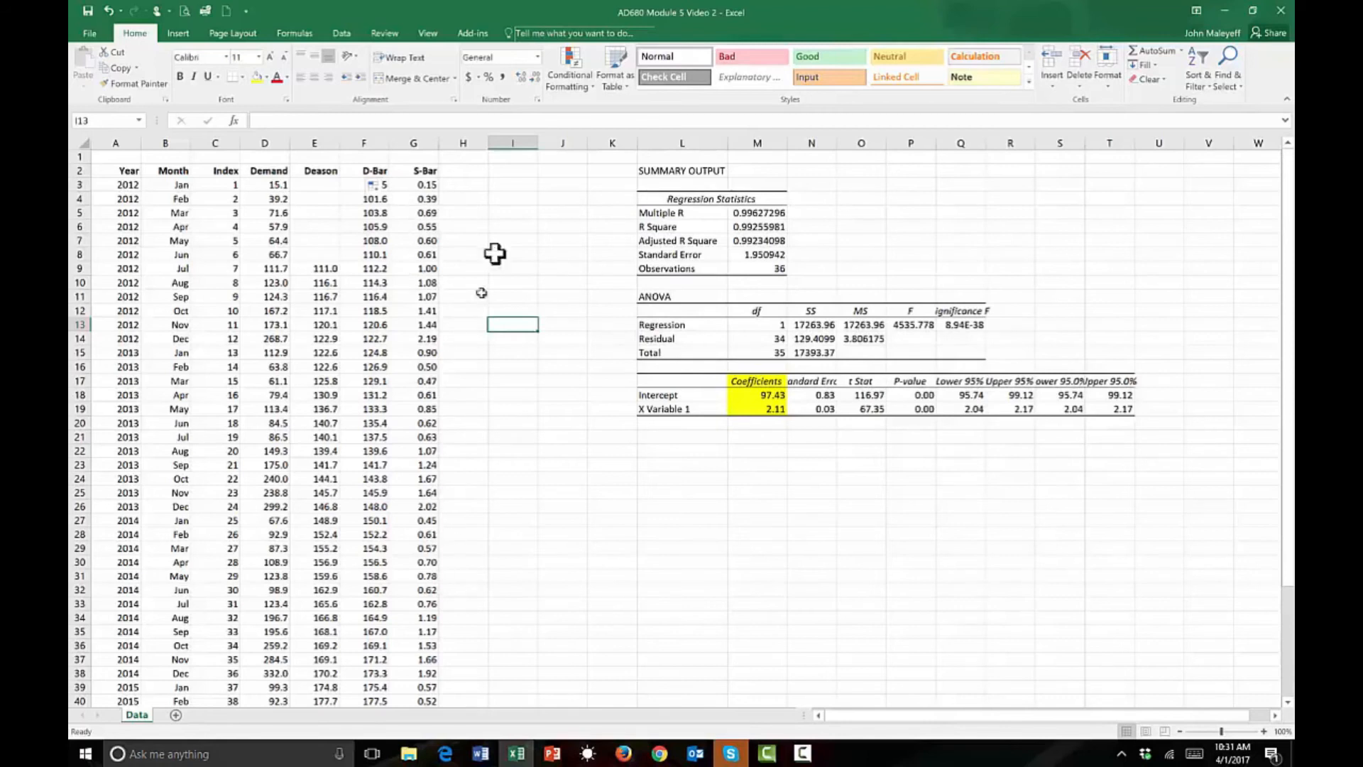
Enter the heading Seas Fac in H2, beside S-Bar.
click(470, 171)
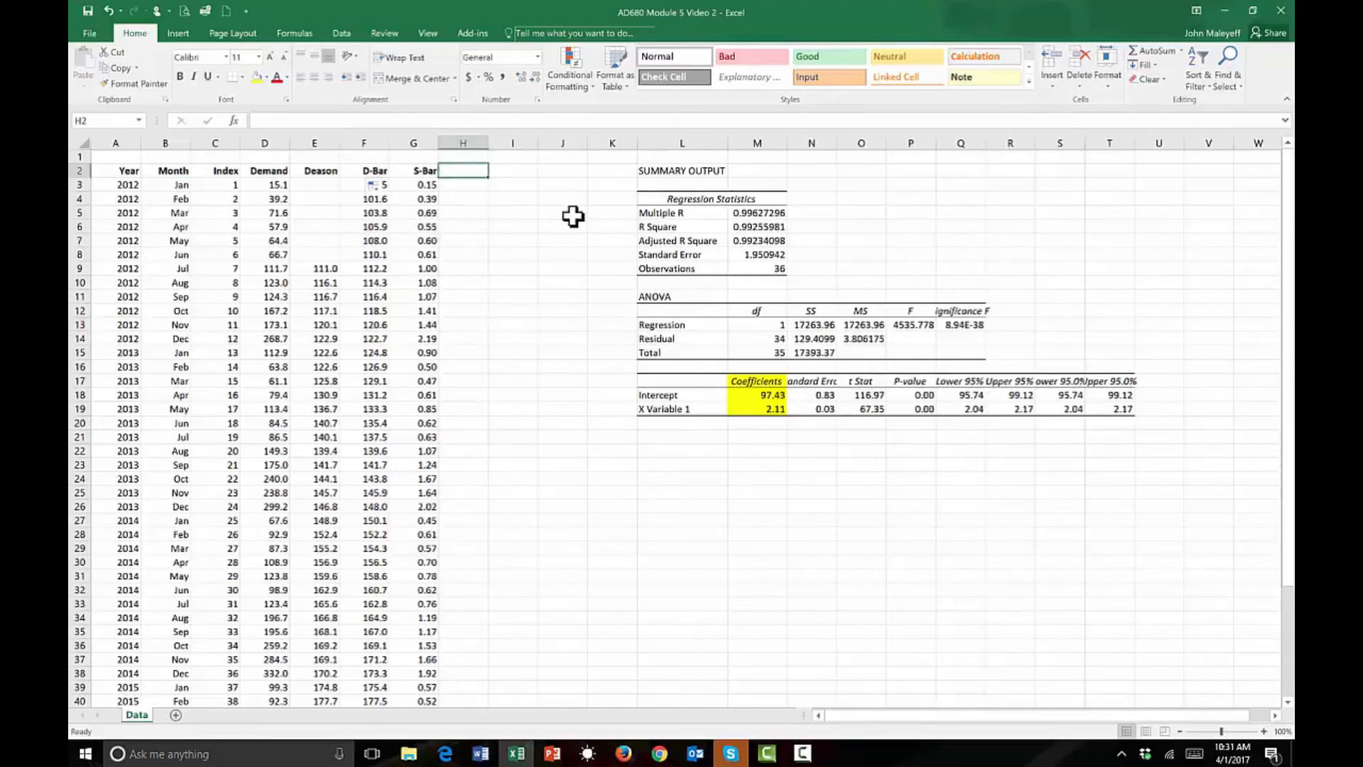
text(Seas)
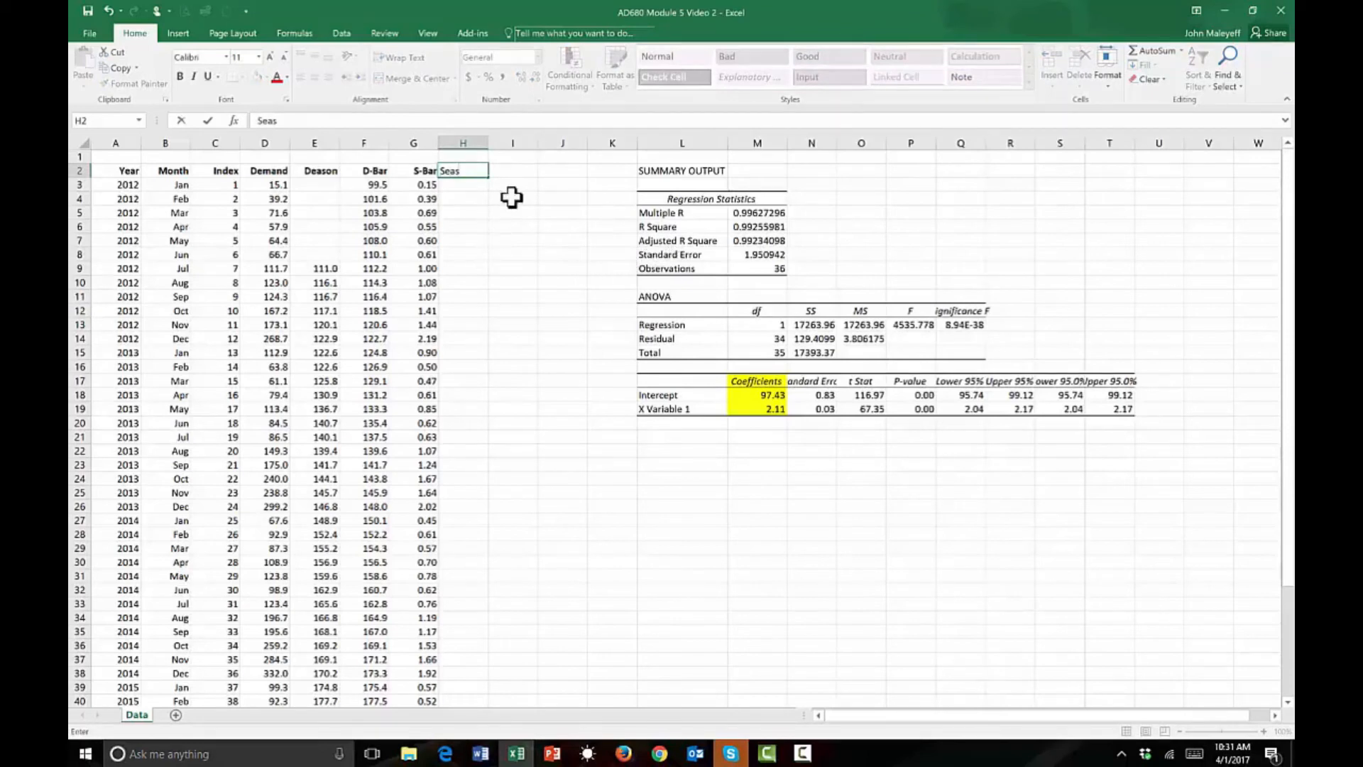
text( Fac)
click(461, 254)
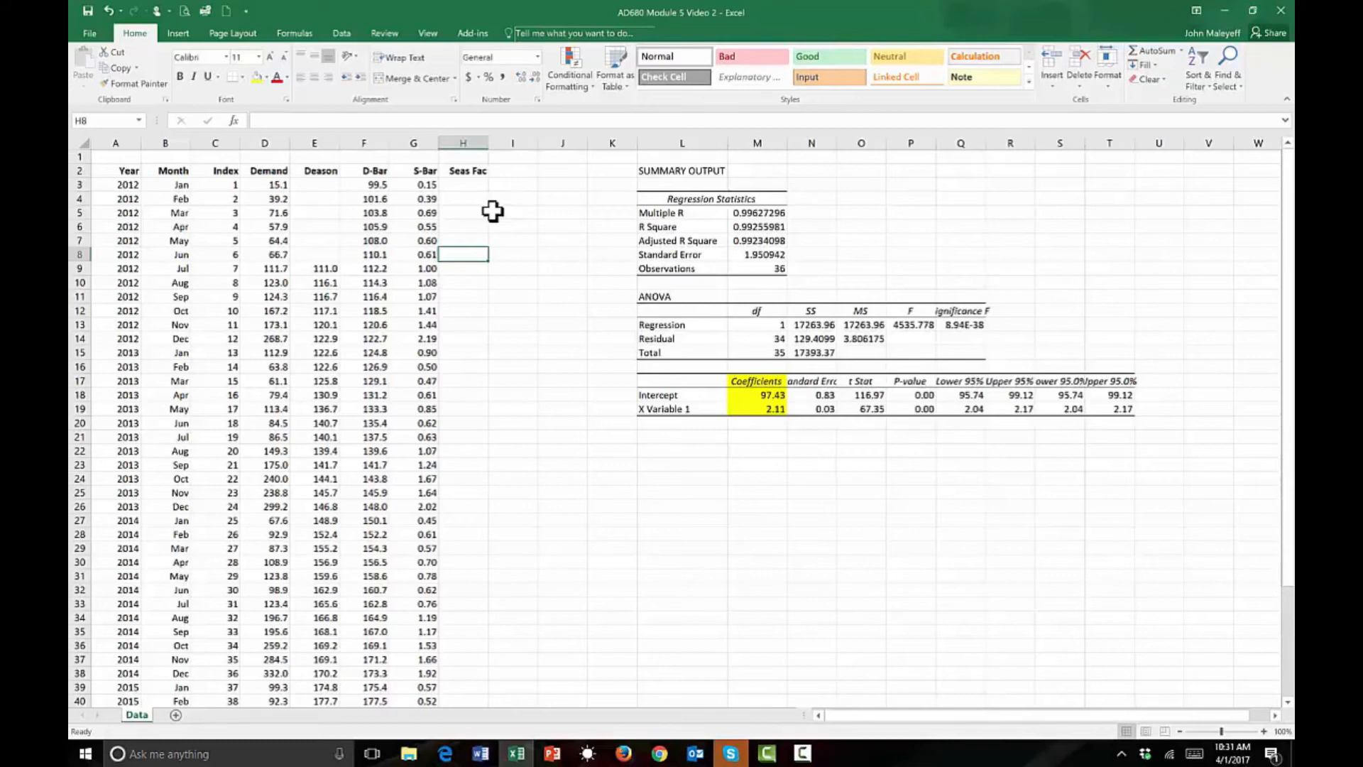
Calculate January's seasonal factor in H3 with =AVERAGE(G3,G15,G27,G39) and copy the formula down to December in H14.
click(477, 185)
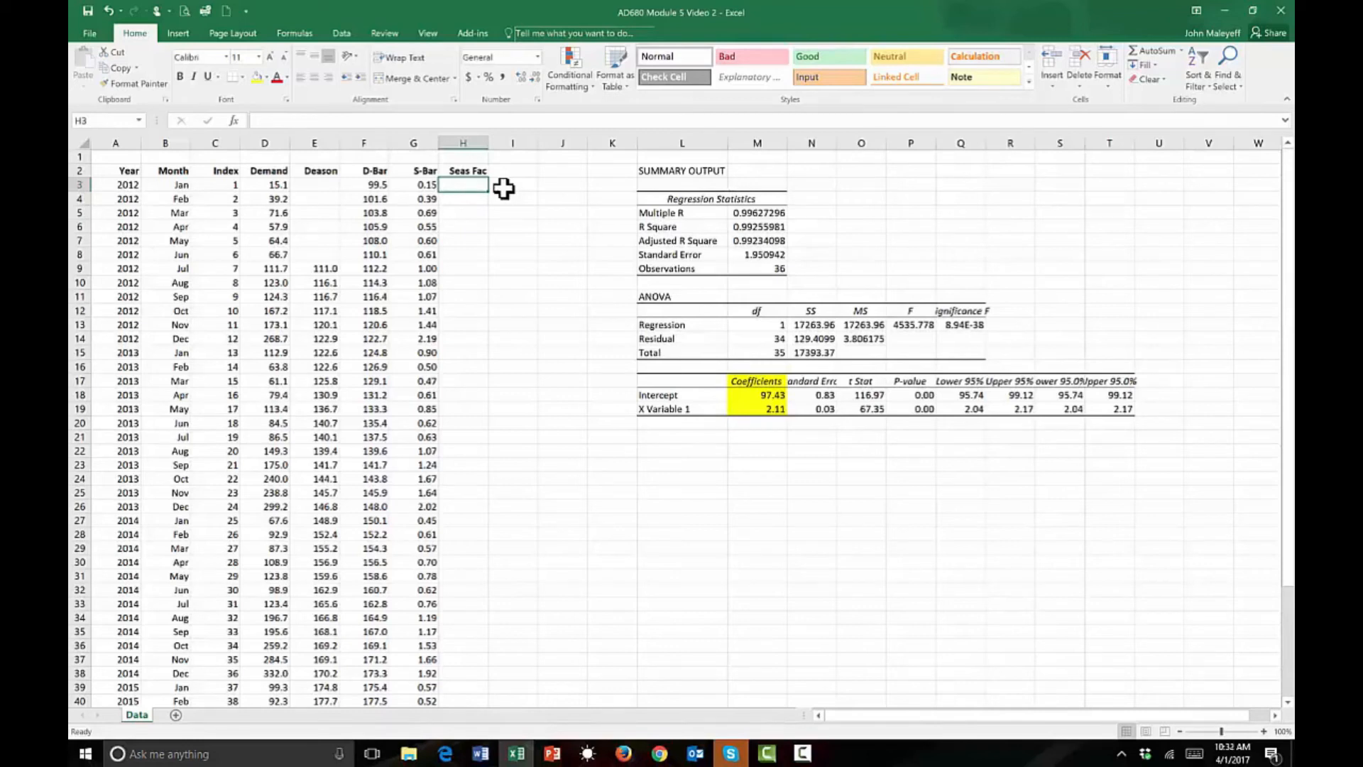
text(=)
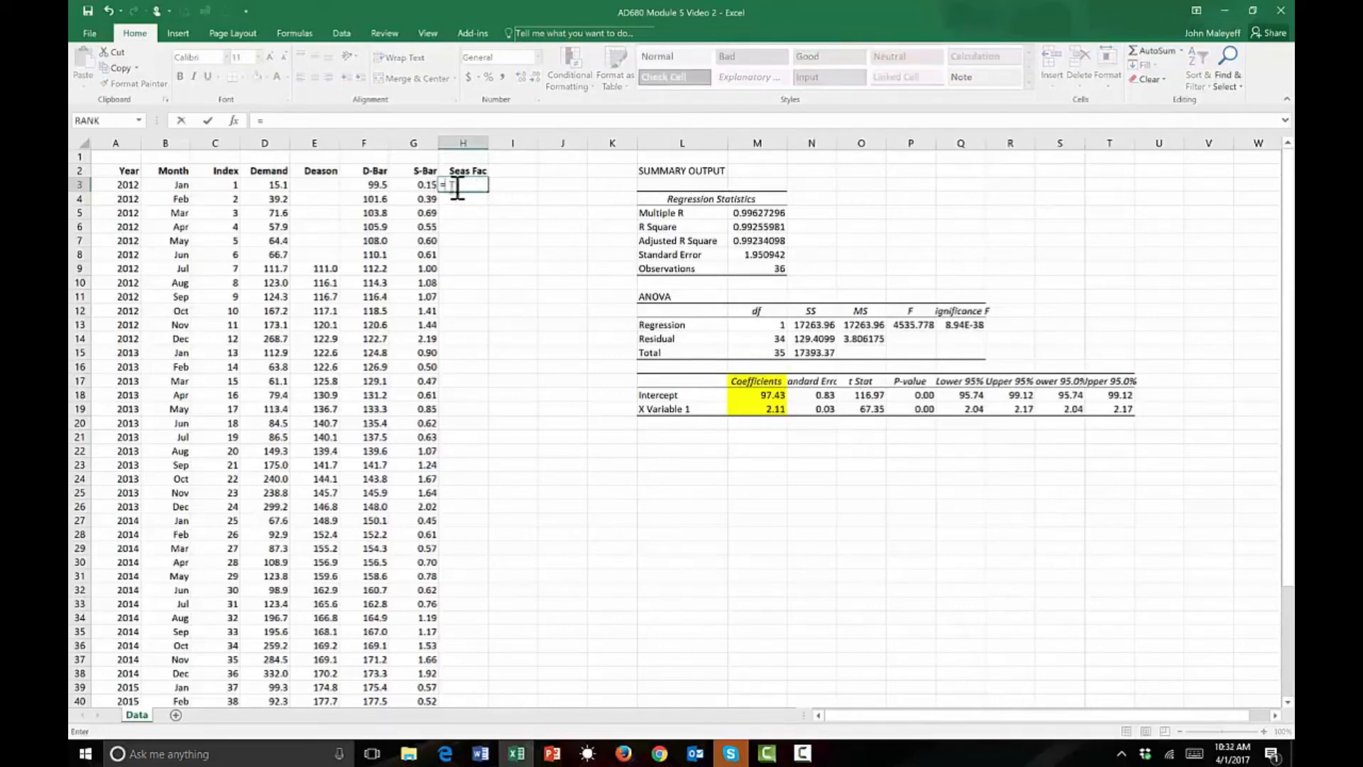
text(average)
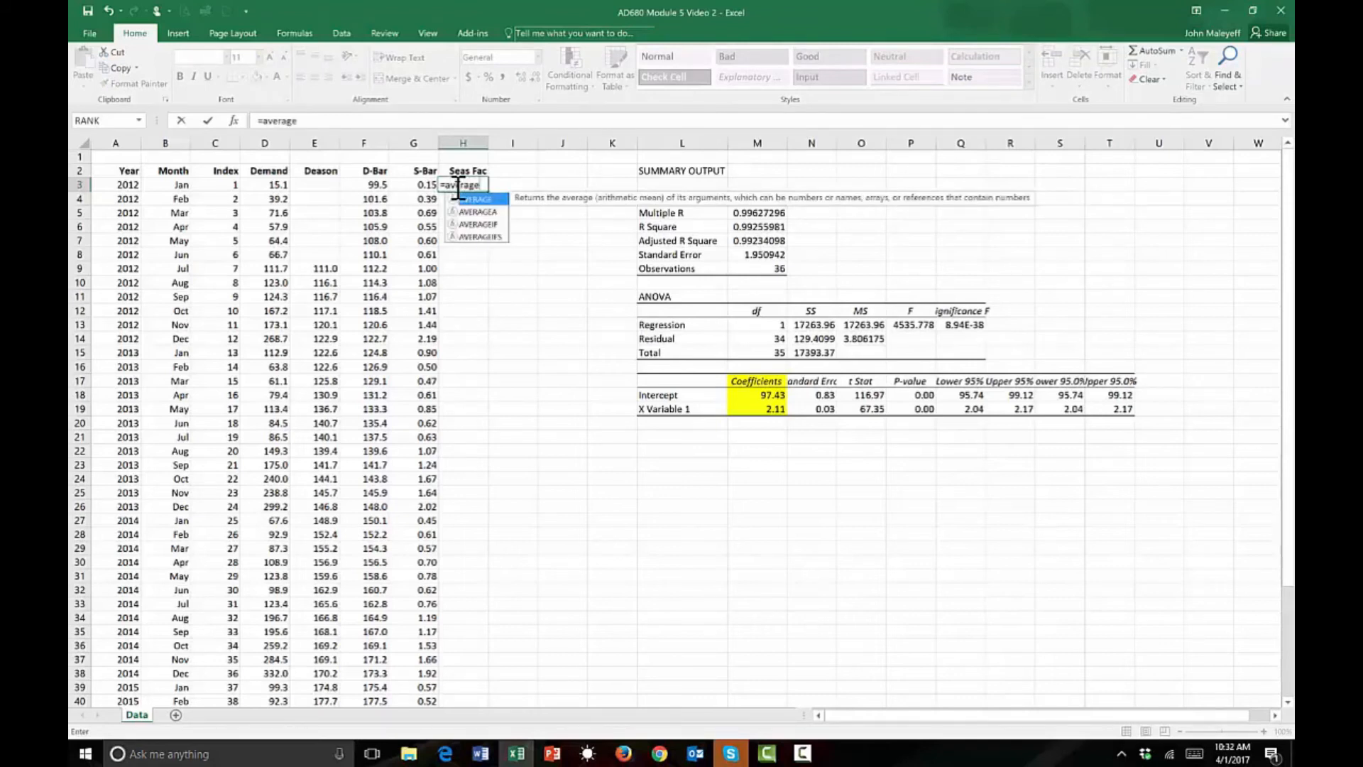
text(()
click(424, 184)
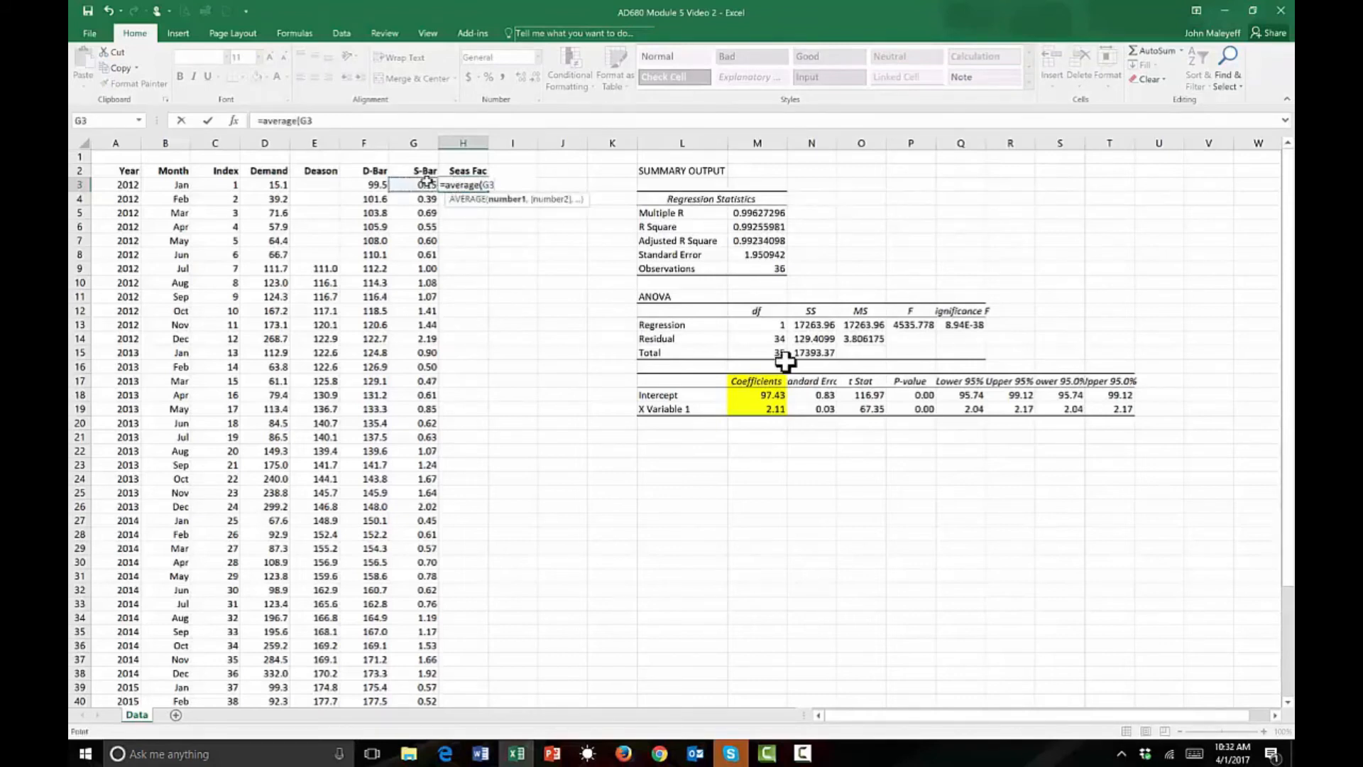
text(,)
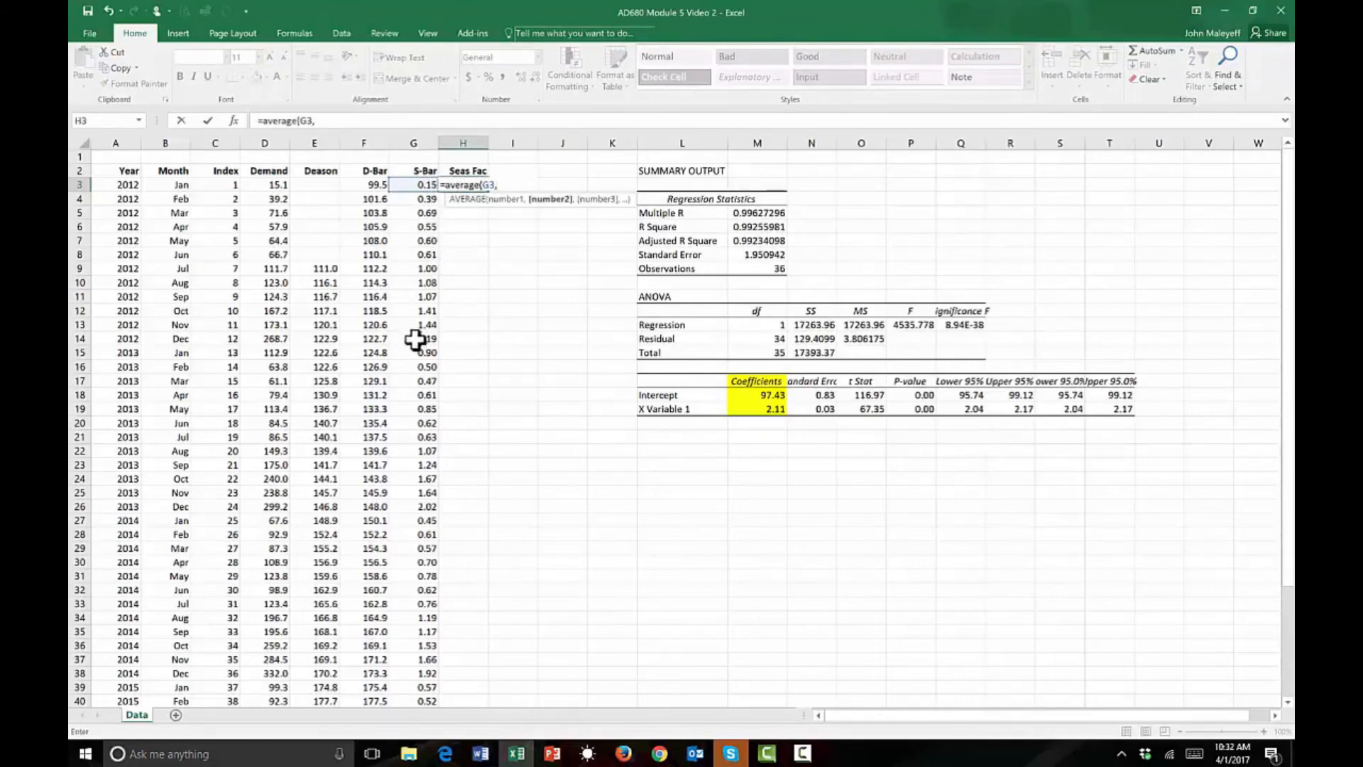
click(419, 352)
text(,)
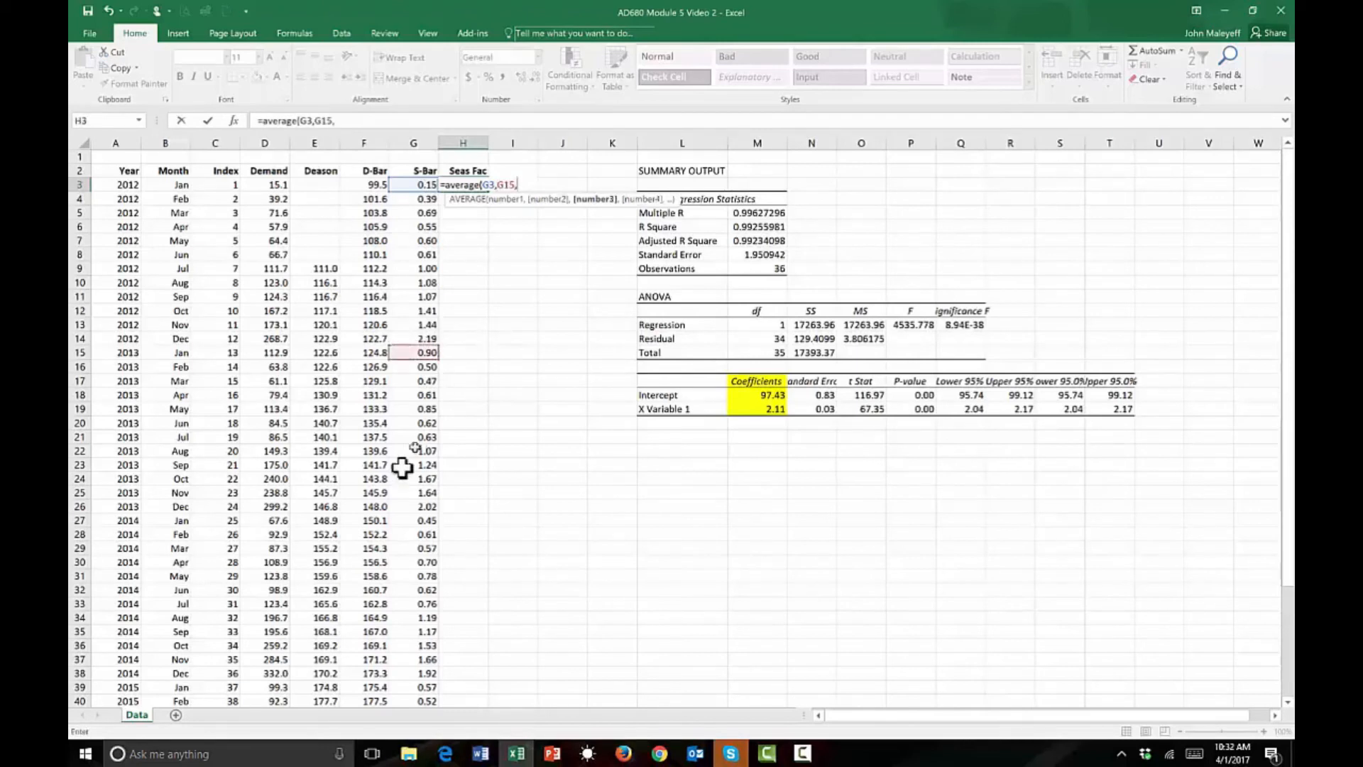
click(420, 519)
text(,)
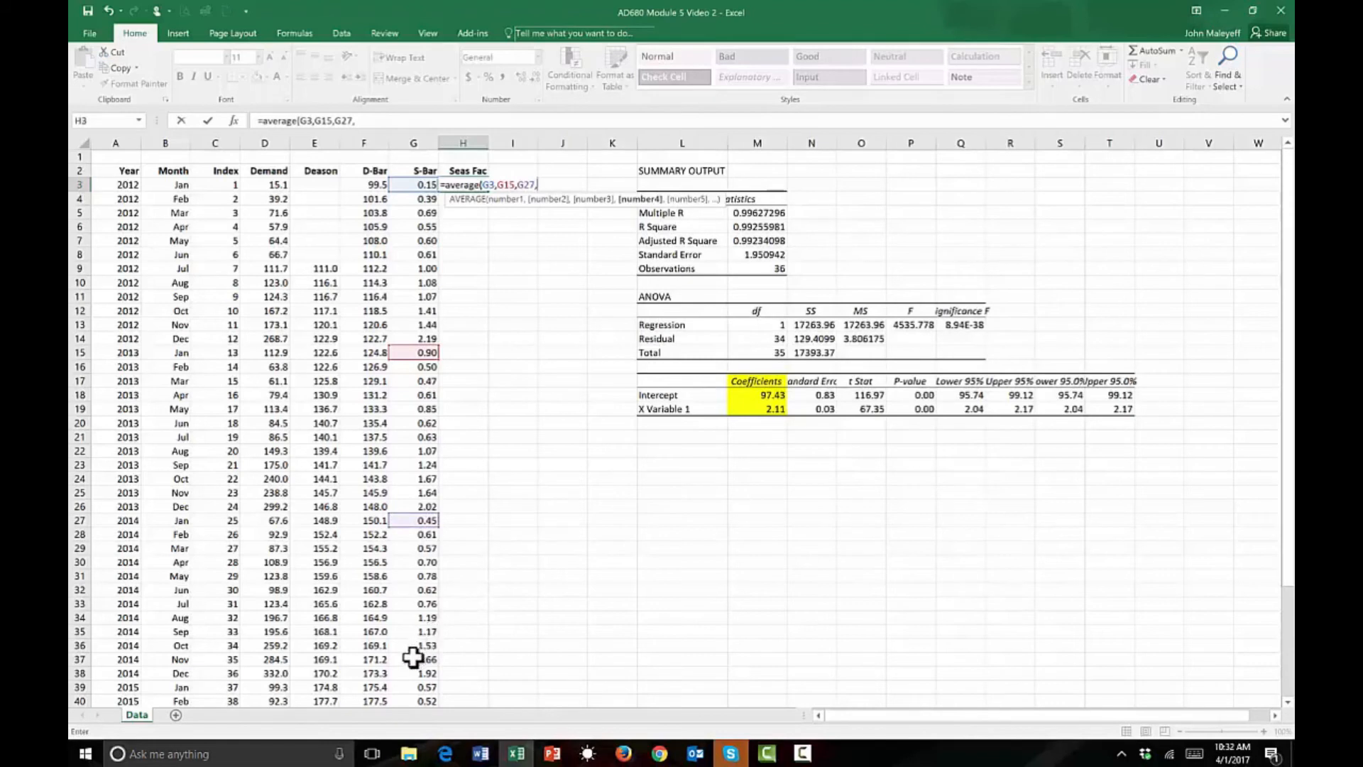
click(421, 687)
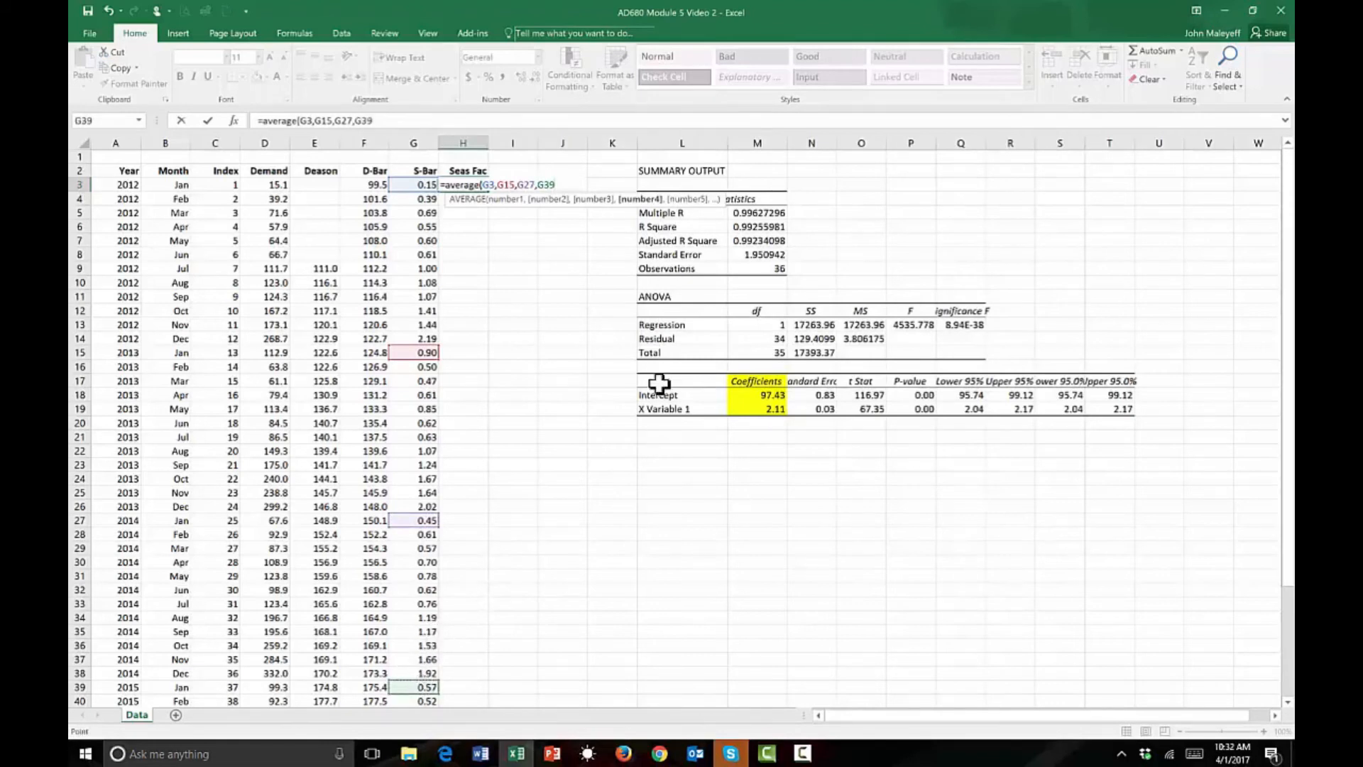
key(Return)
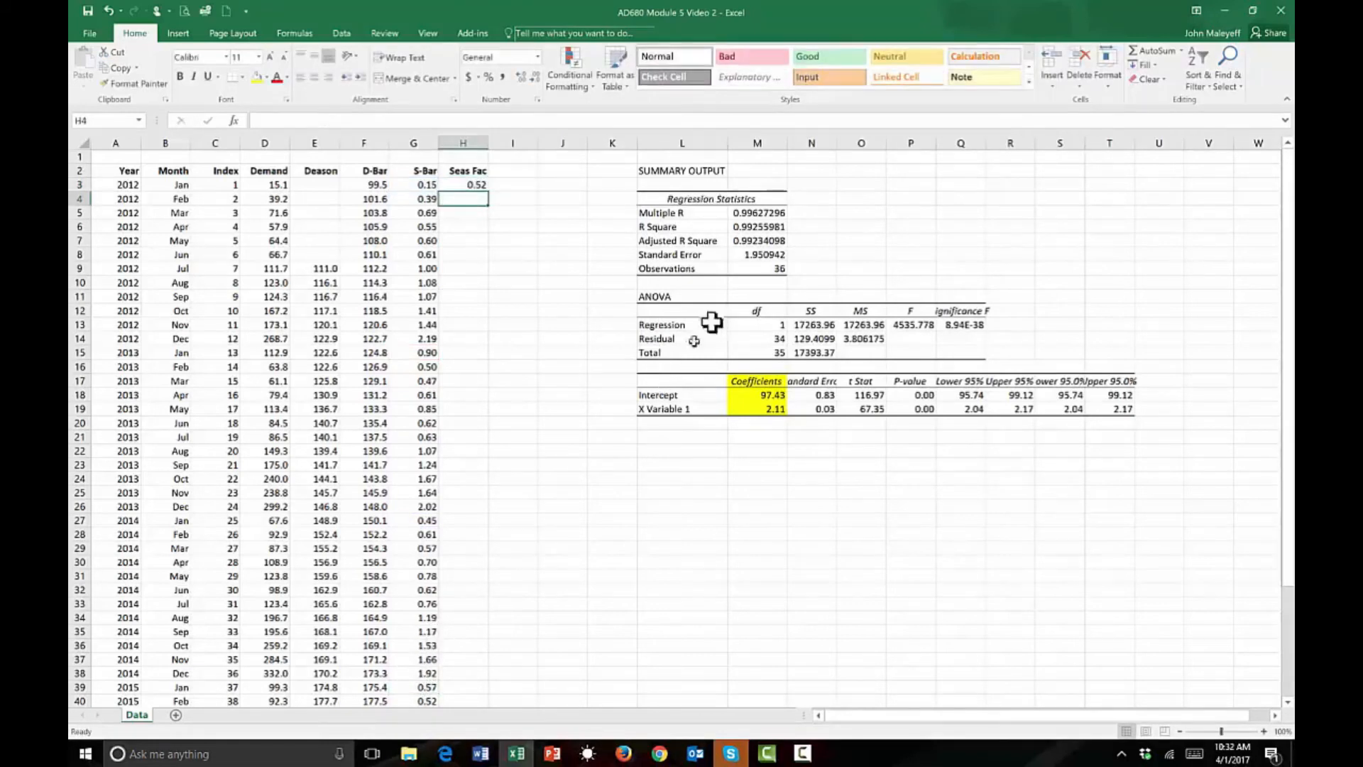
click(479, 185)
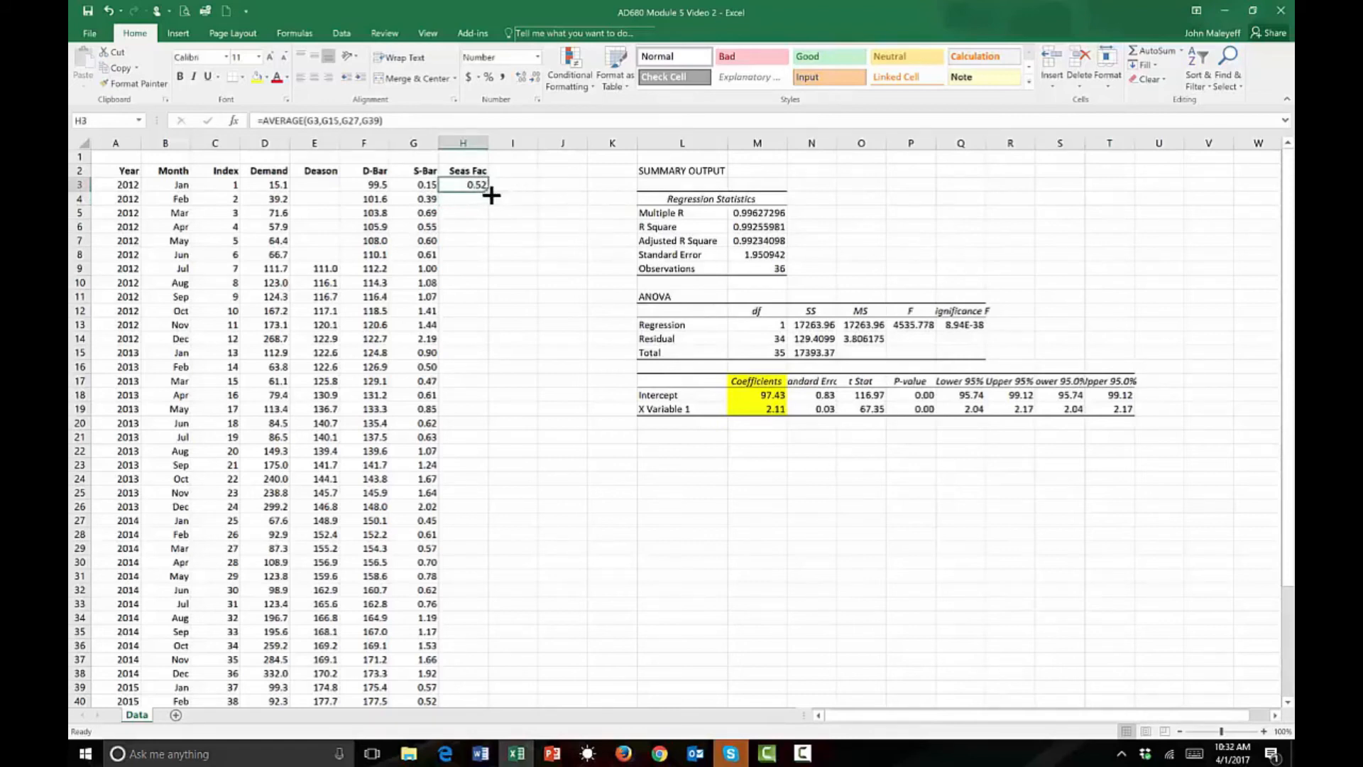
drag(490, 196, 488, 340)
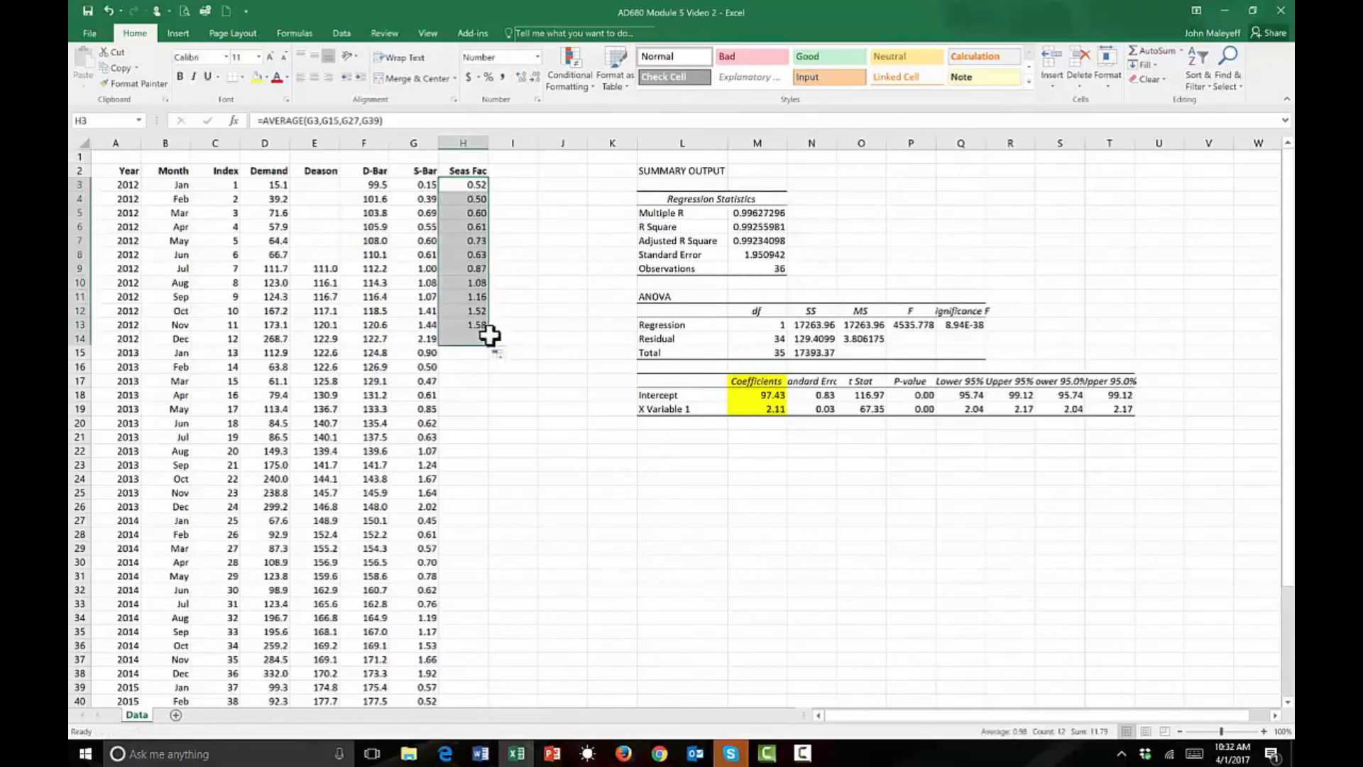
Check which S-Bar cells the December seasonal factor formula in H14 averages, down to the last data row.
click(480, 343)
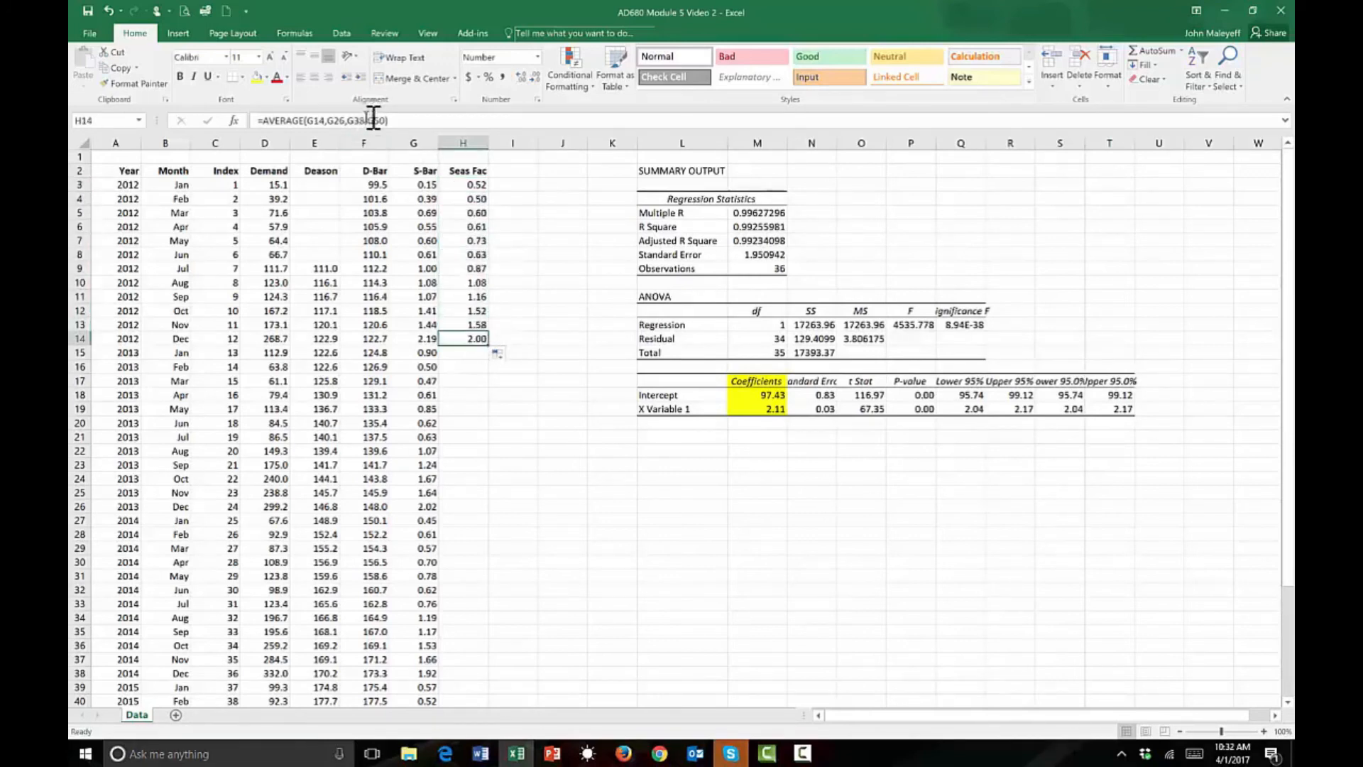
click(408, 122)
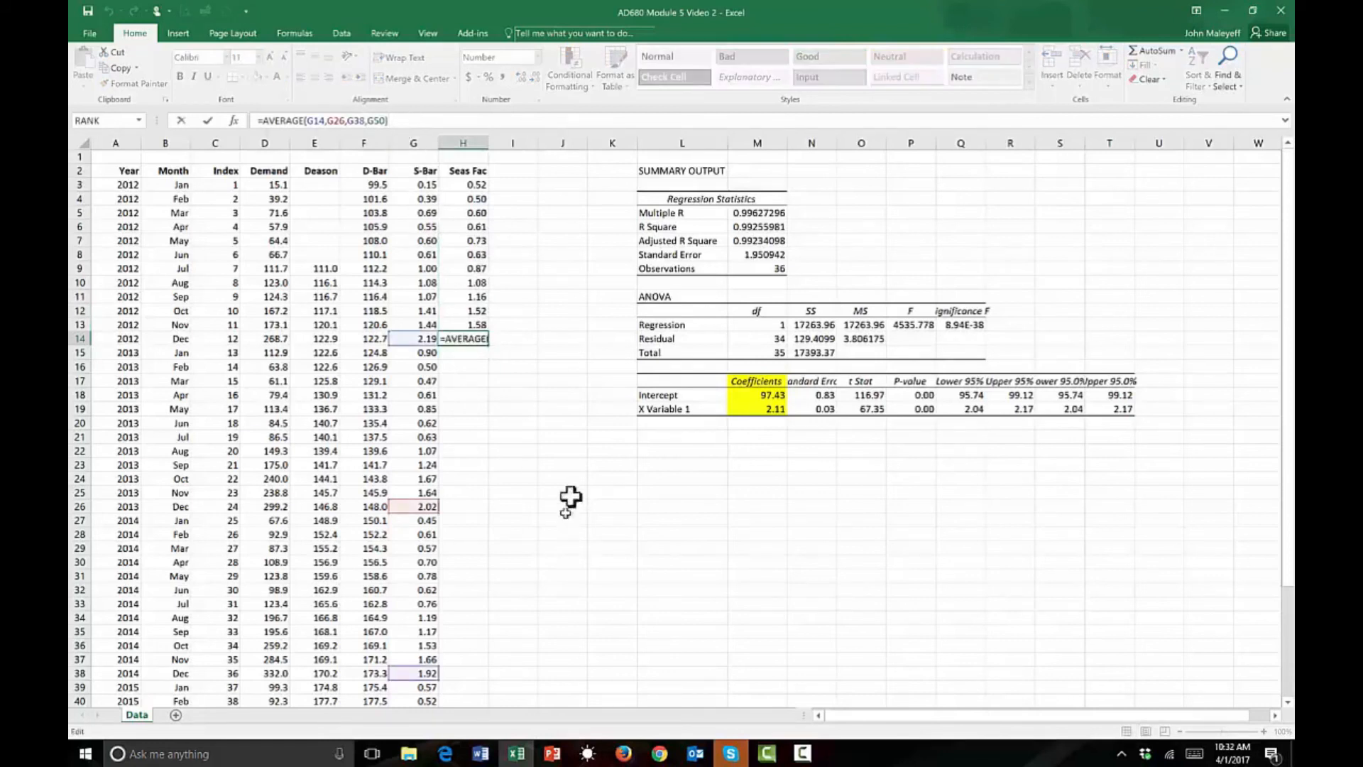
drag(1291, 455, 1293, 565)
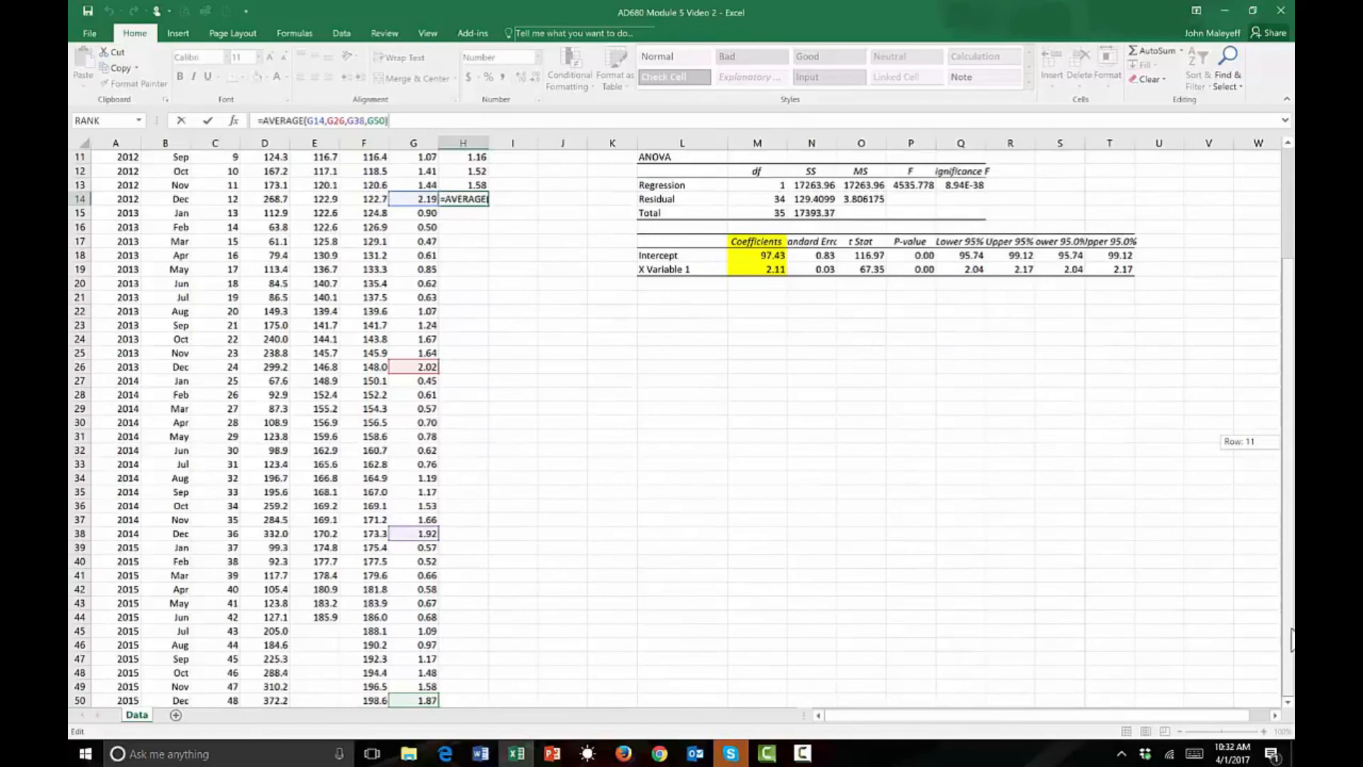
drag(1291, 625, 1290, 415)
key(ctrl+Return)
click(505, 395)
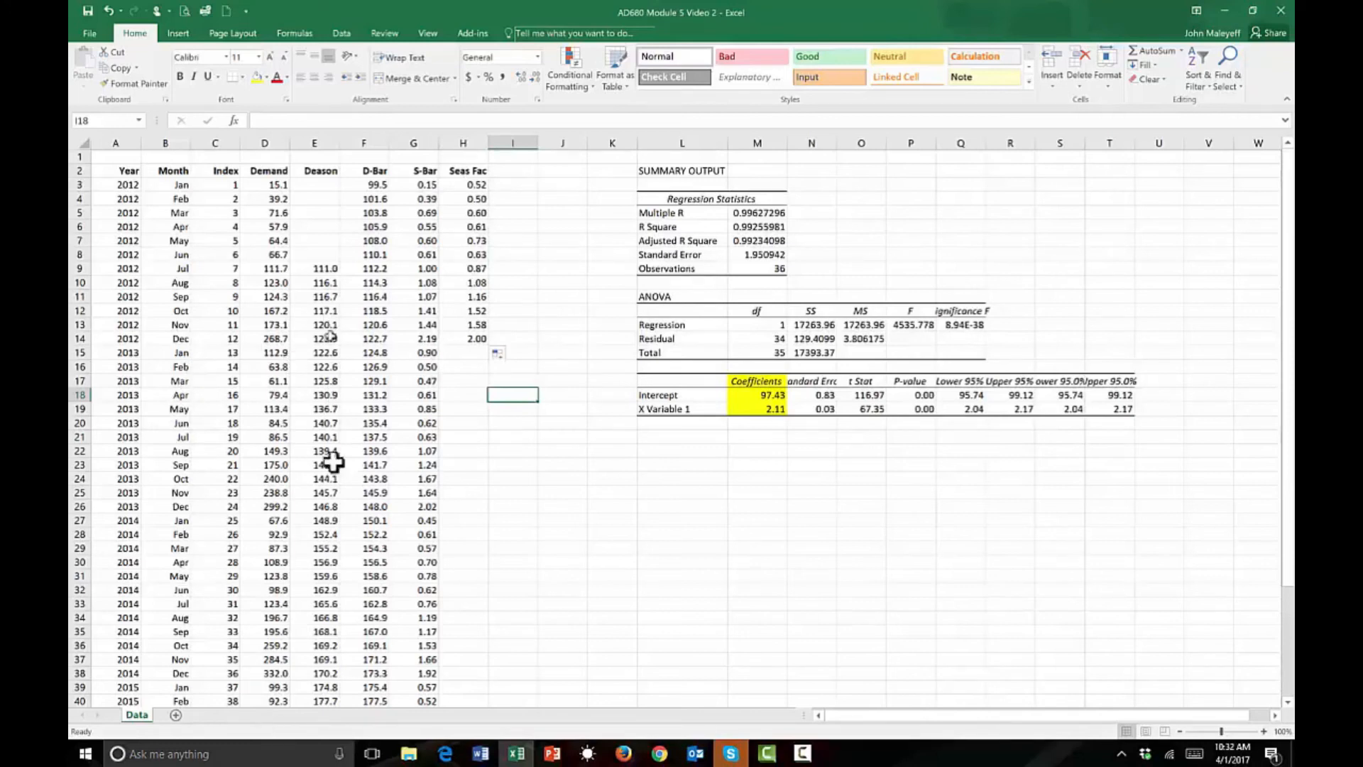
Try to extend the averaging formula from H14 into H15 and inspect which S-Bar cells it references.
click(453, 353)
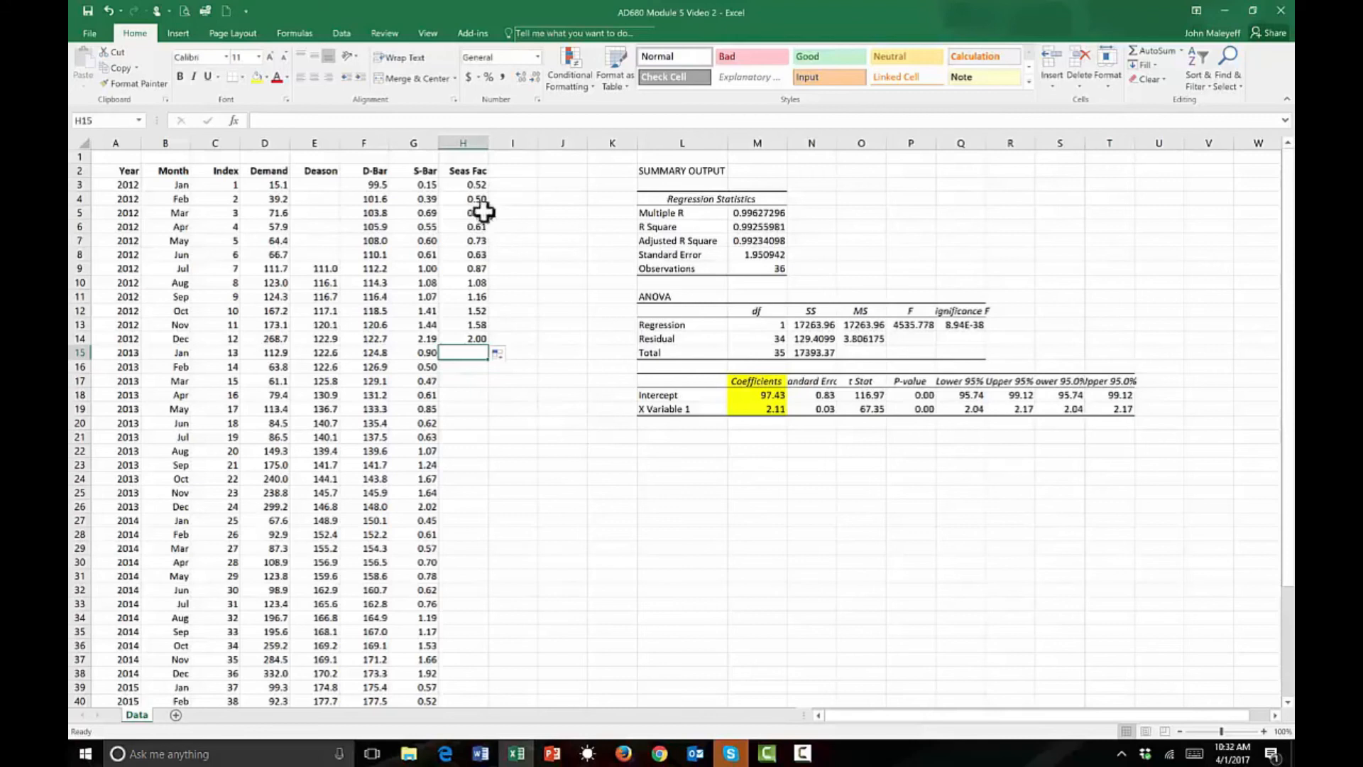
click(474, 340)
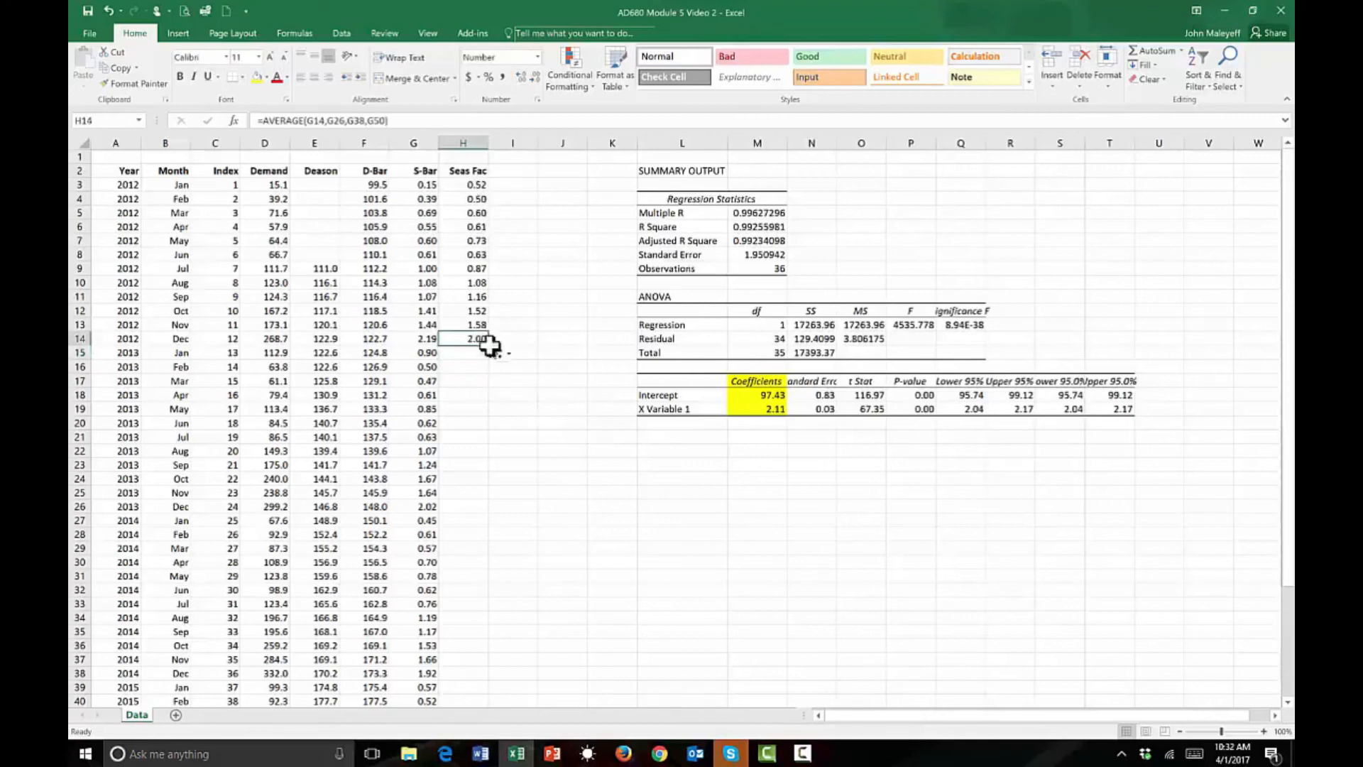
drag(491, 344, 483, 359)
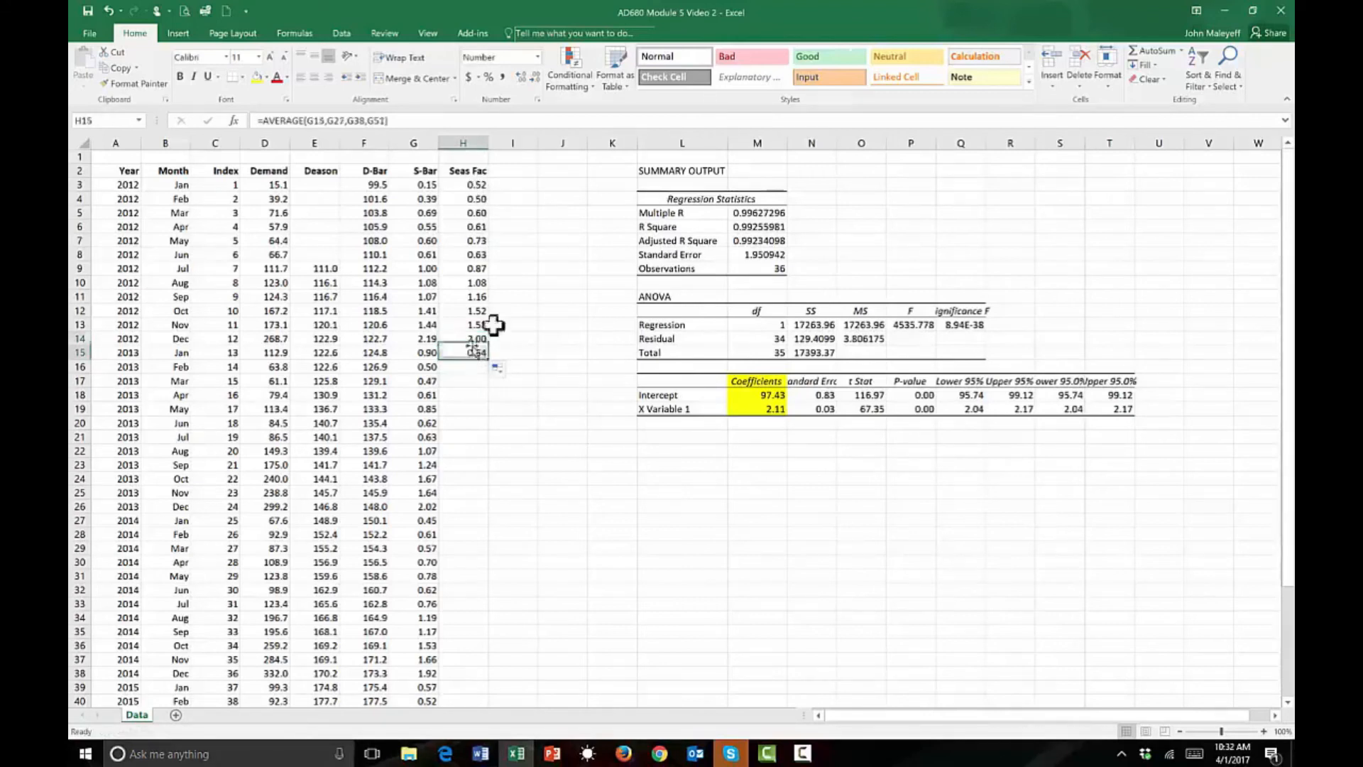
click(485, 124)
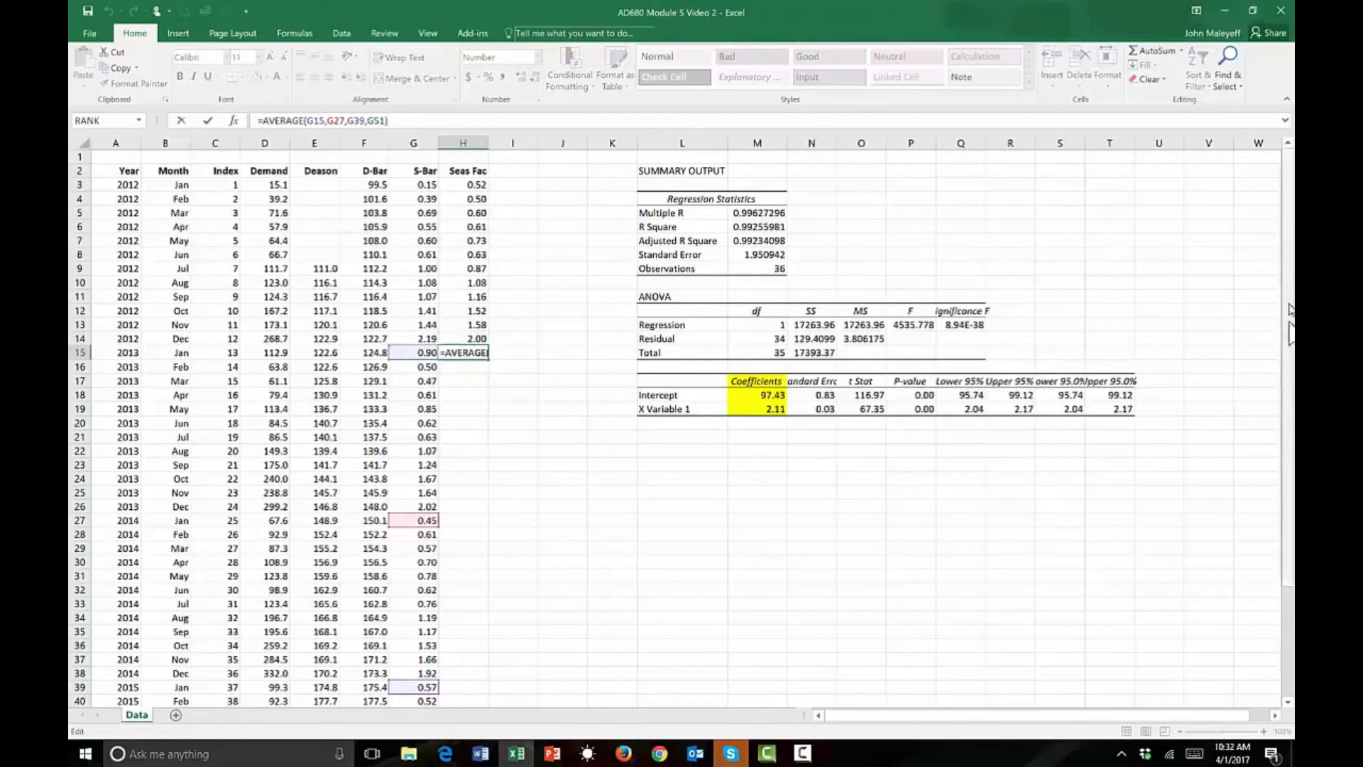
drag(1291, 492, 1291, 757)
click(1289, 703)
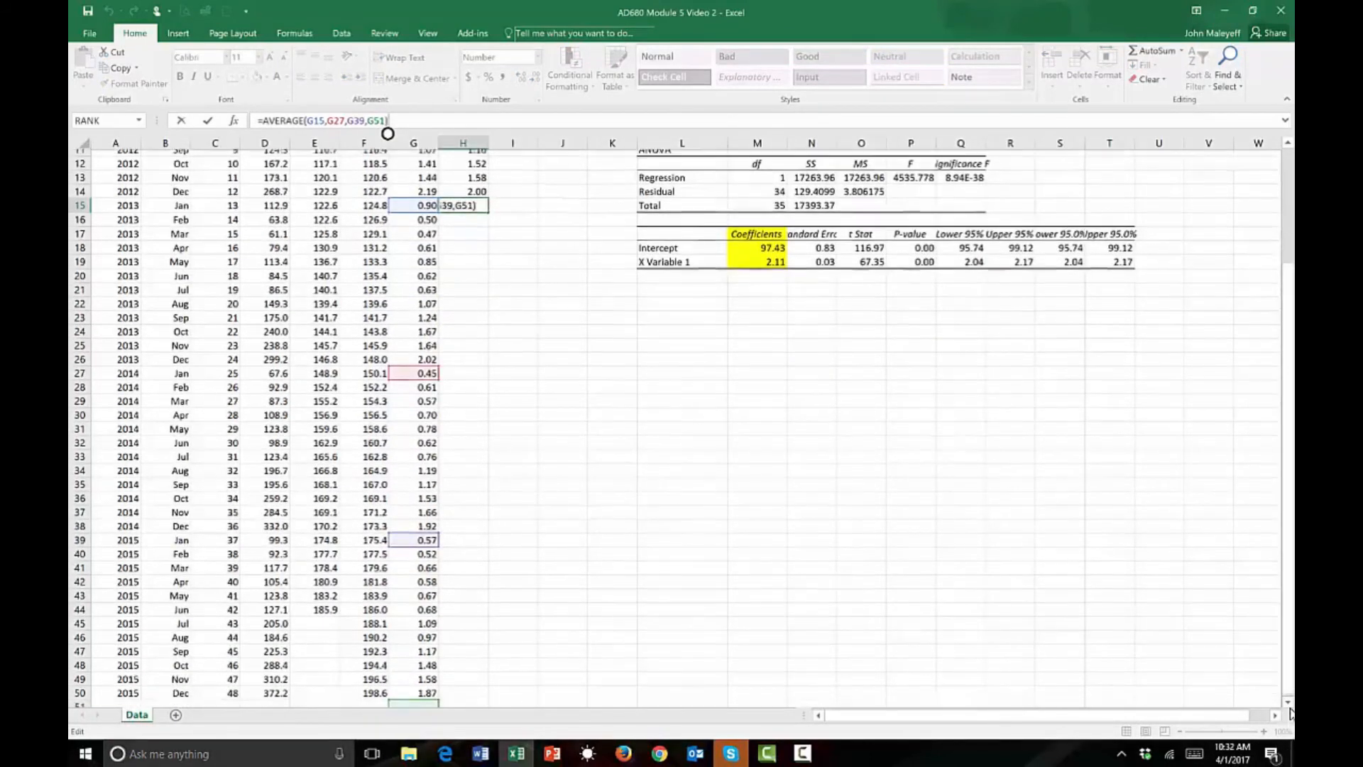
click(1289, 703)
click(1289, 703)
drag(1288, 603, 1288, 298)
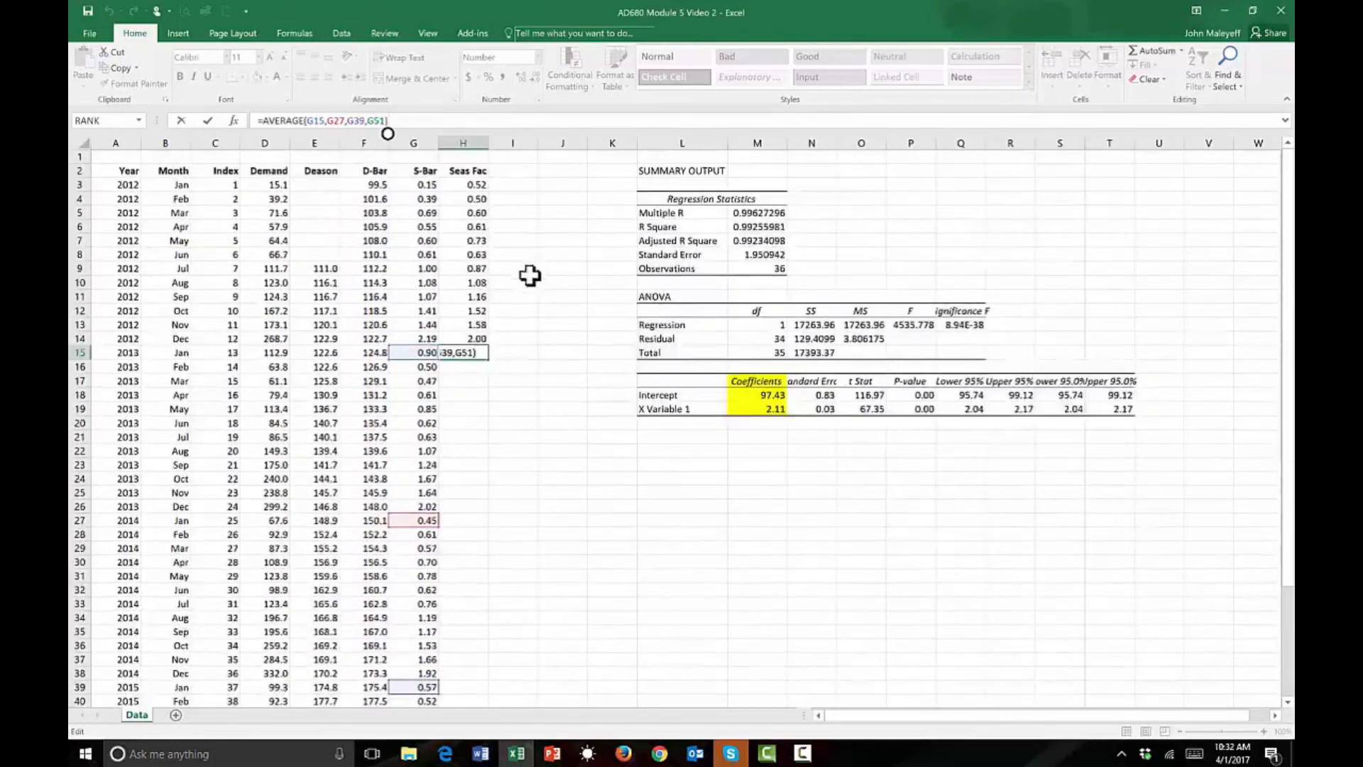
key(ctrl+Return)
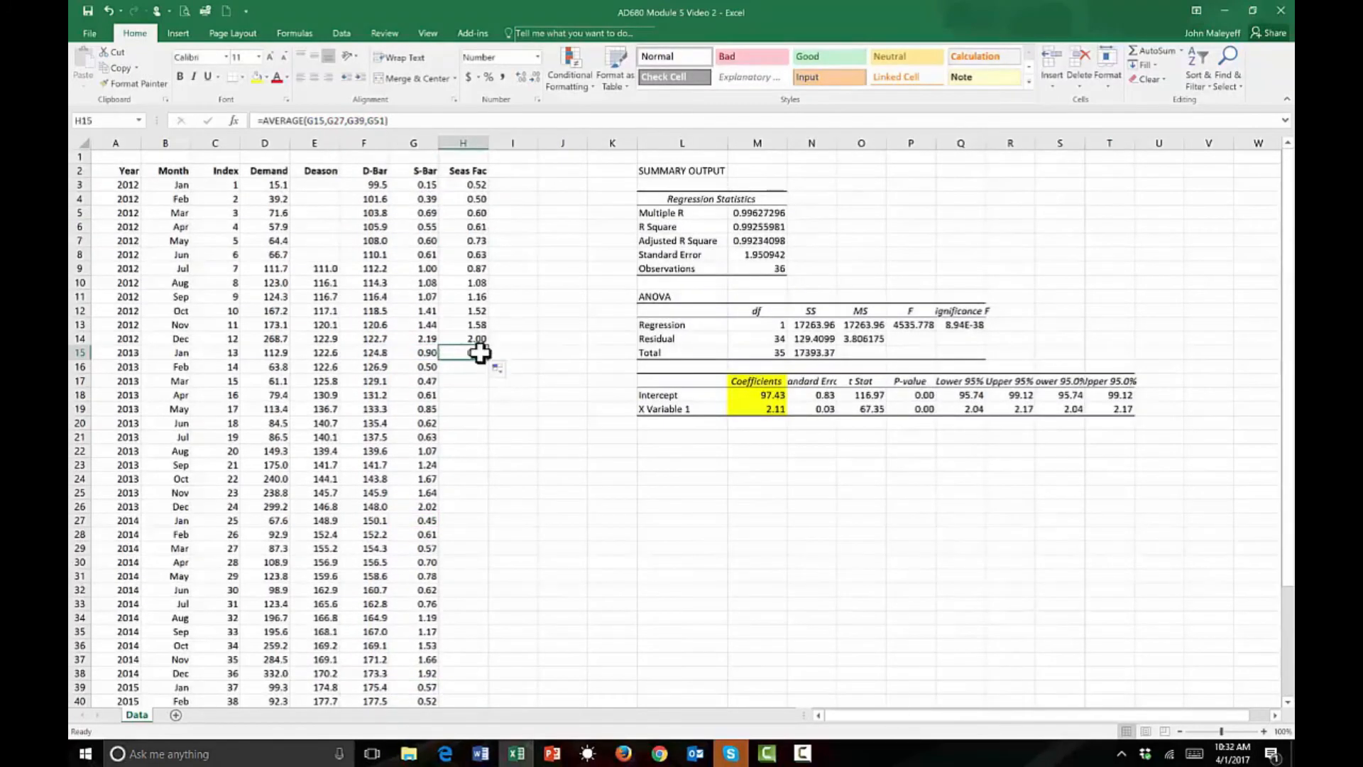
Repeat the monthly seasonal factors by setting H15 to =H3 and copying it down to H50, and check the 2015 links.
text(=)
click(479, 185)
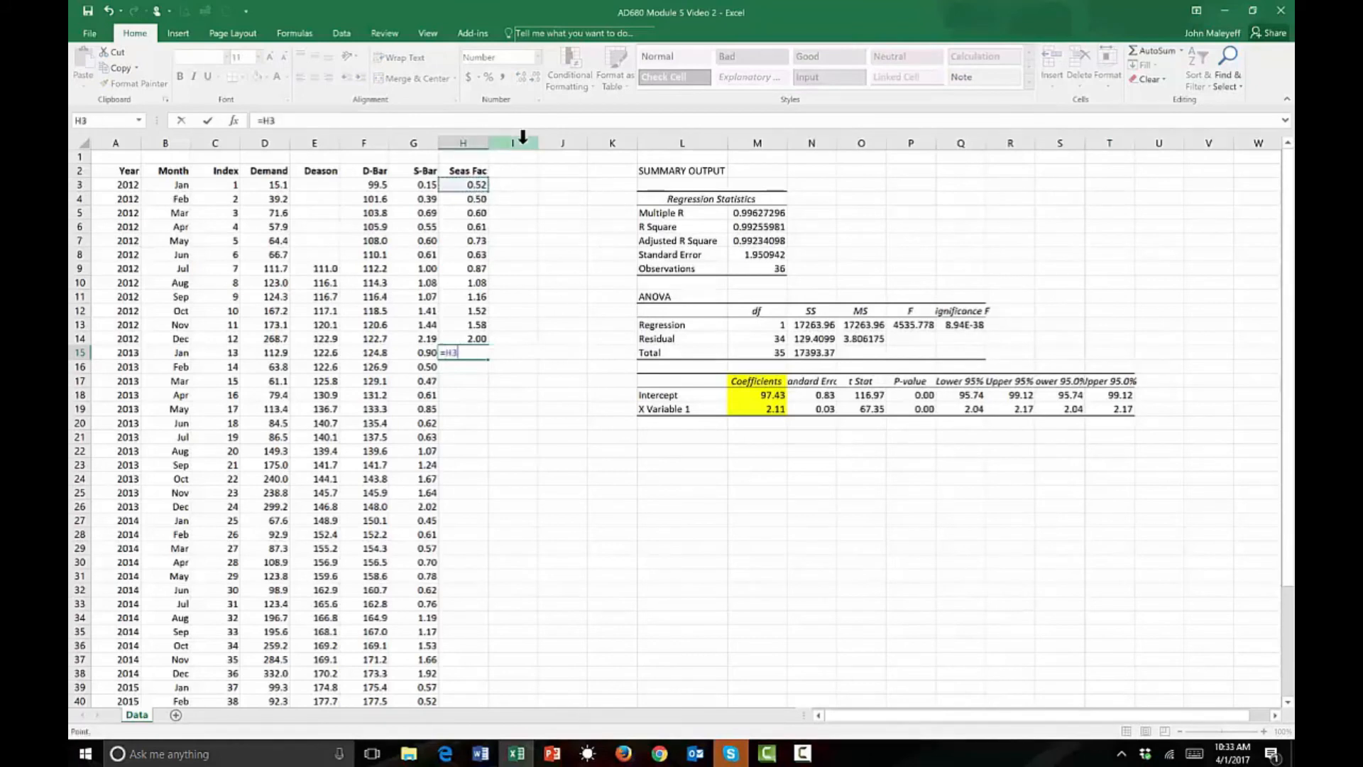
key(Return)
click(470, 353)
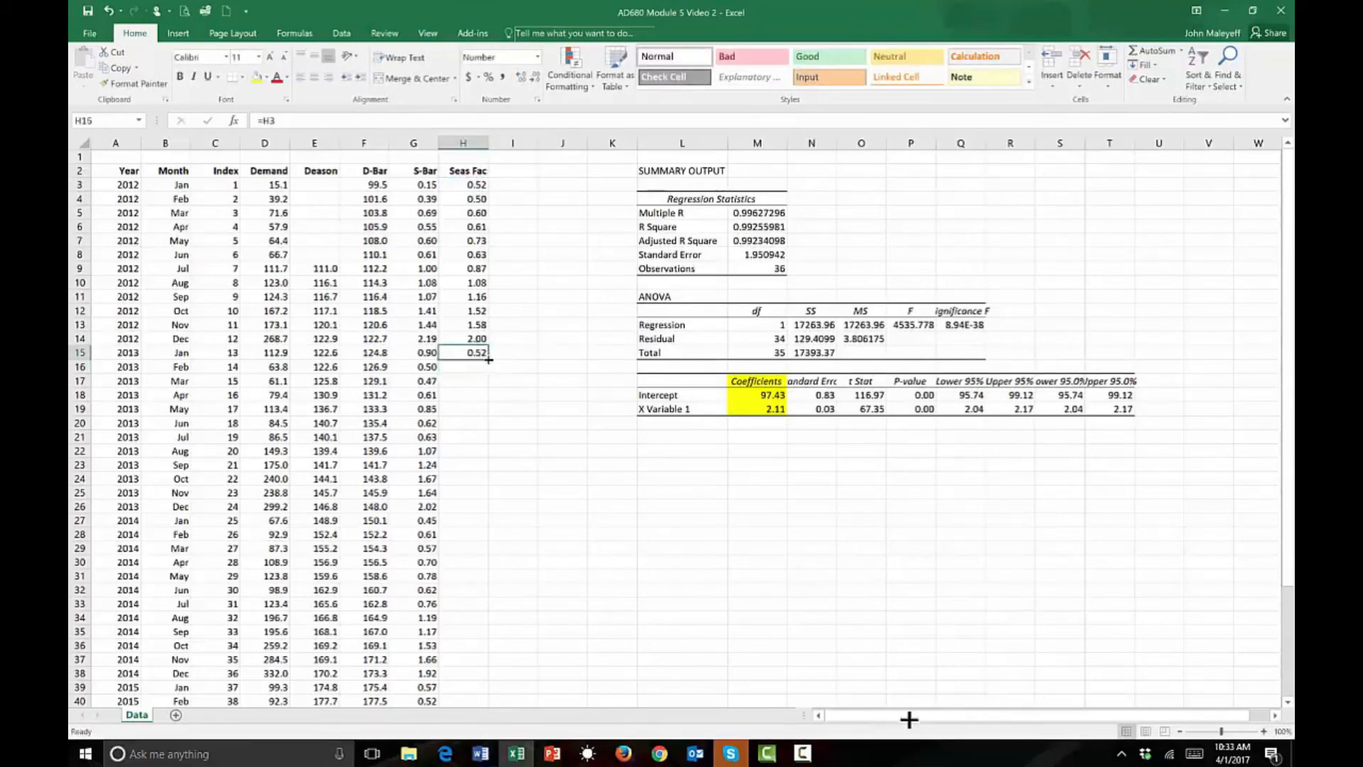
double_click(488, 360)
drag(479, 185, 465, 502)
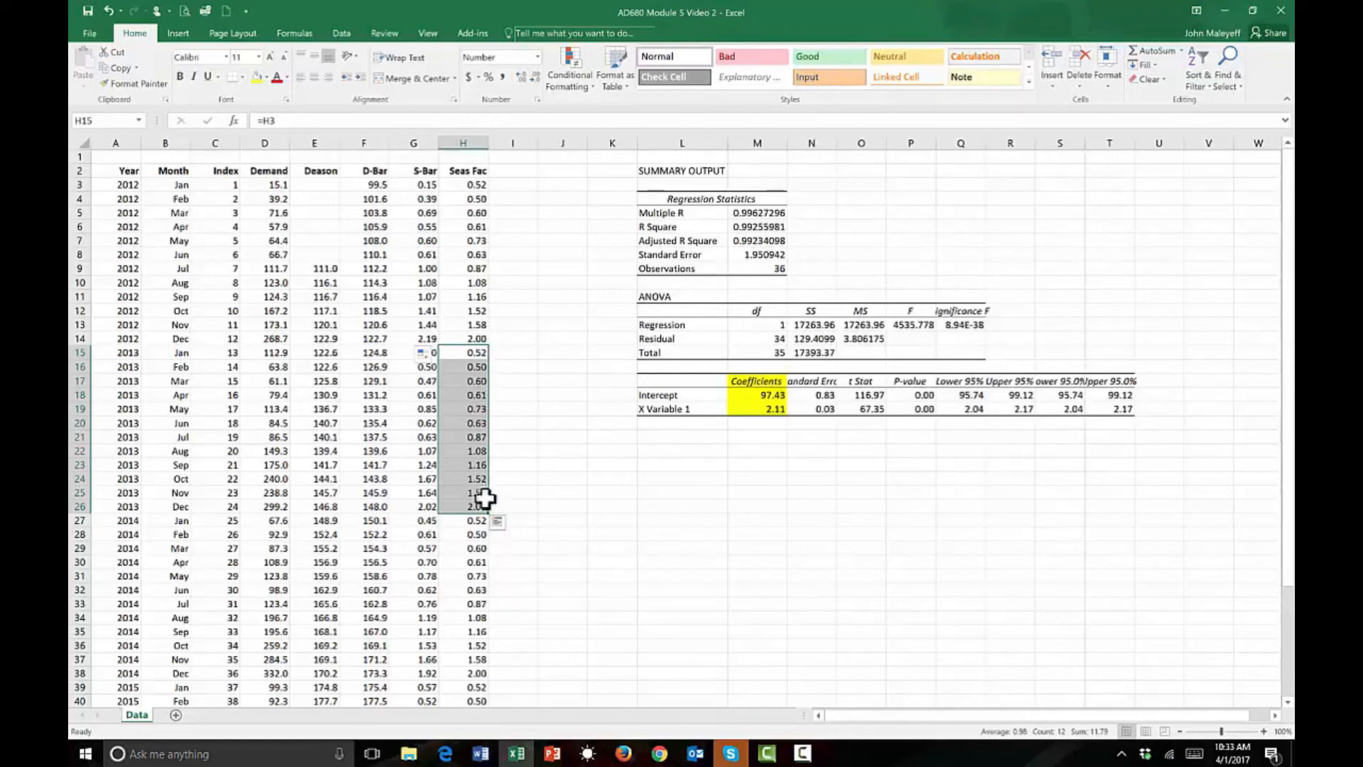
click(477, 353)
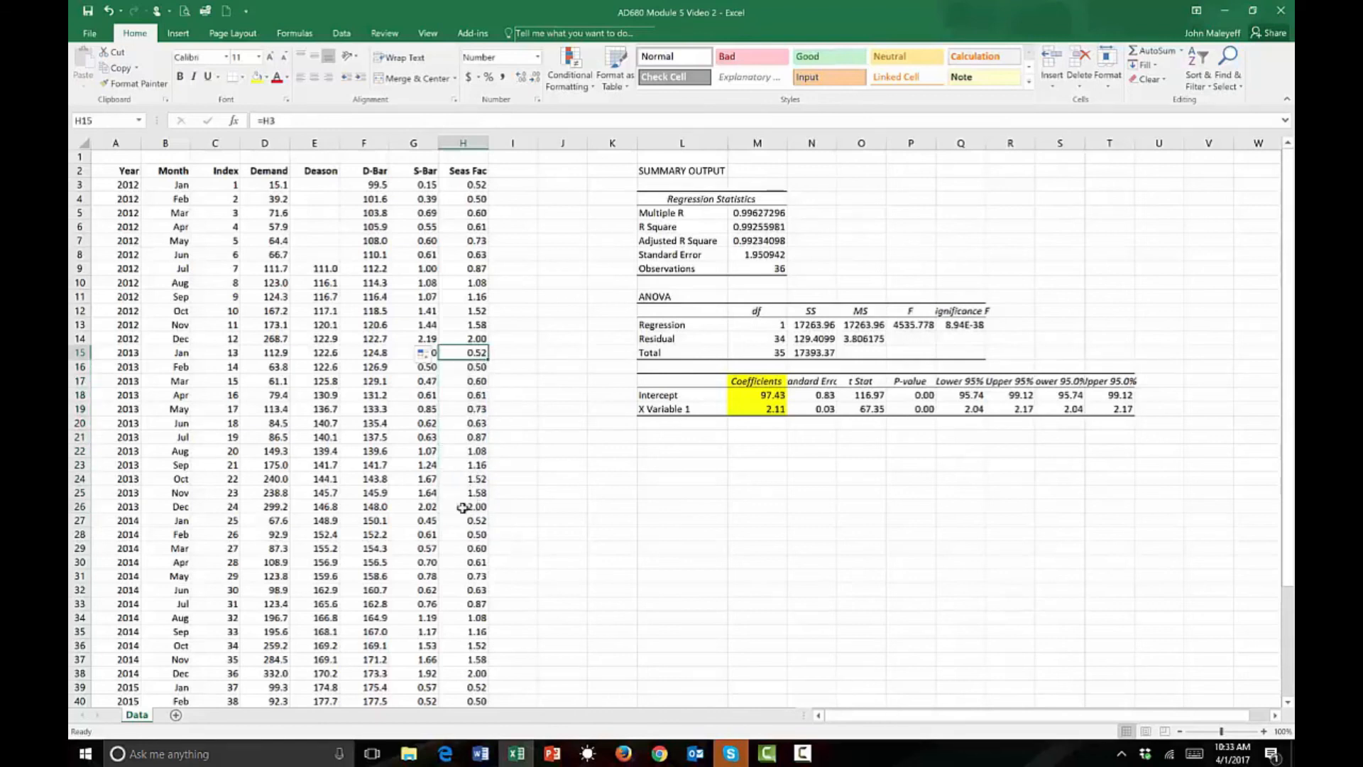
scroll(523, 520, down, 5)
click(465, 631)
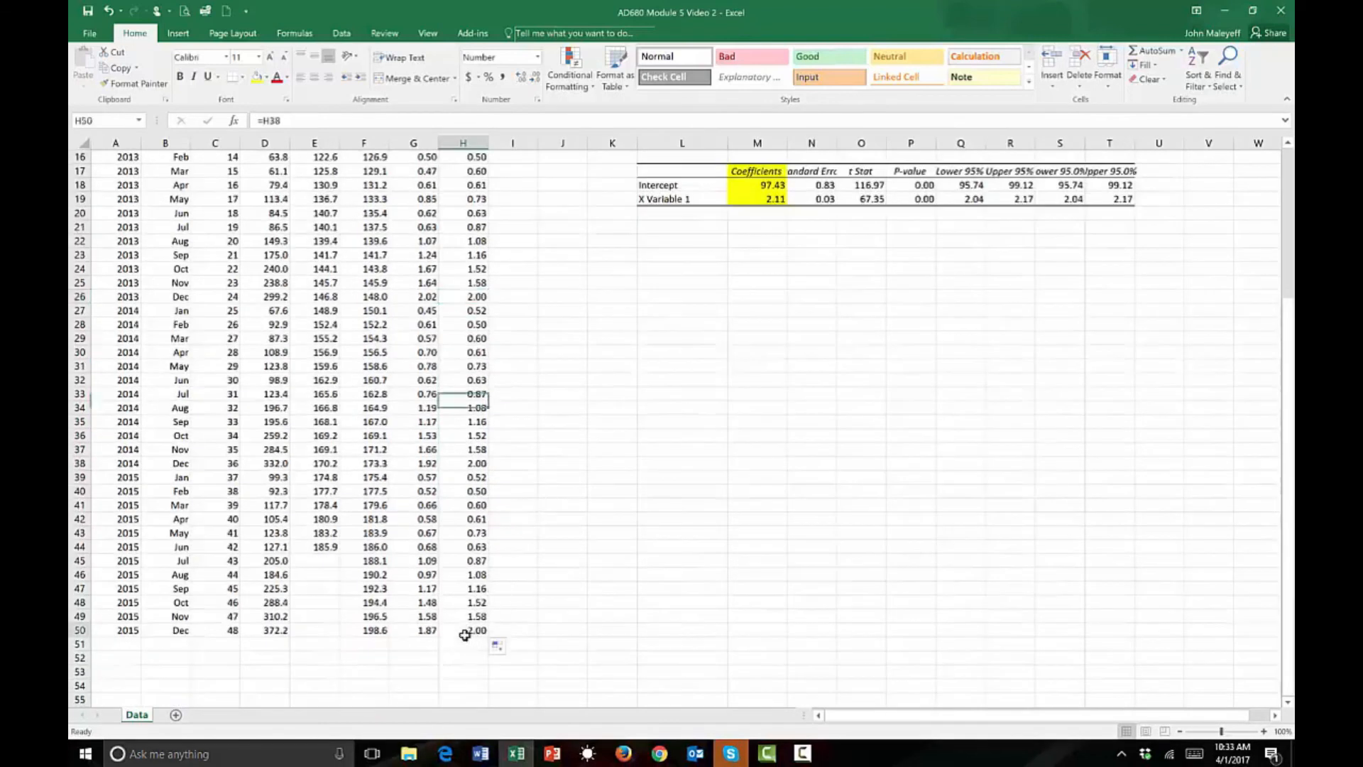
click(460, 465)
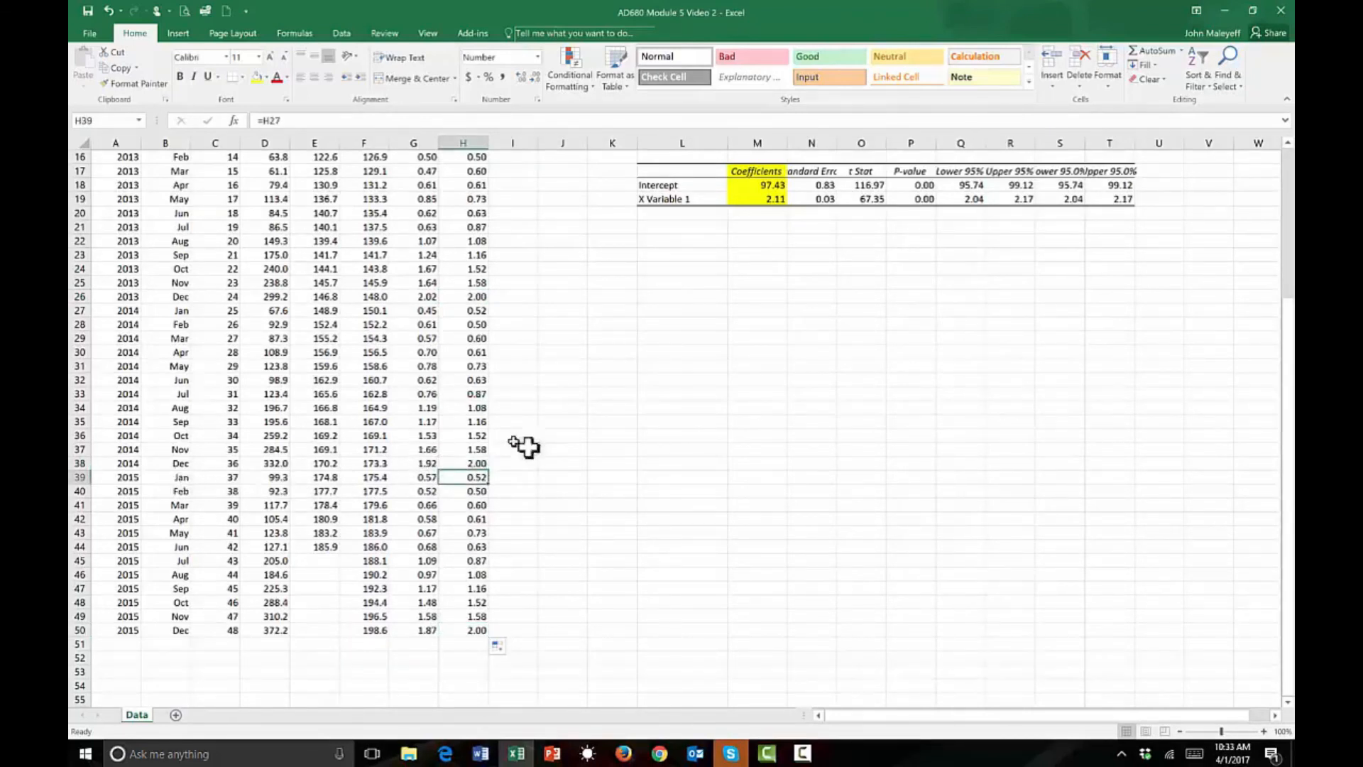
Enter the heading FC in I2, beside Seas Fac.
scroll(526, 446, up, 5)
click(495, 174)
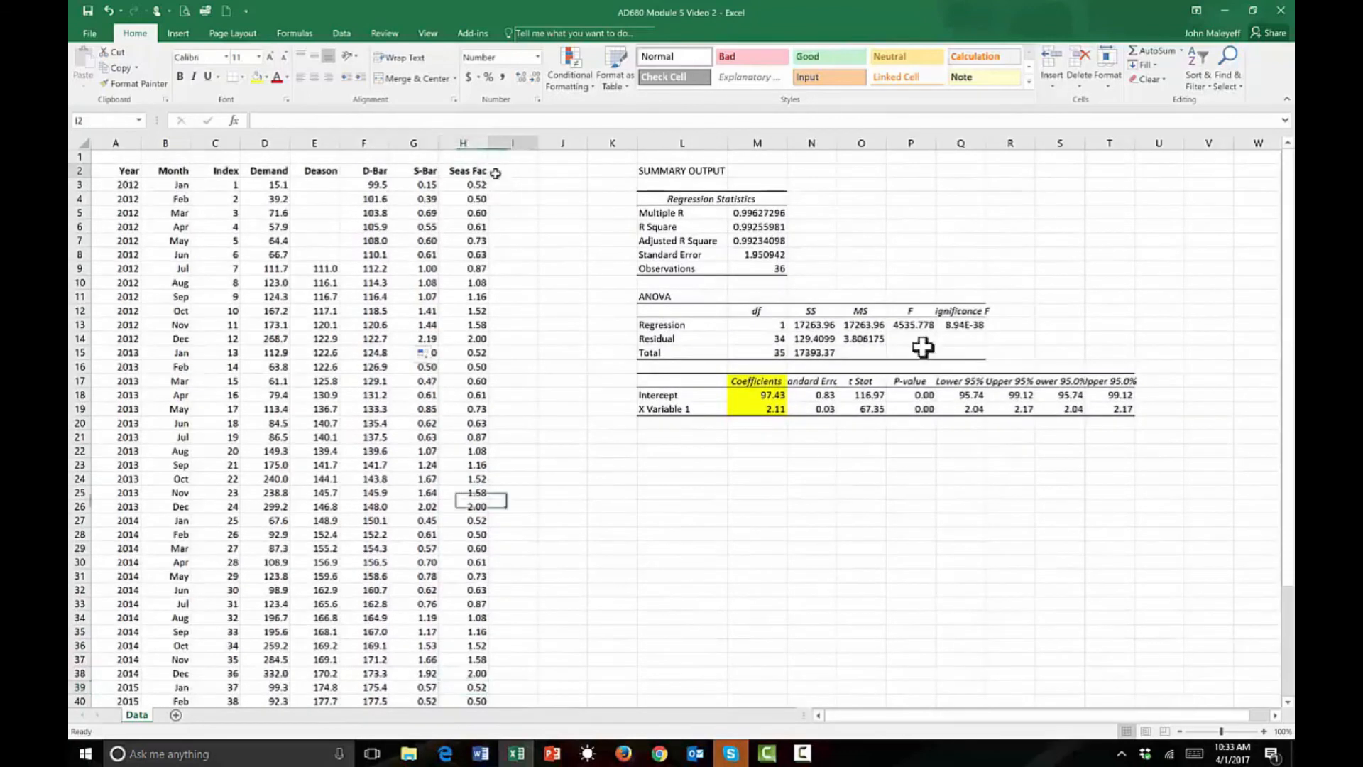
text(FC)
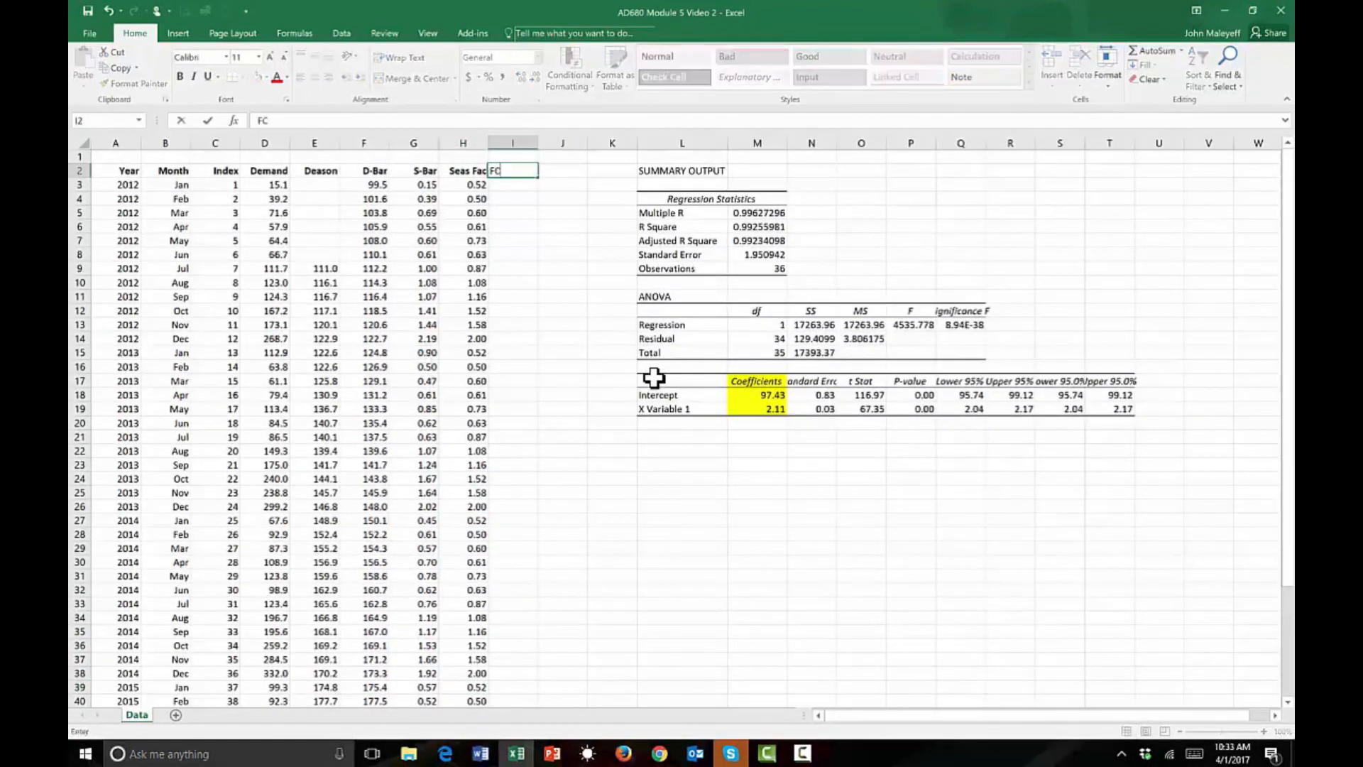
click(605, 424)
Calculate the first forecast in I3 with =F3*H3, format it to one decimal place, and copy the formula down to I50.
click(525, 186)
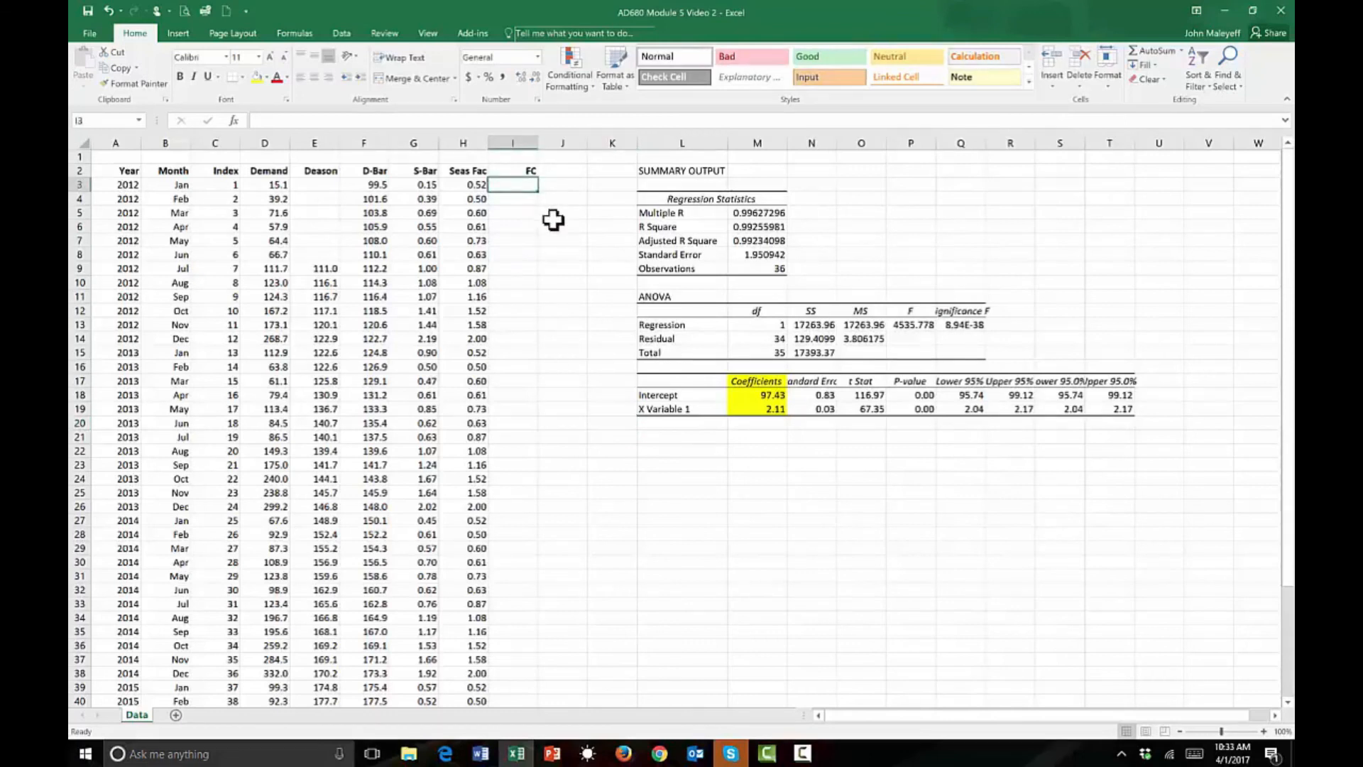
text(=)
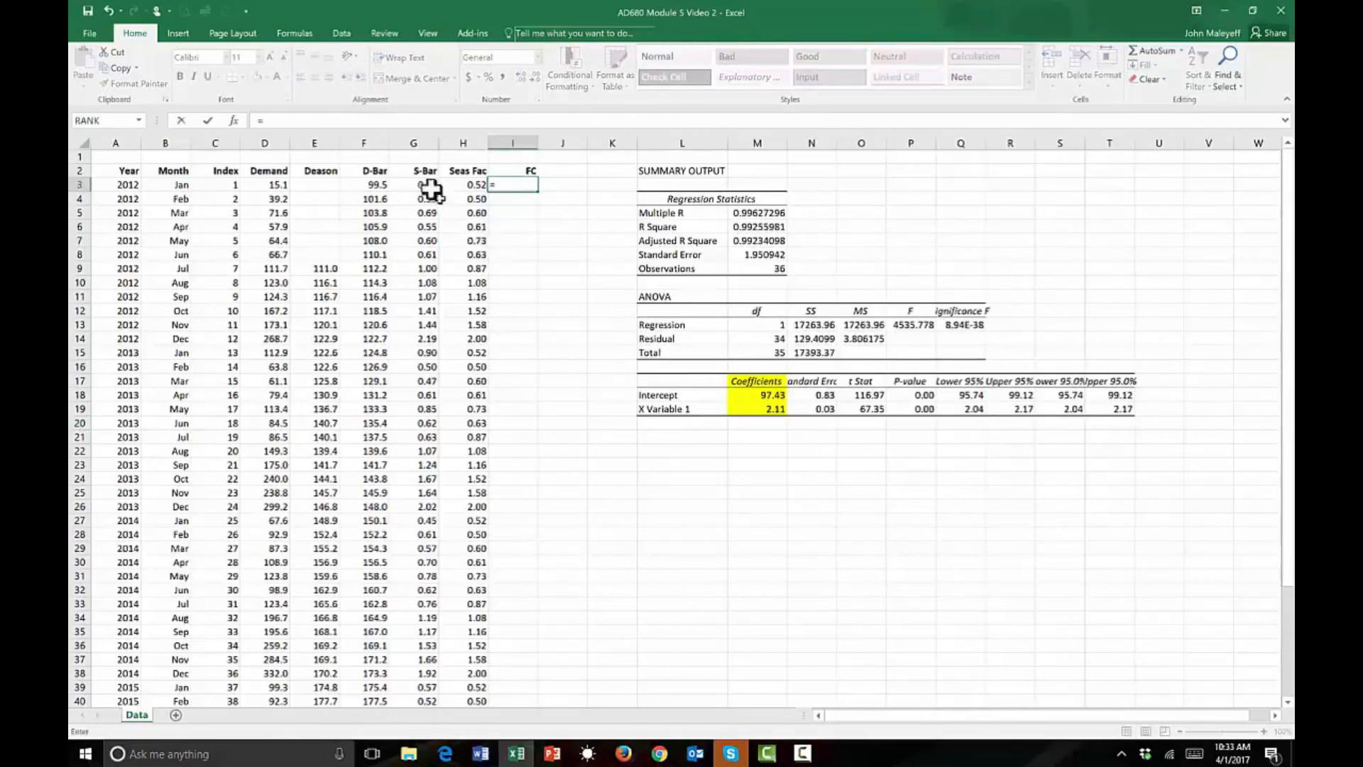
click(369, 183)
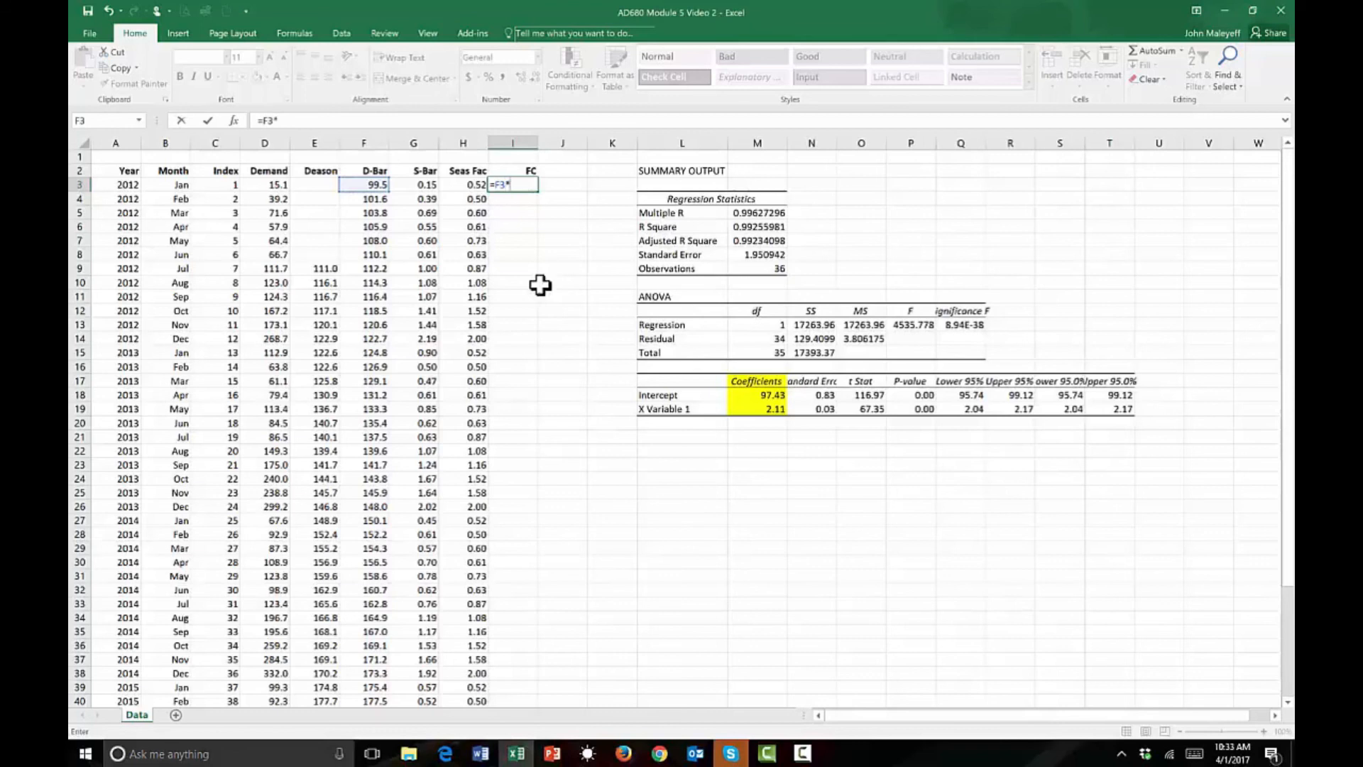
click(475, 184)
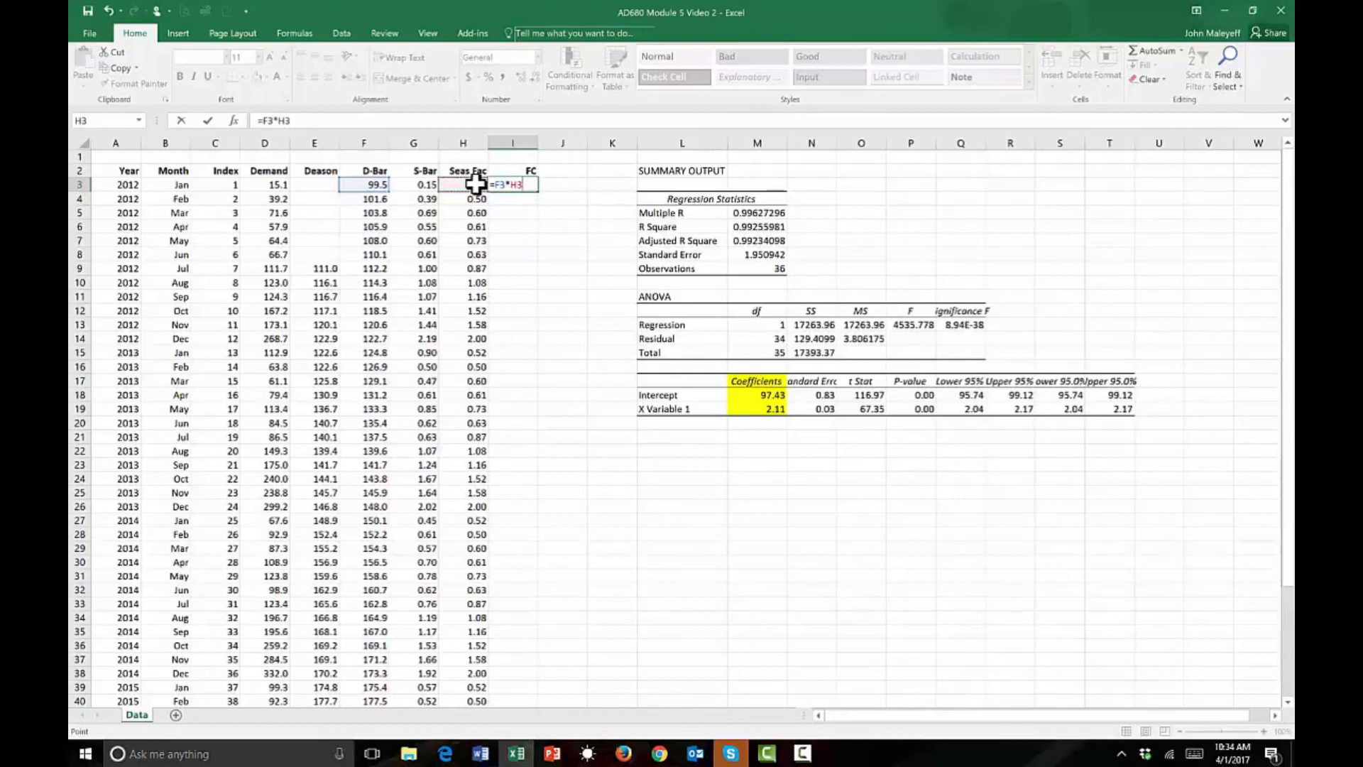
key(ctrl+Return)
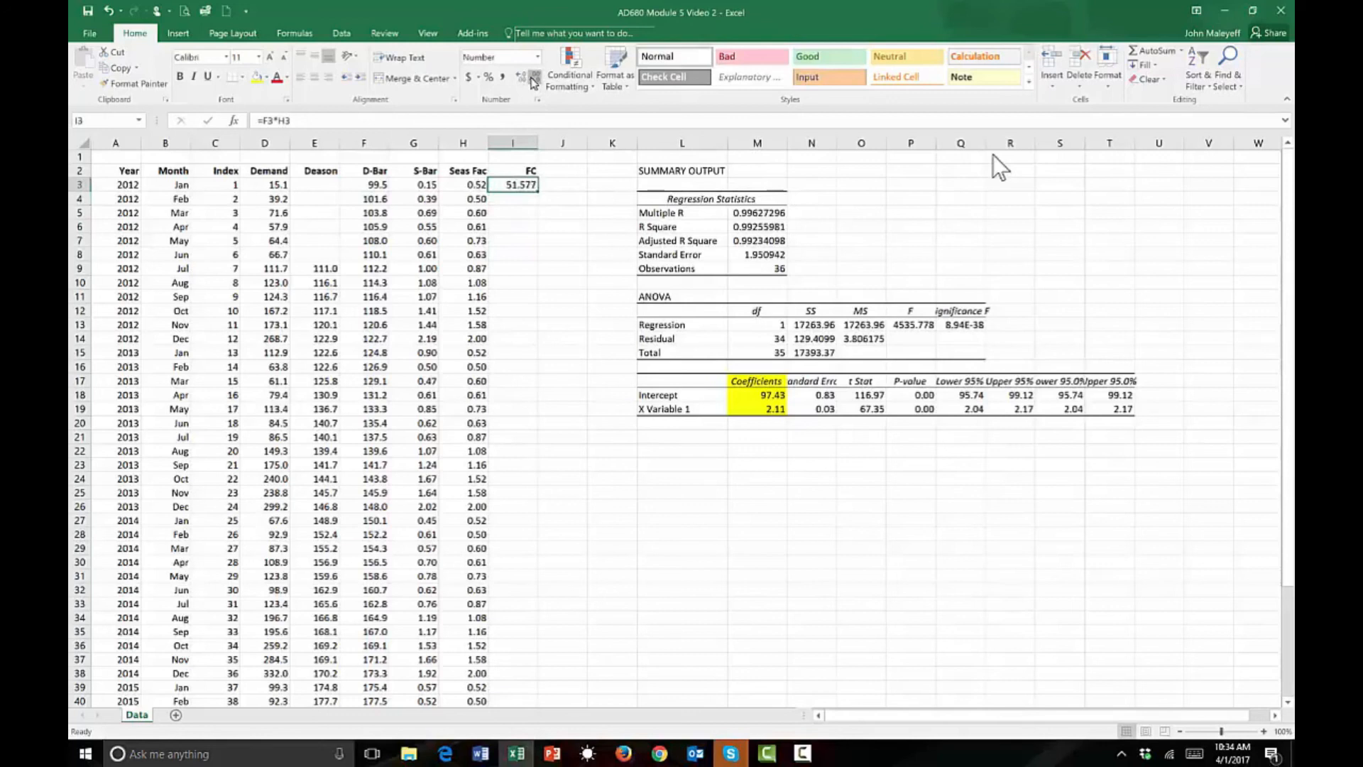
double_click(538, 191)
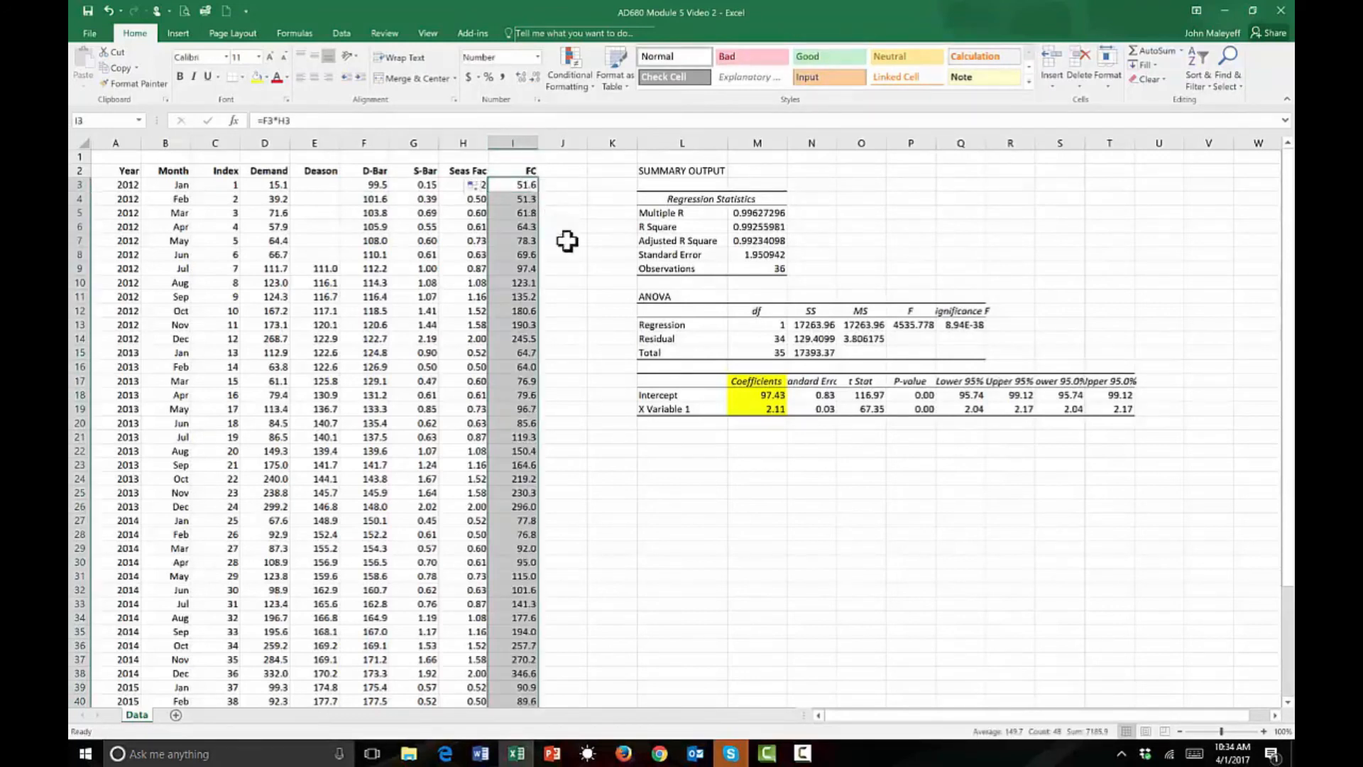
click(569, 265)
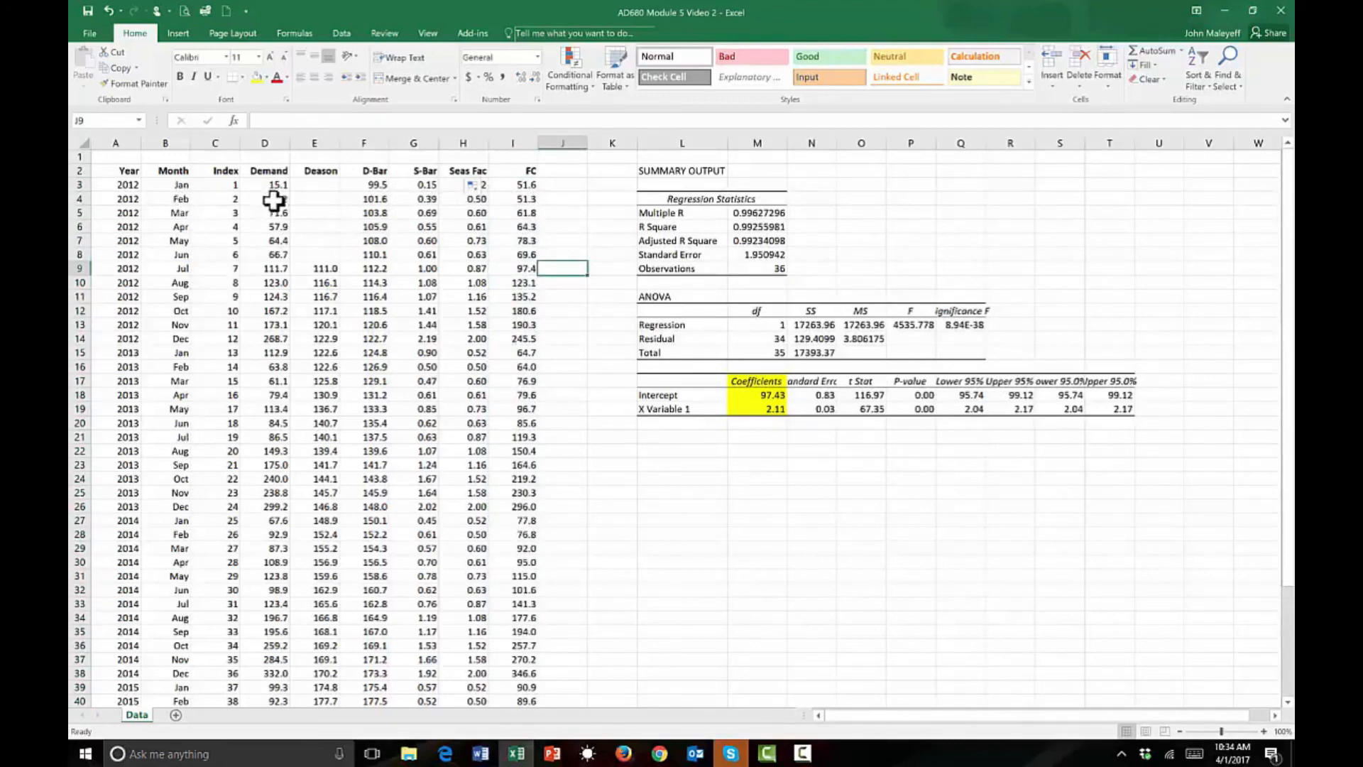
Fill the Demand column D2:D50 and the FC column I2:I50 with yellow.
drag(274, 170, 267, 689)
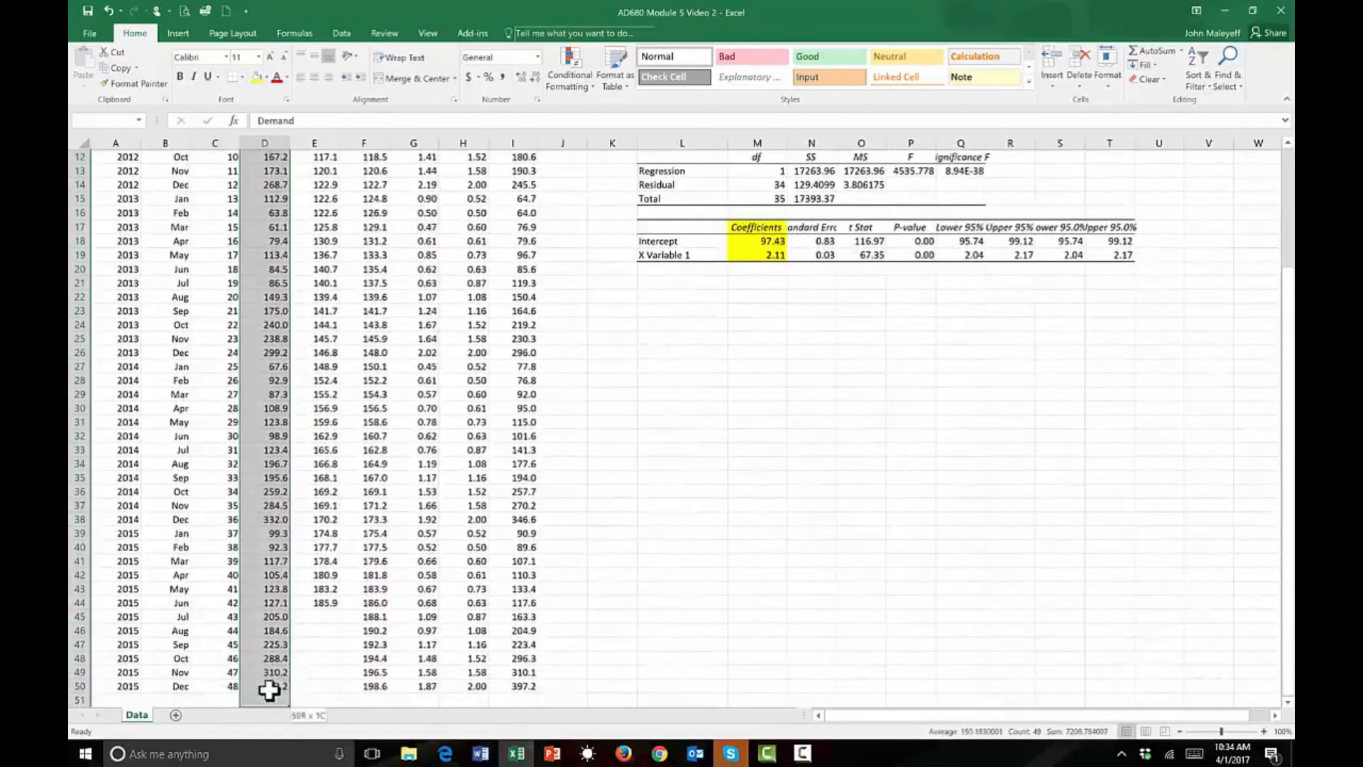
click(259, 77)
drag(524, 172, 521, 683)
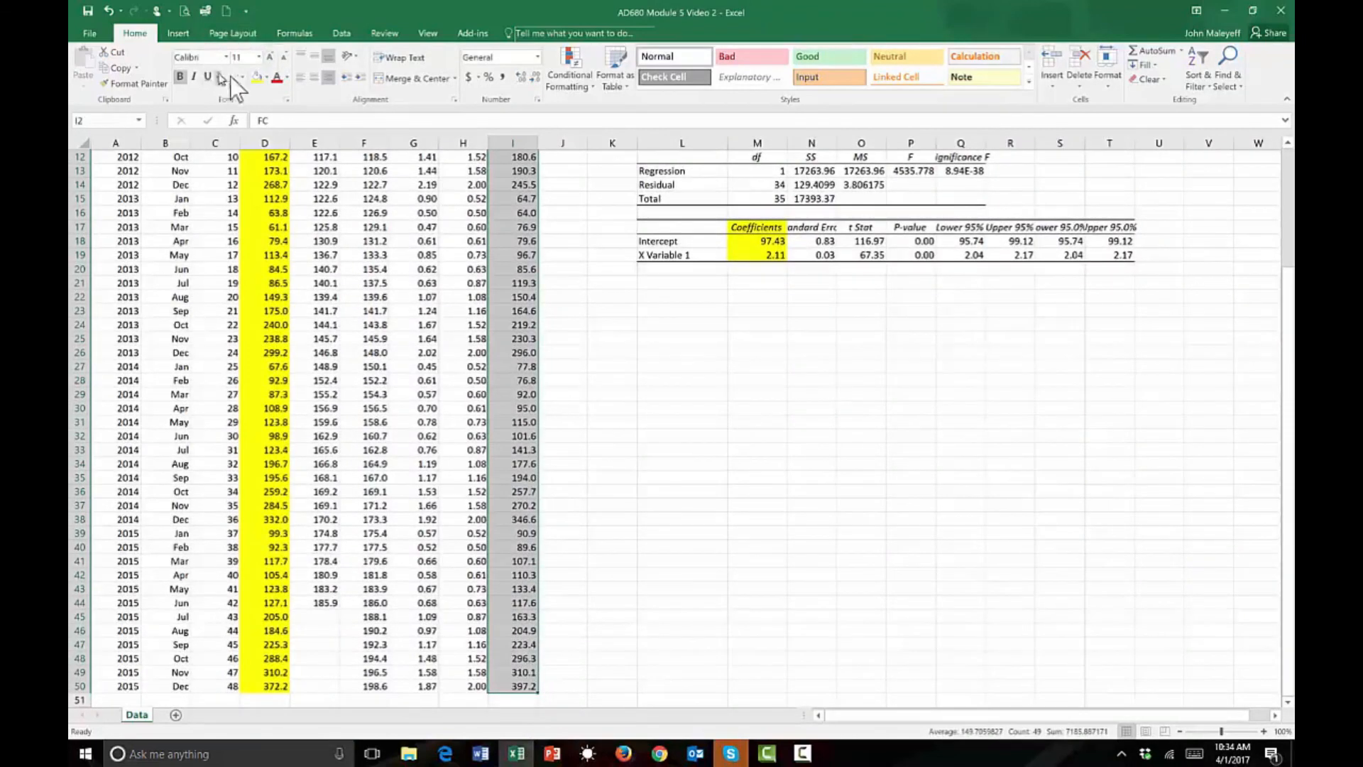
click(255, 76)
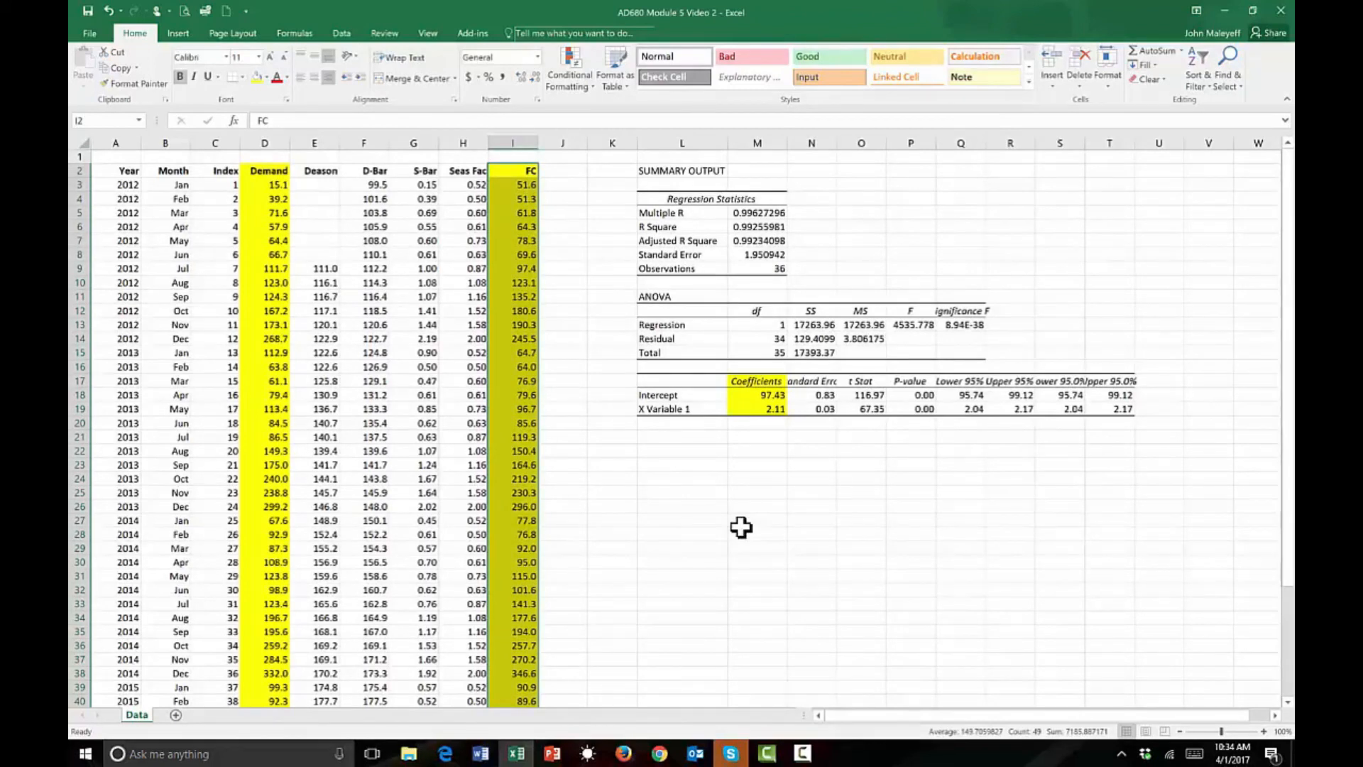
click(573, 410)
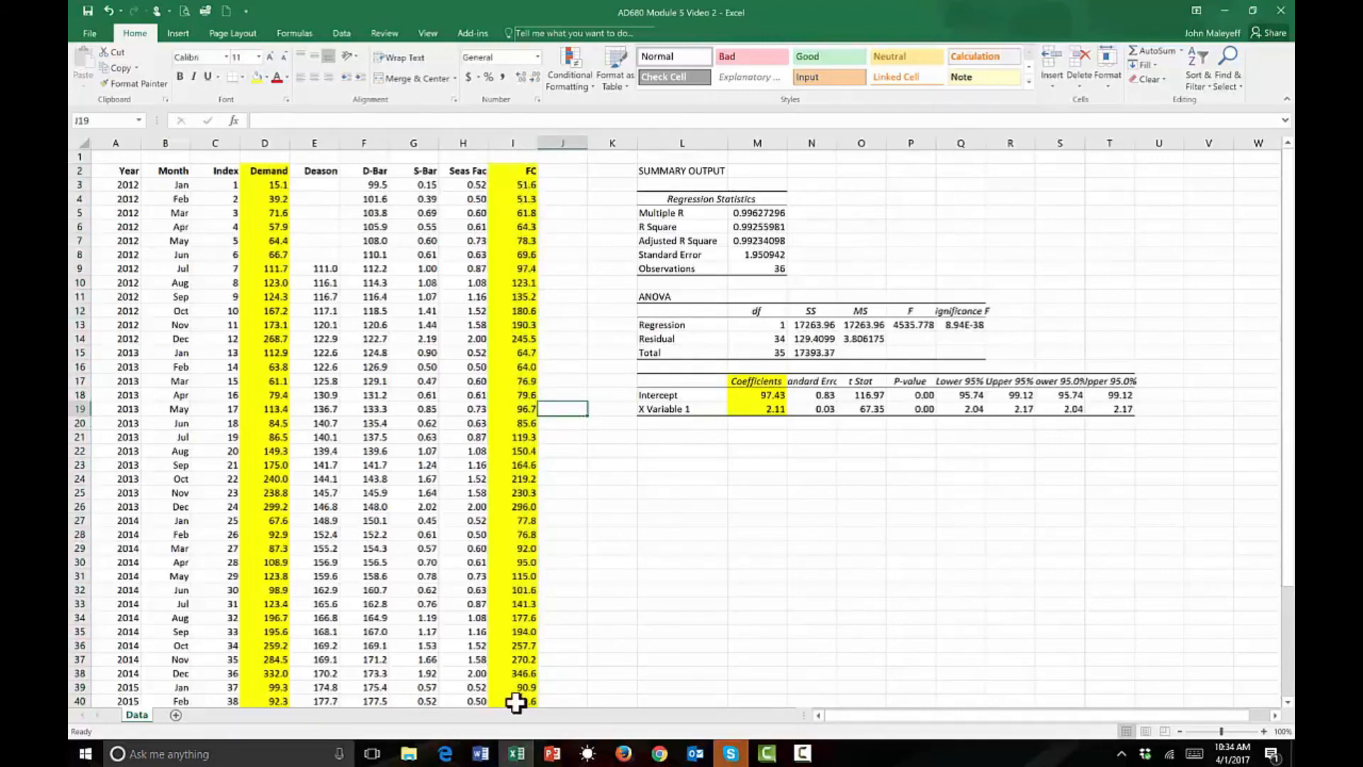
Add a new period in row 51 with year 2016, month Jan and index 49.
scroll(563, 638, down, 3)
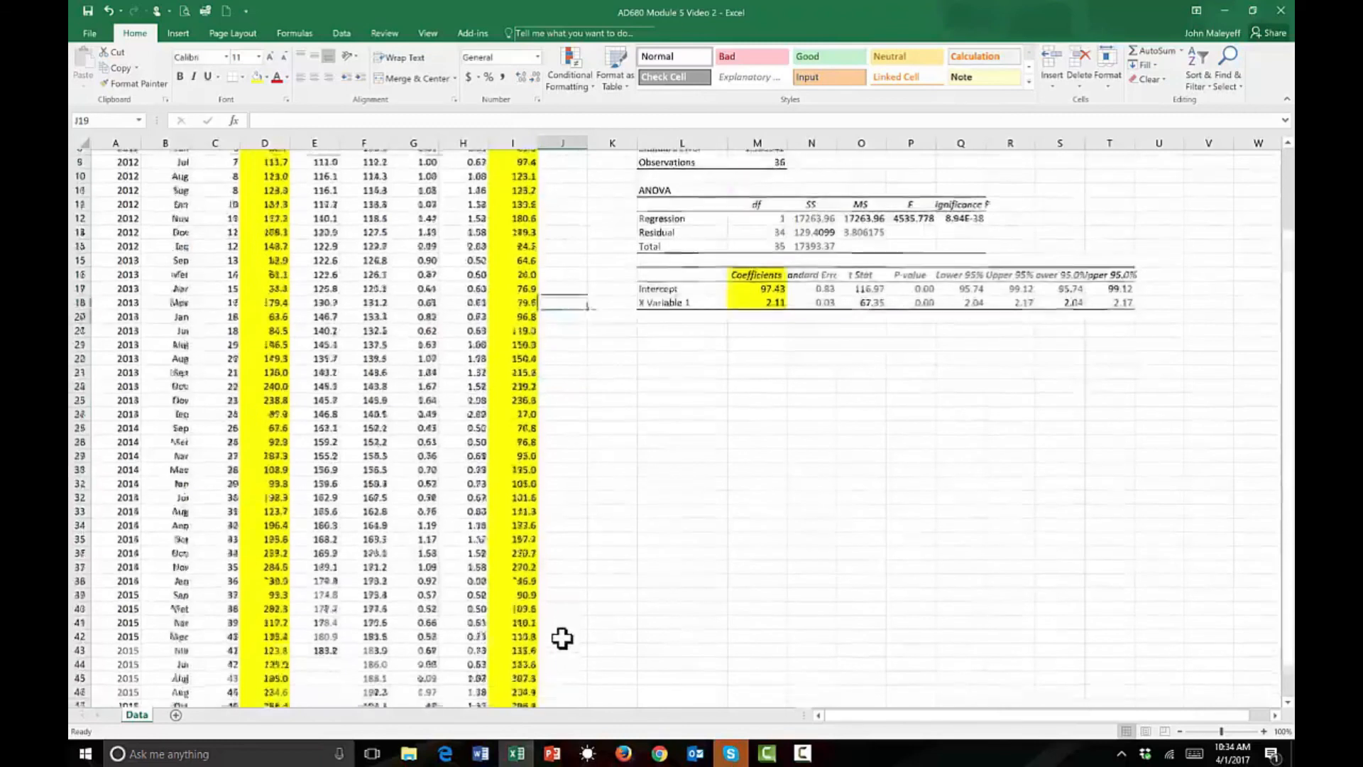
scroll(562, 638, down, 2)
click(216, 643)
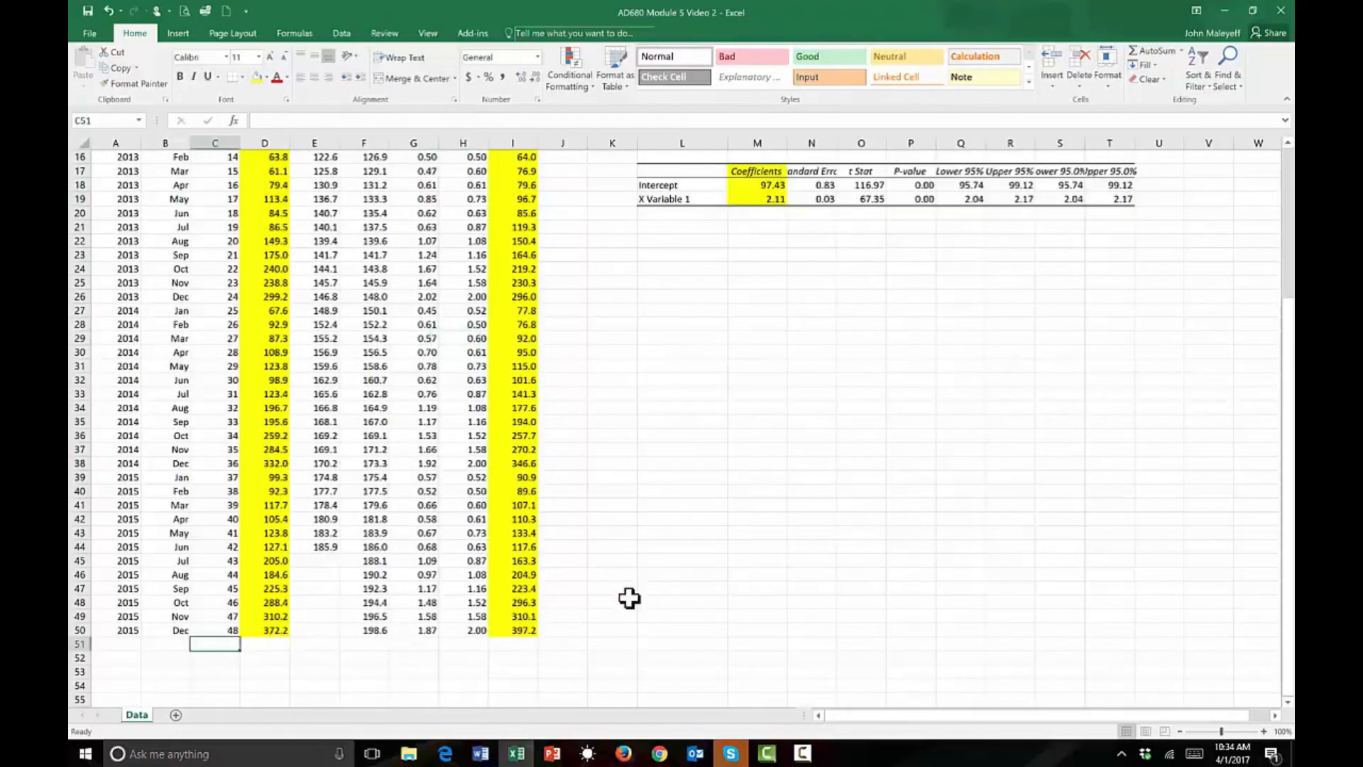
text(49)
key(Return)
click(120, 643)
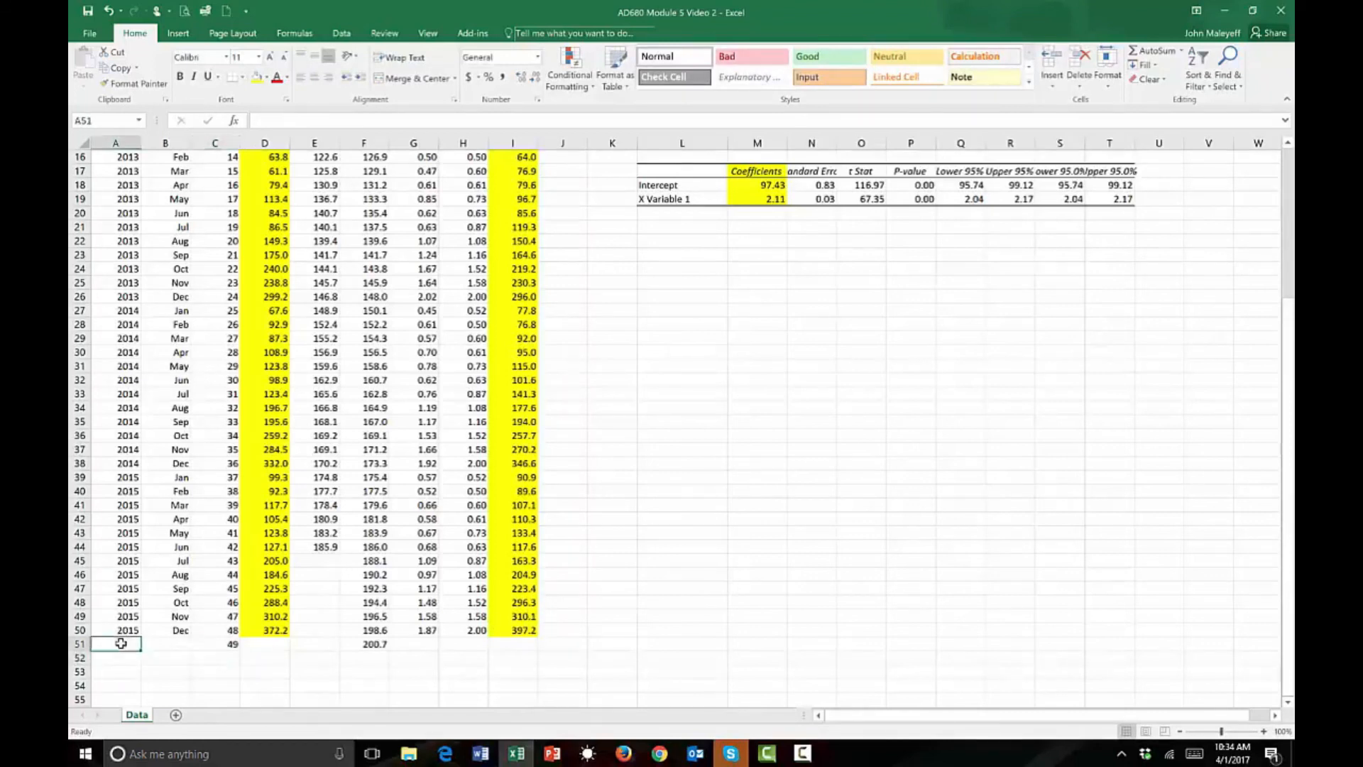
text(2016)
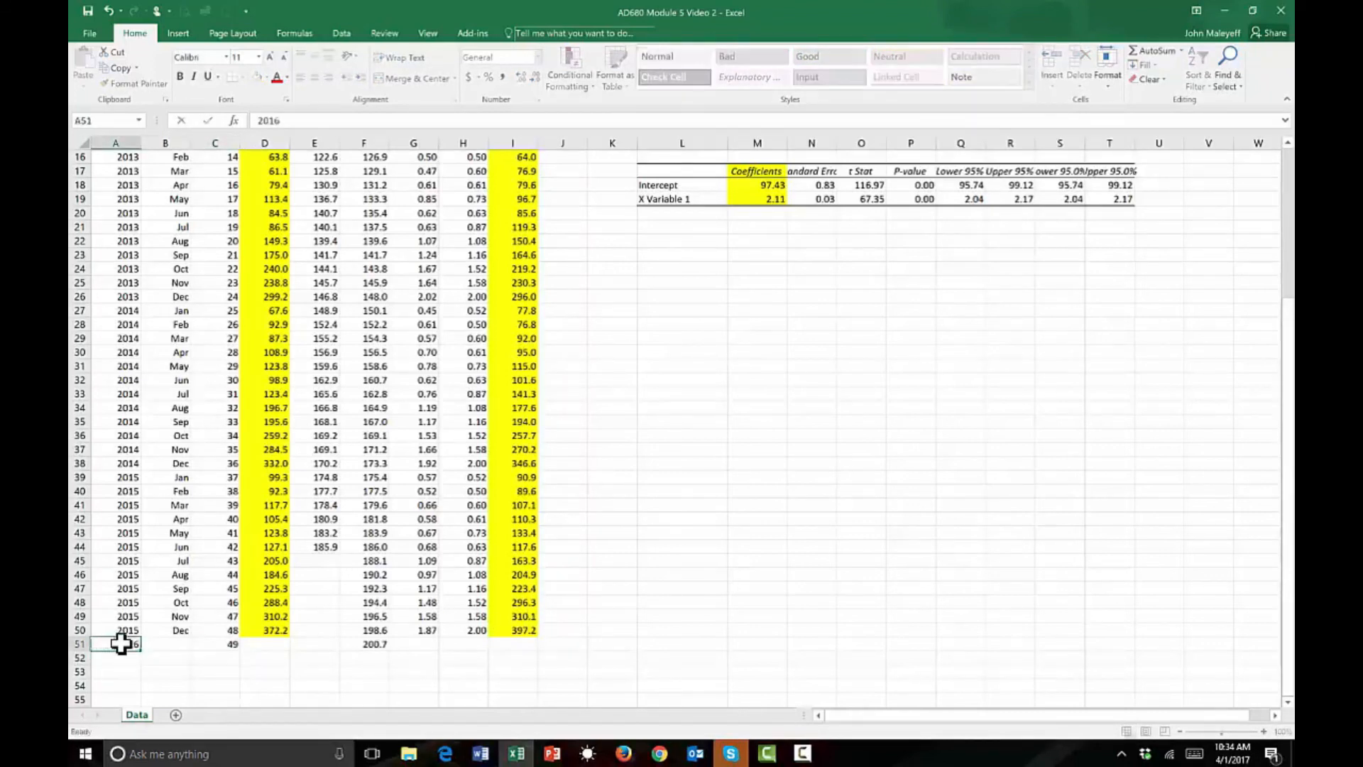
key(Tab)
text(Jan)
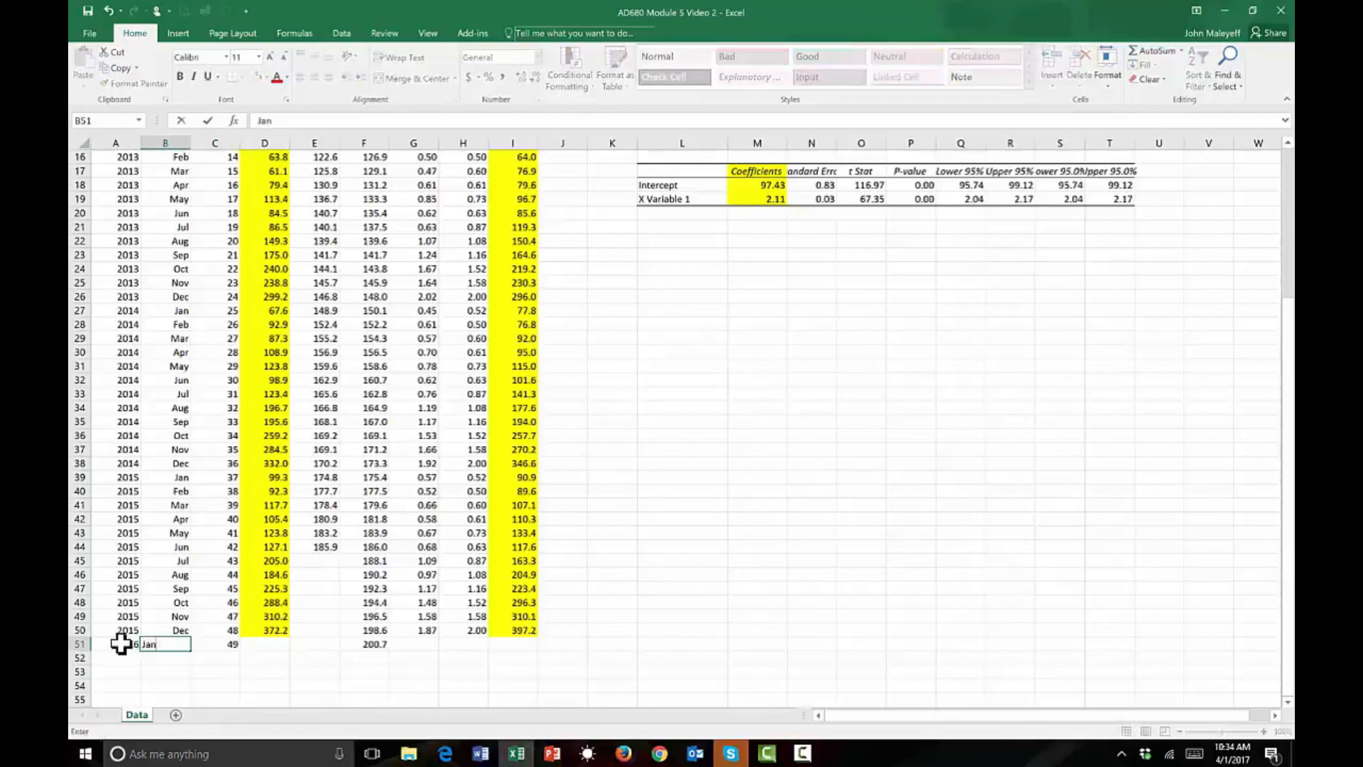
click(224, 645)
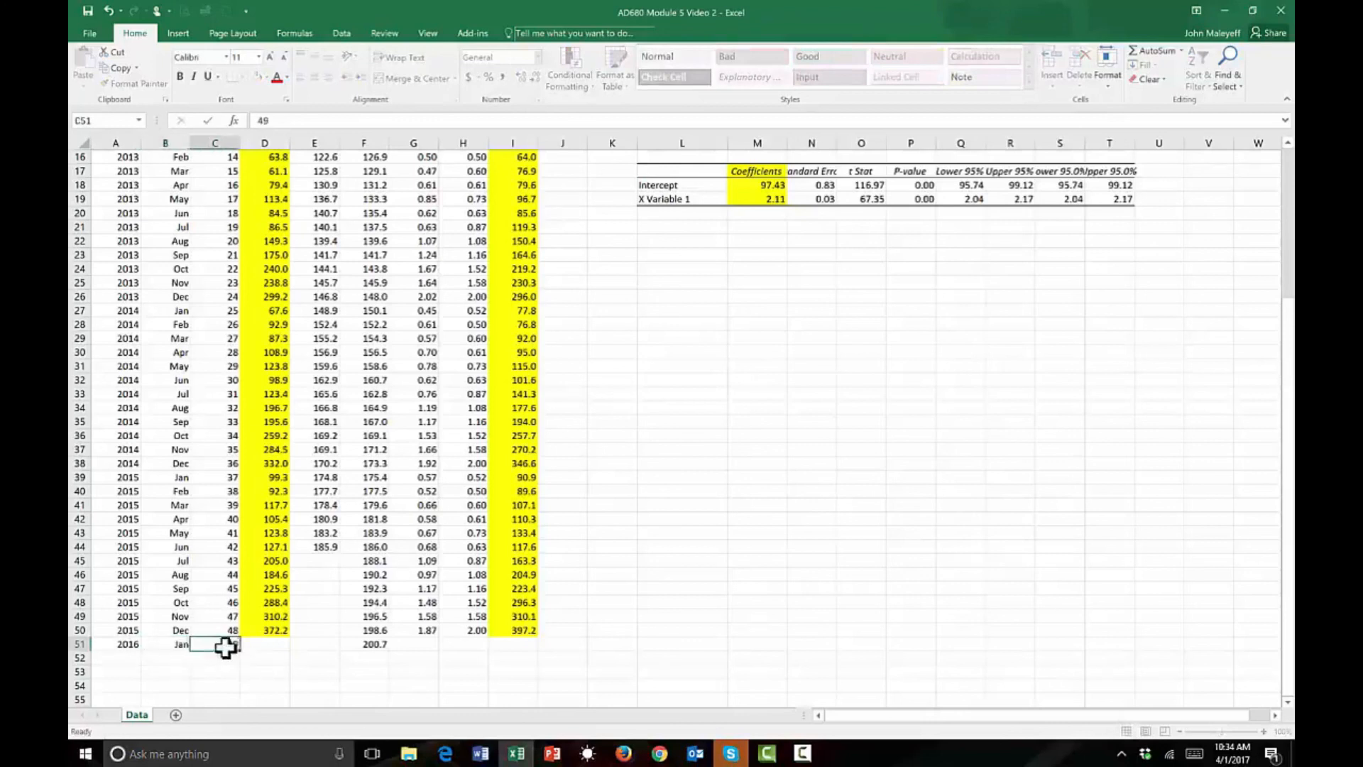
Copy the seasonal factor and forecast formulas from row 50 into row 51 and check which cells the January 2016 forecast multiplies.
click(526, 641)
click(465, 641)
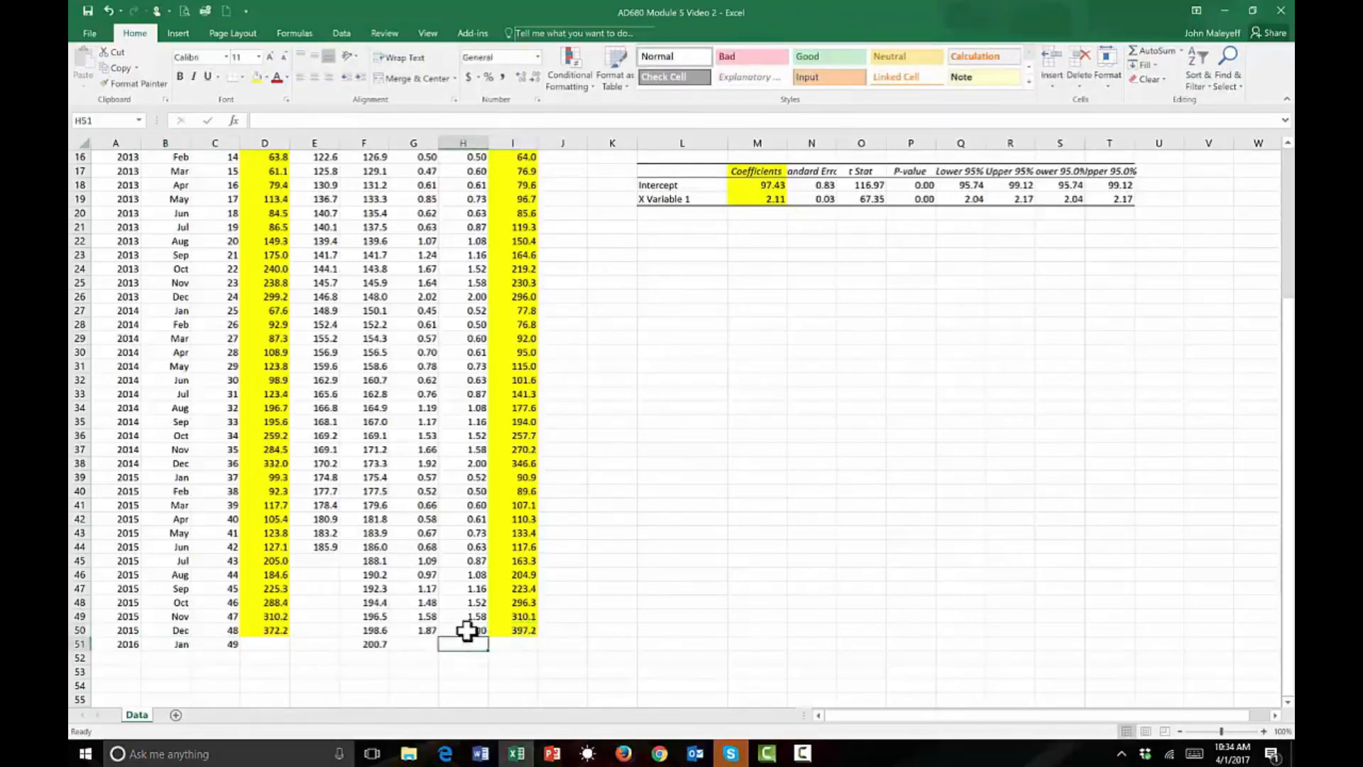
click(476, 631)
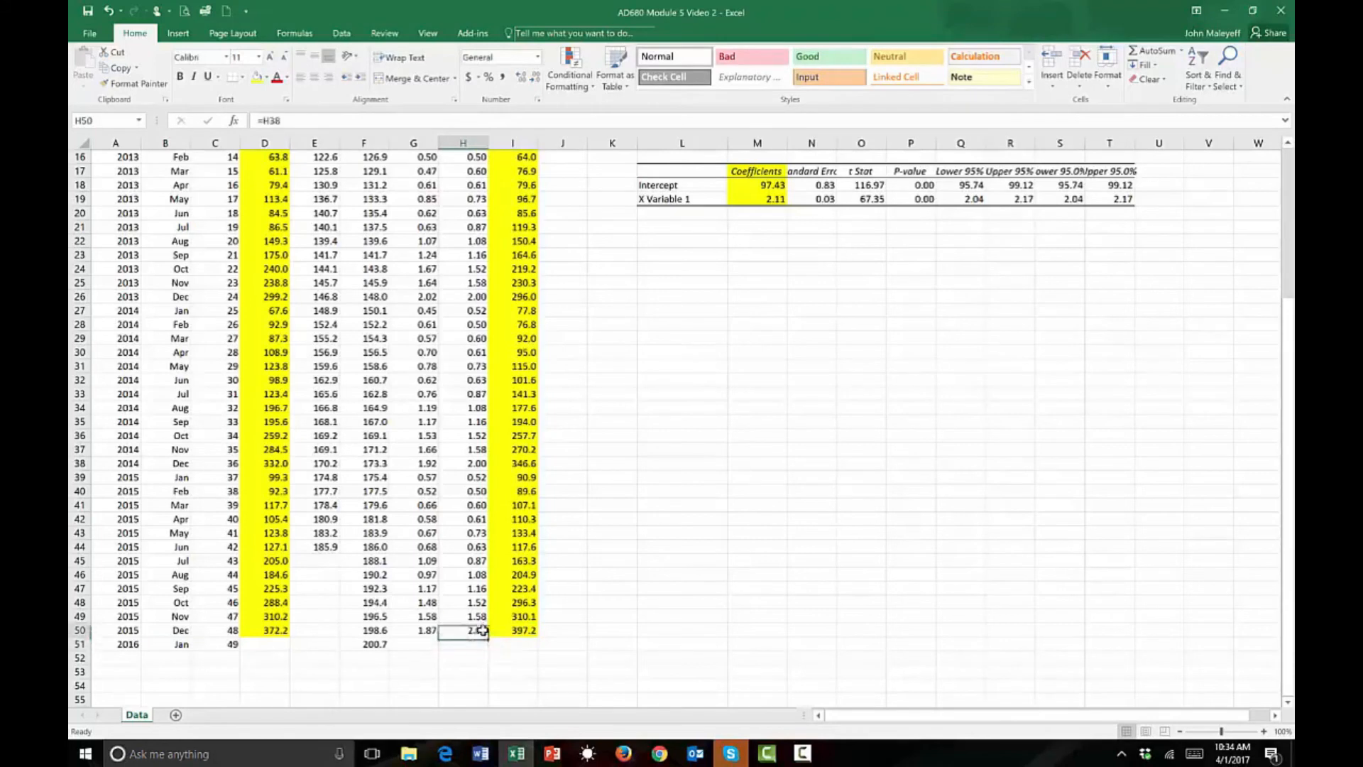
drag(490, 636, 535, 642)
click(528, 632)
click(526, 642)
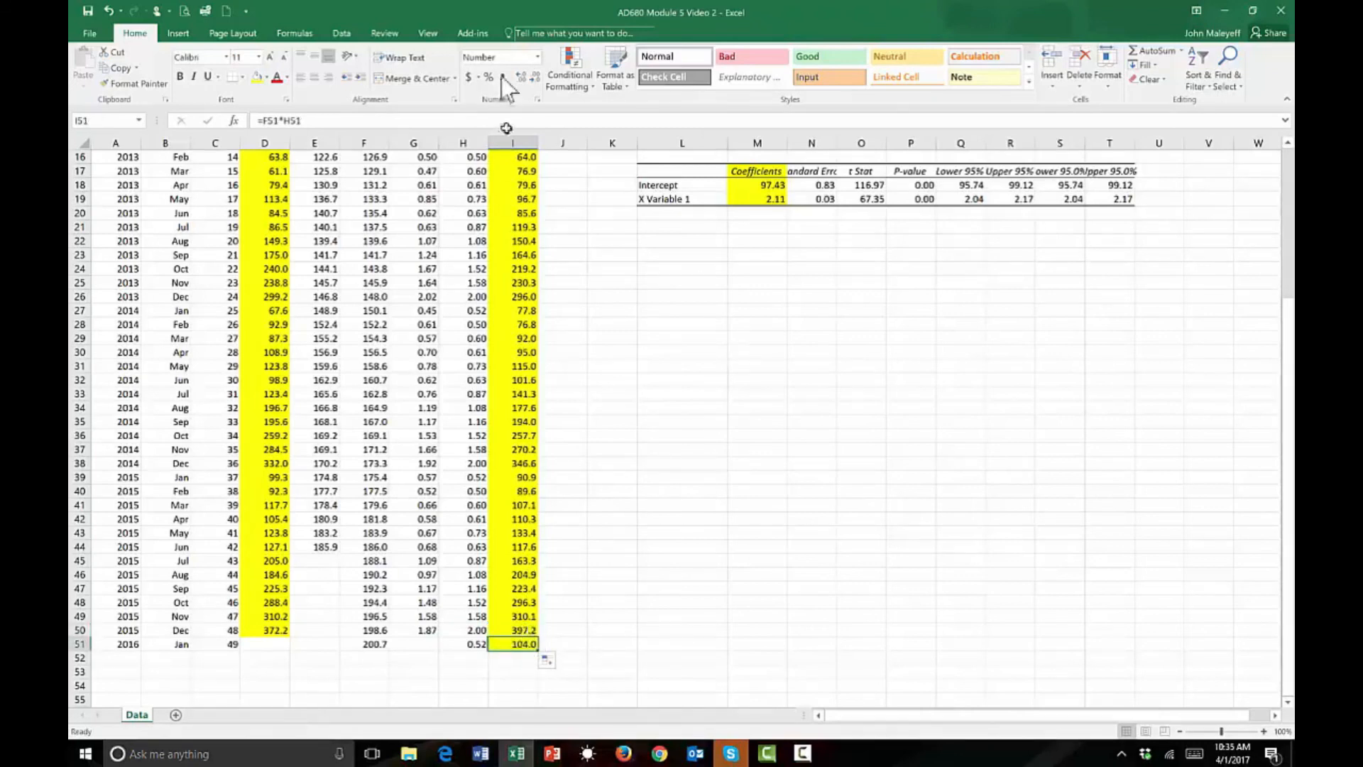
click(392, 119)
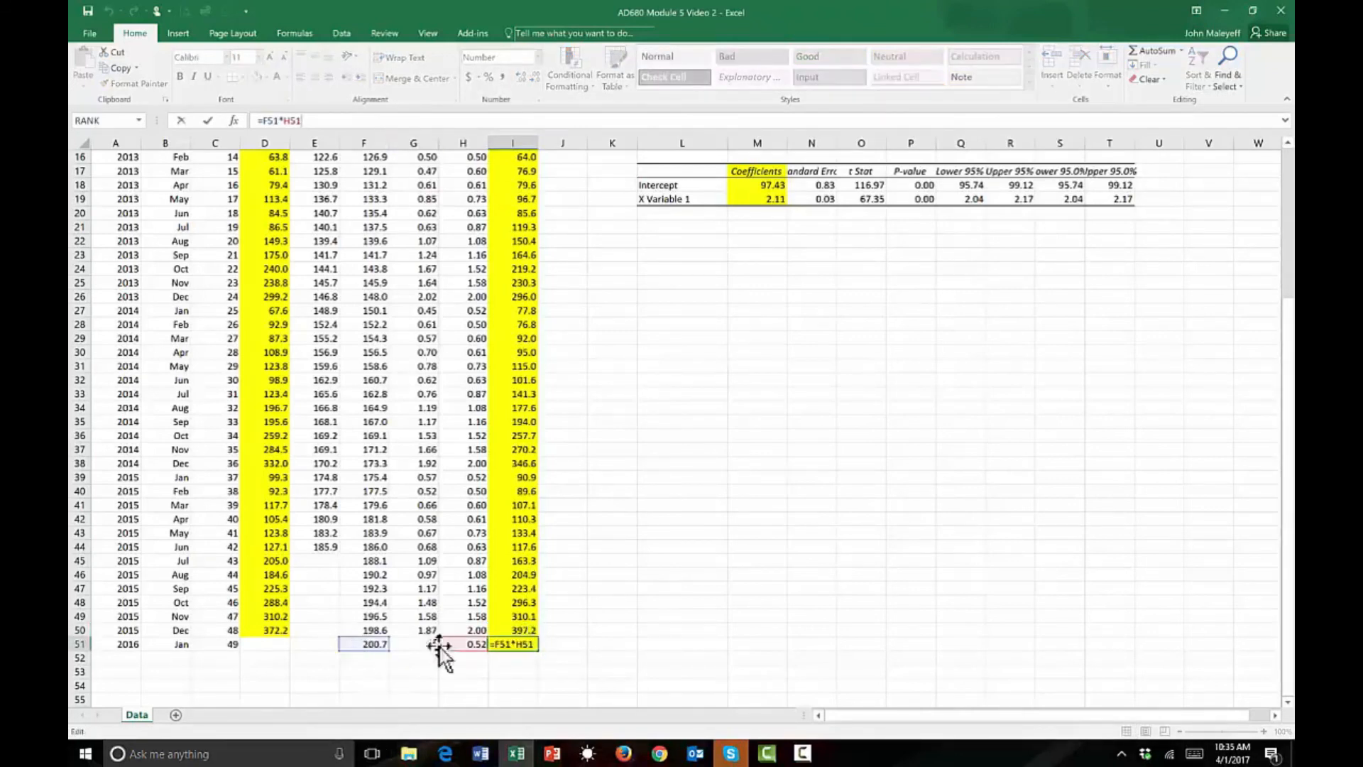
key(Escape)
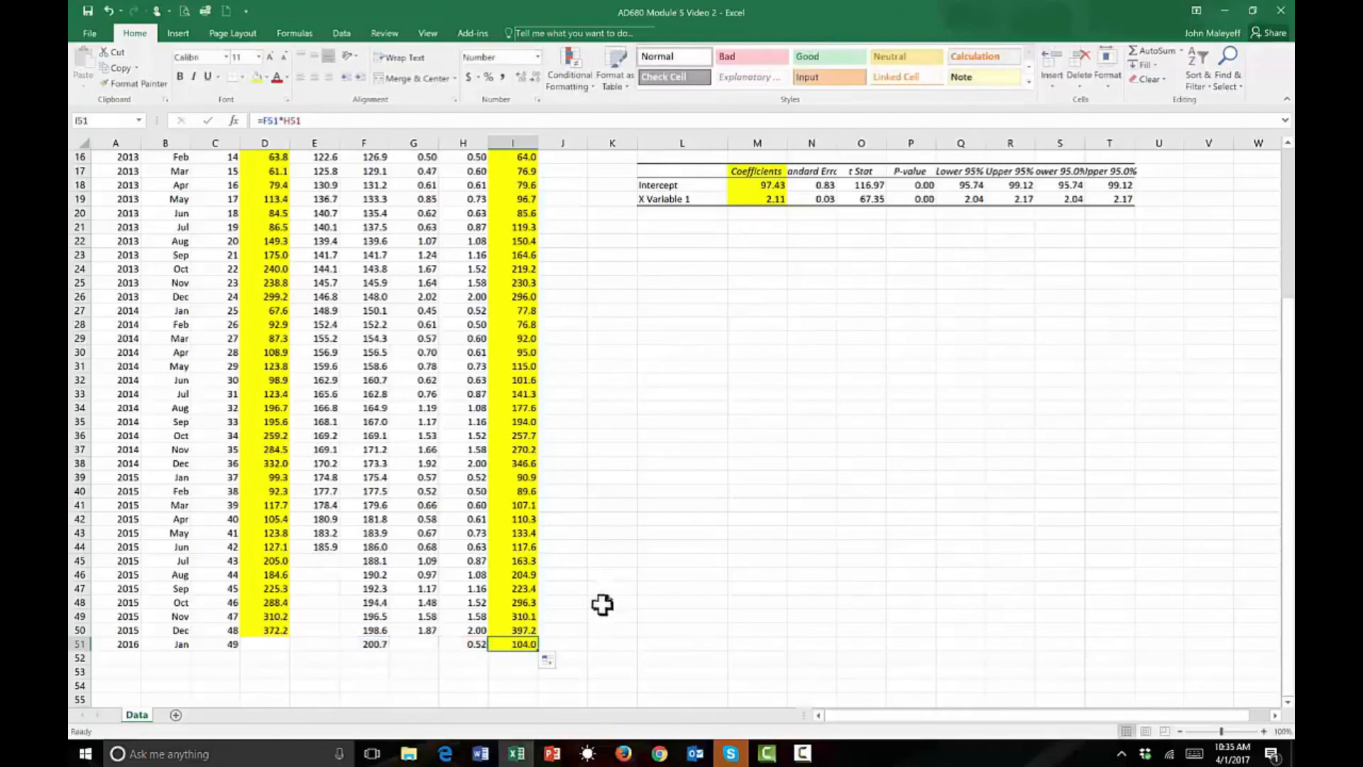